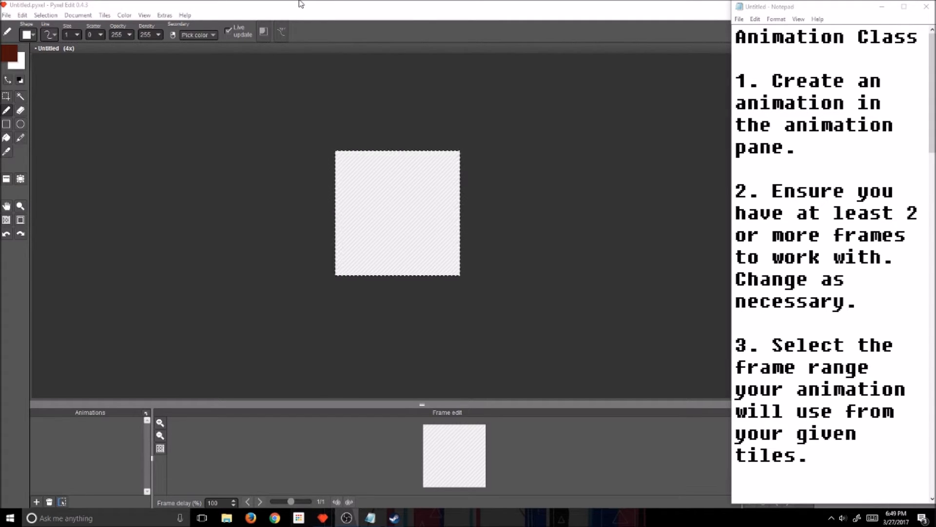
Create a new animation and name it "I am an animation"
click(400, 168)
click(37, 502)
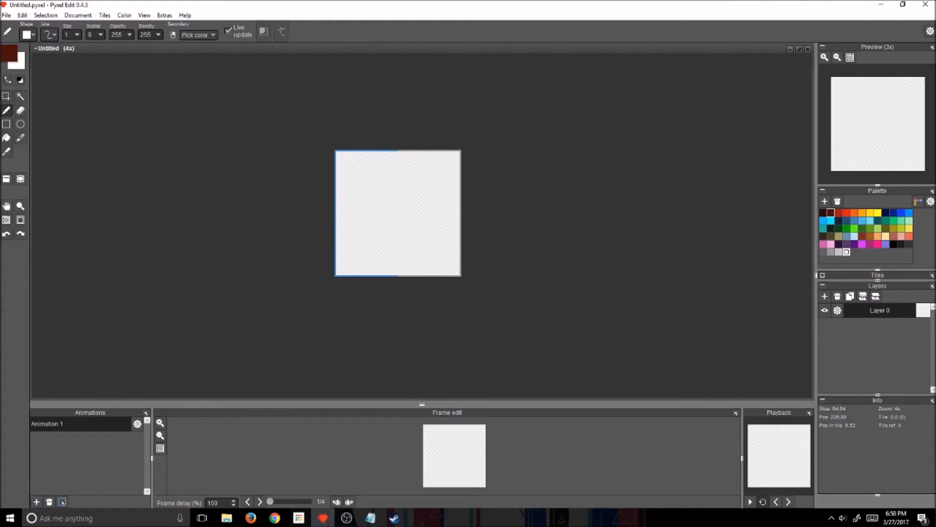
key(alt+Tab)
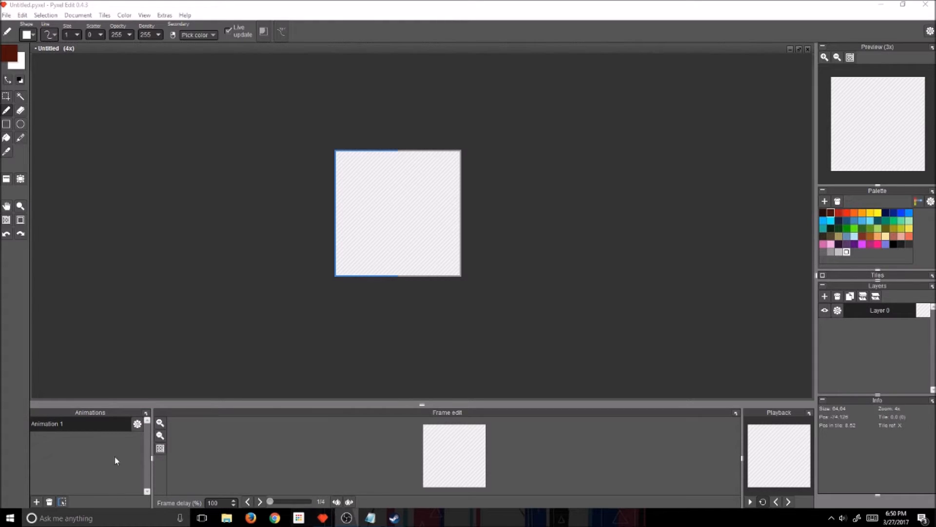
click(136, 425)
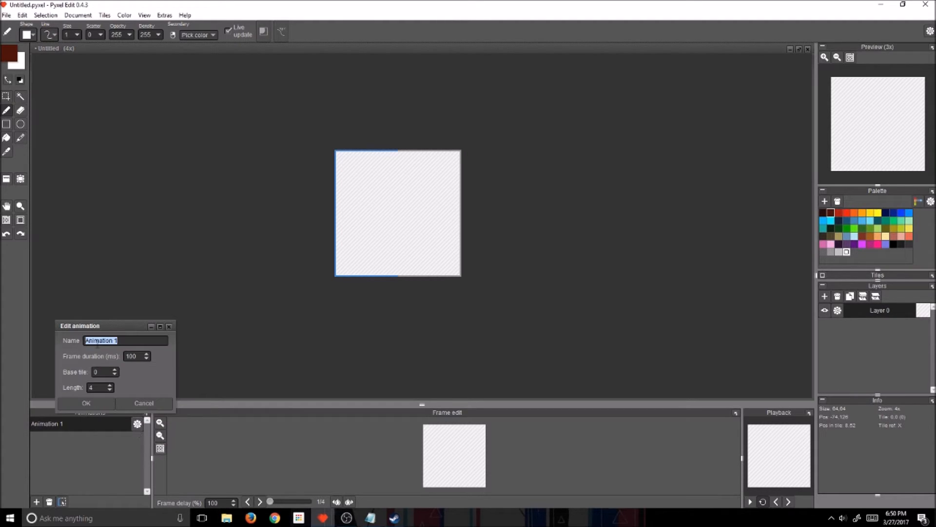
text(I am an animation)
click(87, 403)
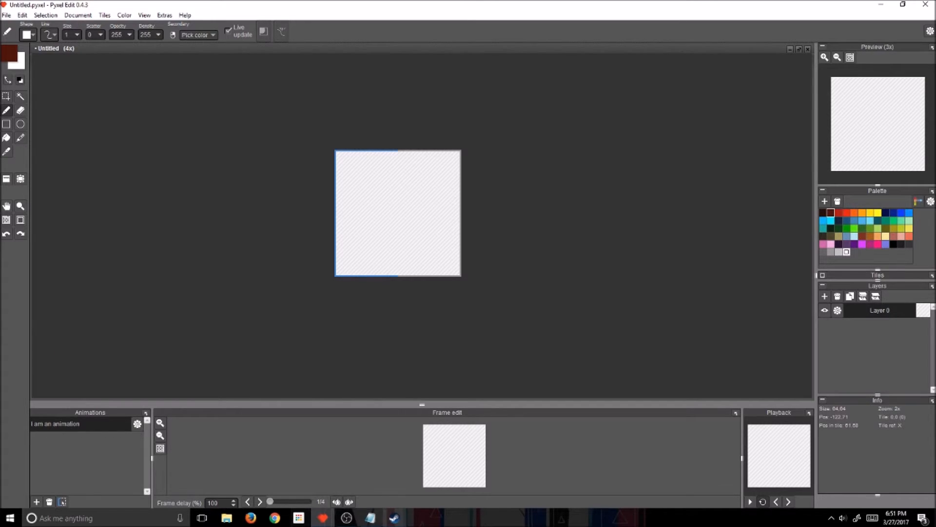
Check the animation instructions in Notepad, then return to the Pyxel Edit canvas
click(369, 520)
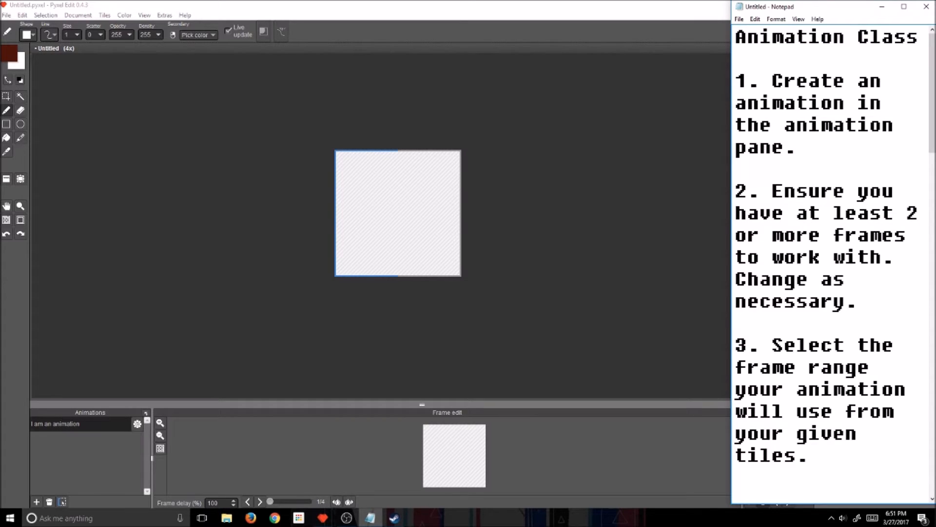
click(455, 152)
scroll(346, 163, up, 2)
drag(346, 180, 339, 176)
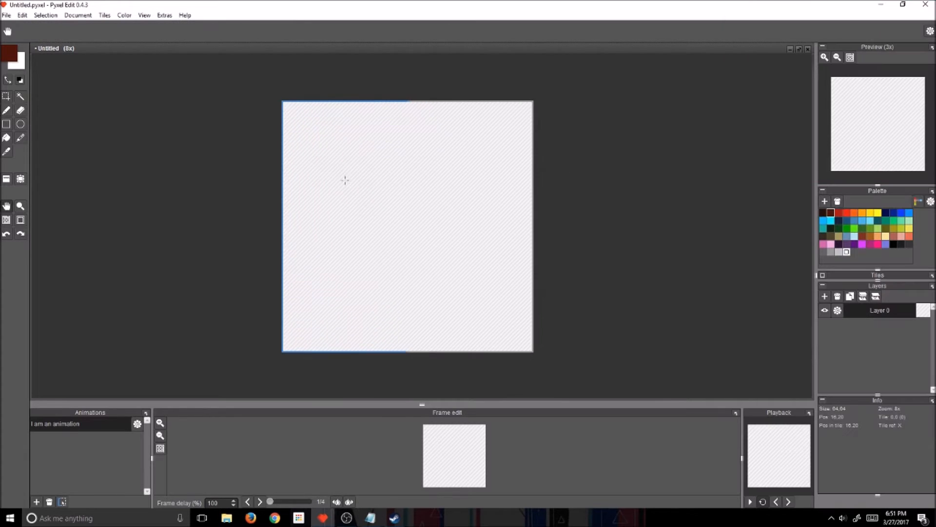
Resize the canvas to 8 tiles wide by 2 tiles high and dismiss the error report
click(67, 15)
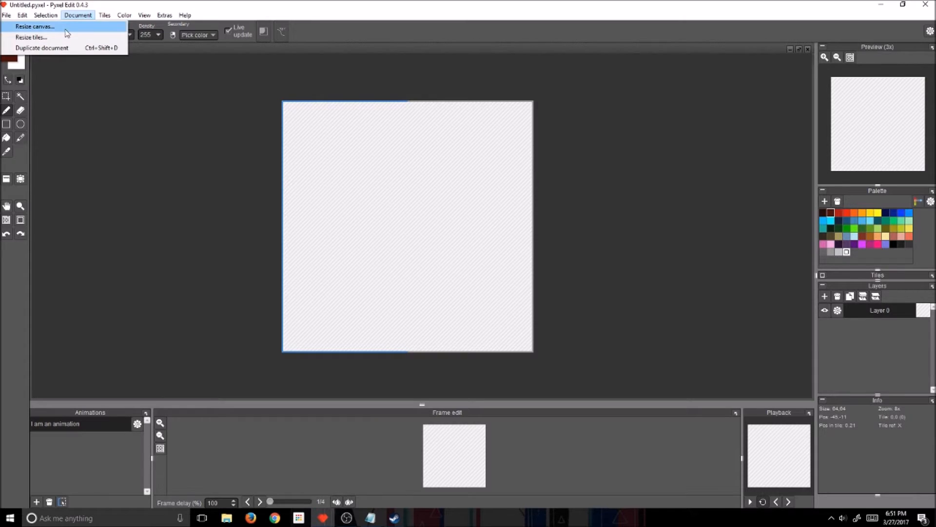
click(67, 29)
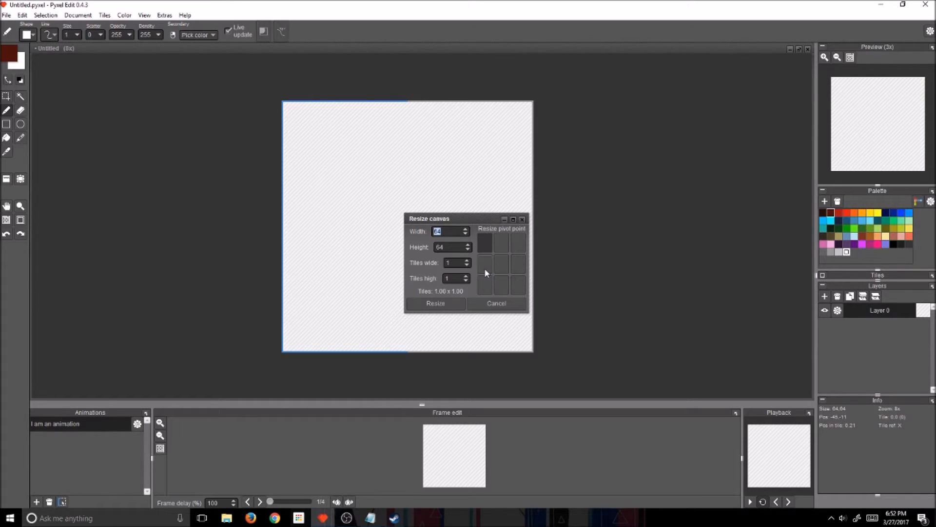
click(468, 261)
click(468, 261)
click(467, 261)
click(467, 261)
click(467, 261)
click(468, 261)
click(467, 261)
click(448, 300)
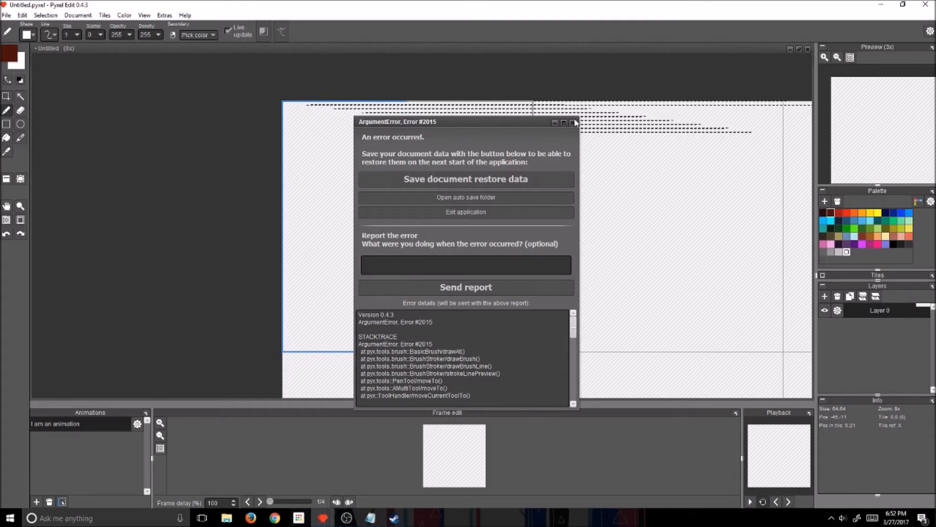
click(573, 122)
Examine the resized canvas with its whole tile grid and the animation's frame range in view
drag(595, 210, 466, 198)
scroll(467, 199, down, 3)
key(space)
drag(554, 230, 399, 212)
scroll(418, 205, down, 1)
key(space)
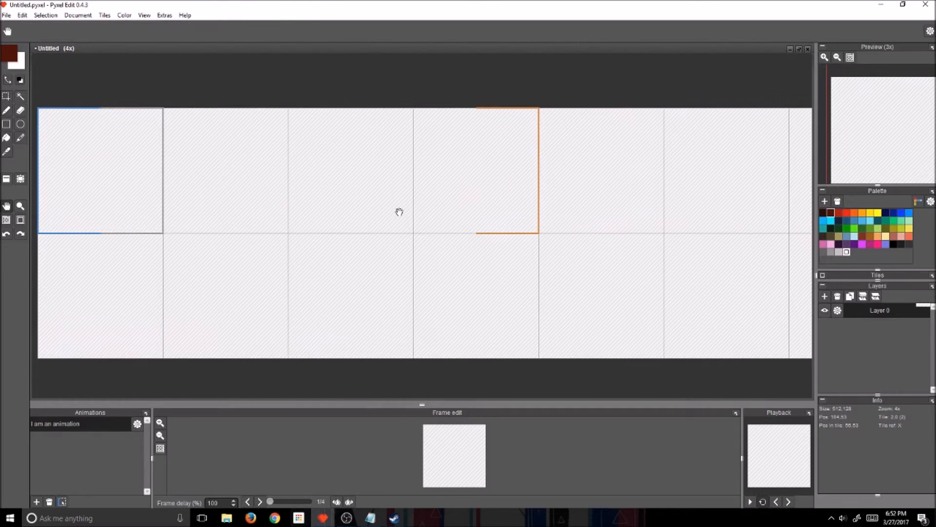
scroll(403, 211, down, 2)
key(space)
drag(475, 221, 412, 247)
scroll(455, 224, up, 1)
key(space)
click(88, 202)
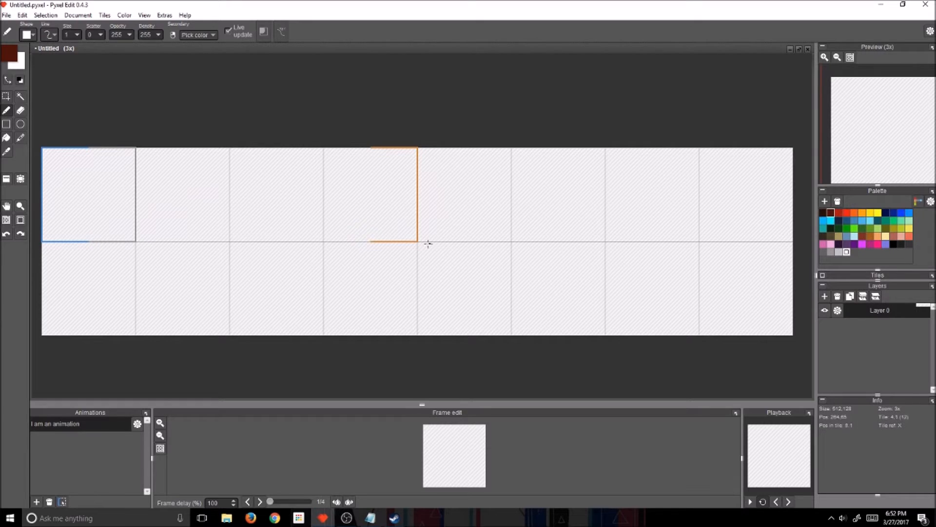
Set the animation's length to 16 frames, keeping base tile 0
click(137, 424)
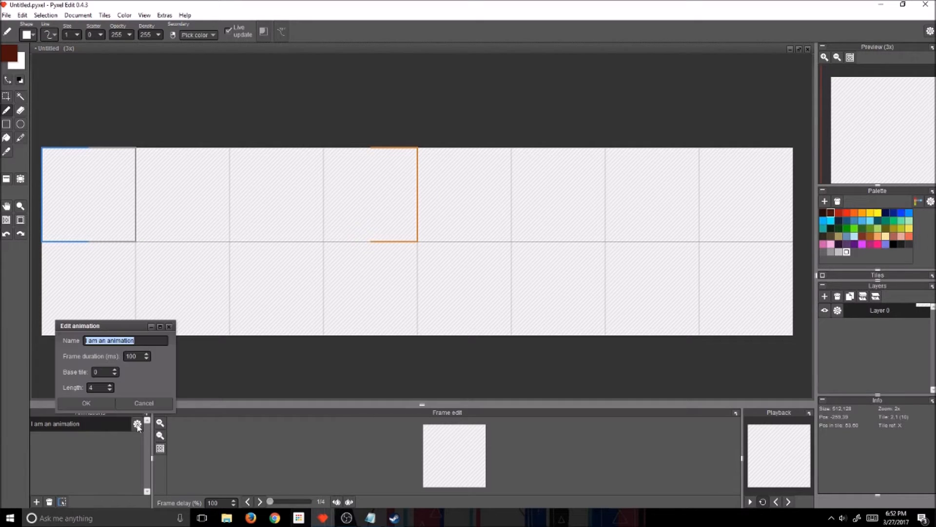
click(115, 369)
click(115, 369)
click(115, 369)
click(116, 373)
click(116, 372)
click(116, 373)
click(110, 384)
click(110, 385)
click(110, 385)
click(110, 385)
click(111, 385)
click(110, 385)
click(110, 385)
click(110, 385)
click(111, 384)
click(111, 384)
click(110, 385)
click(110, 385)
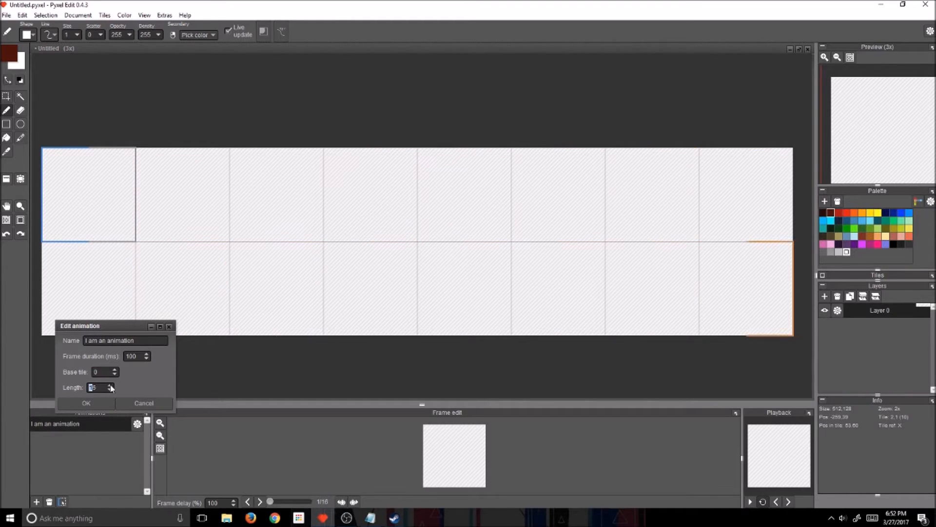
click(86, 402)
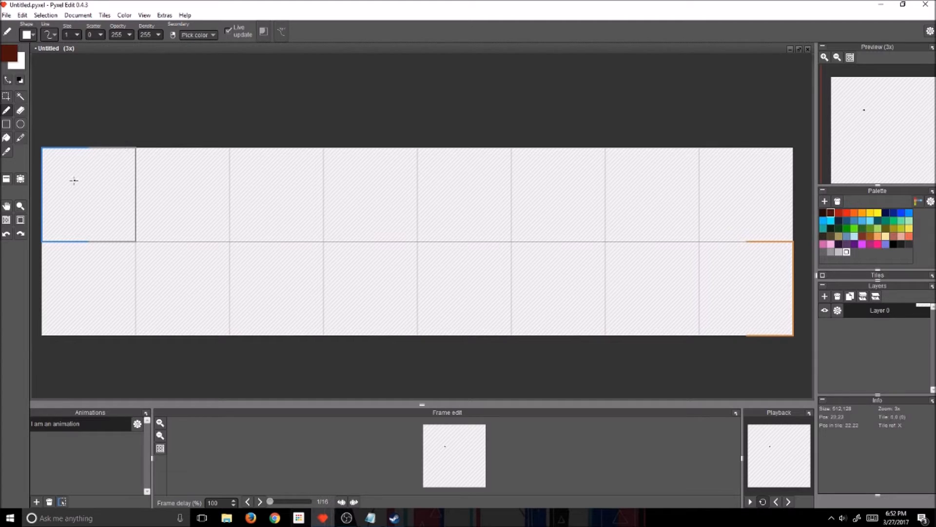
Read the Notepad instructions on frame ranges and animating, then return to Pyxel Edit
click(371, 518)
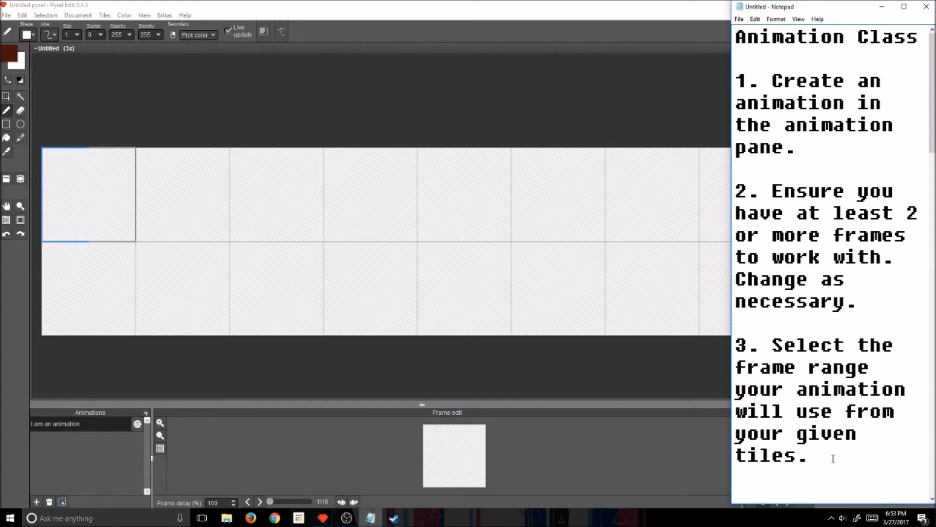
click(534, 4)
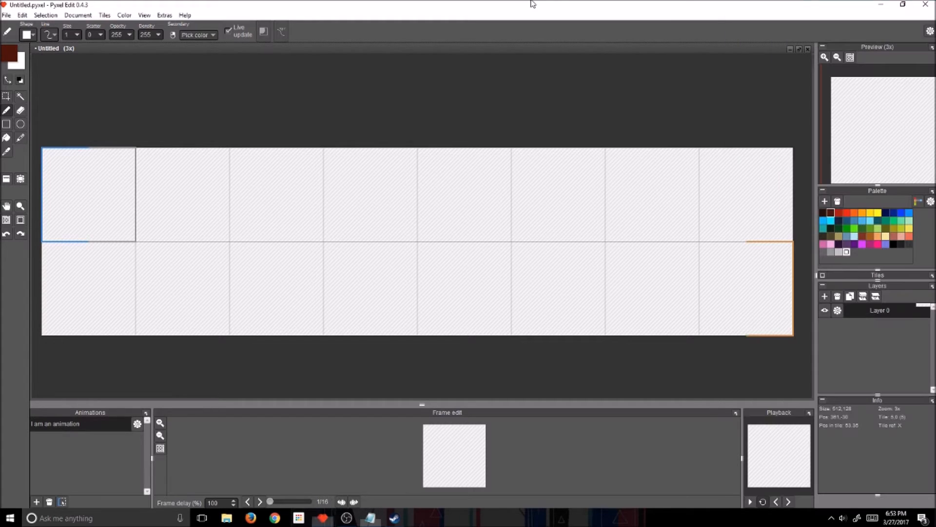
click(370, 517)
scroll(849, 390, down, 1)
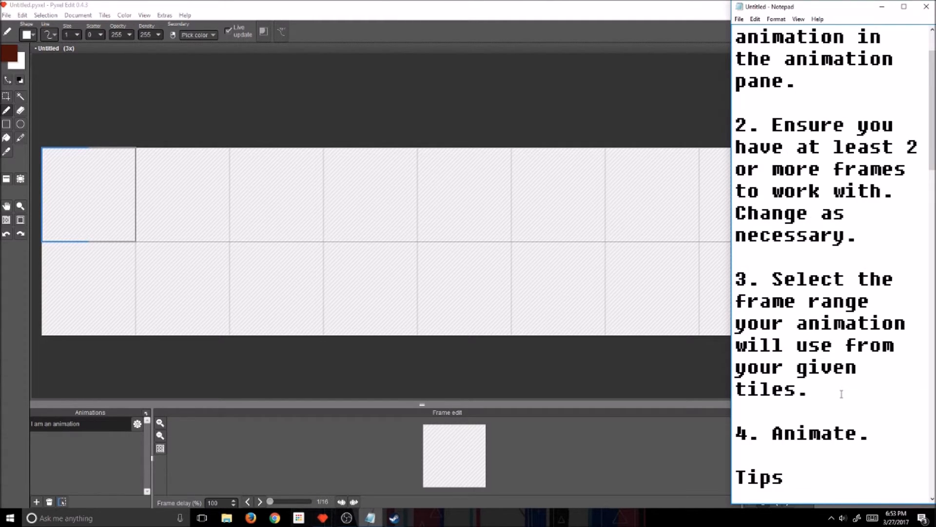
click(379, 4)
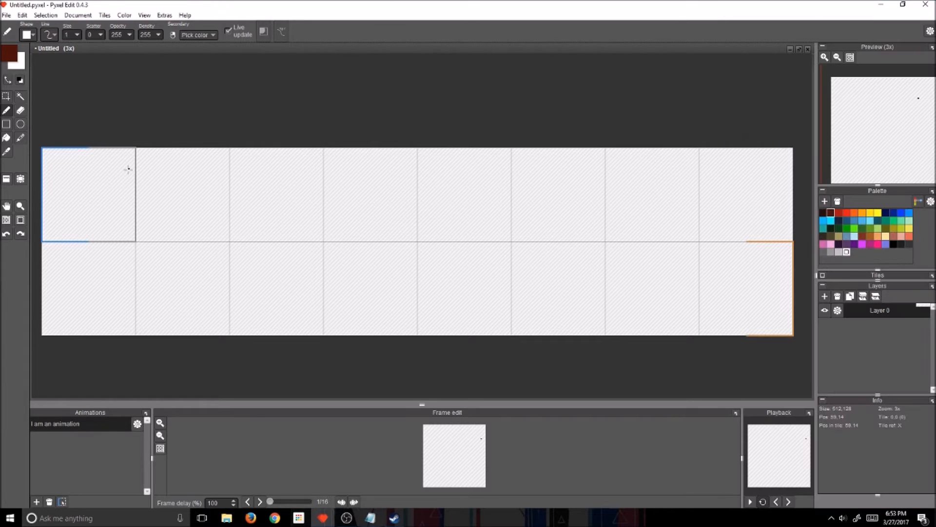
Enlarge the frame editing area and magnify the frame shown in it
drag(406, 403, 406, 345)
key(space)
drag(380, 232, 372, 184)
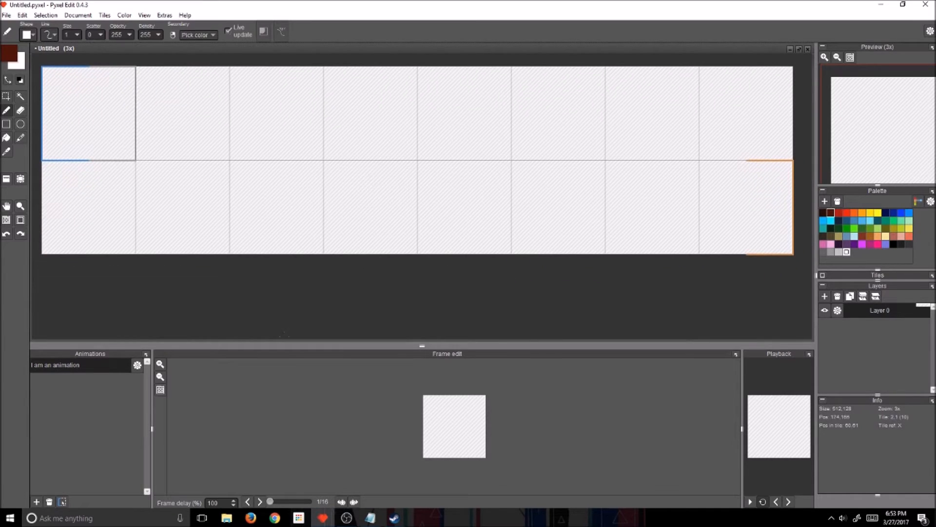
drag(270, 347, 278, 277)
scroll(459, 395, up, 2)
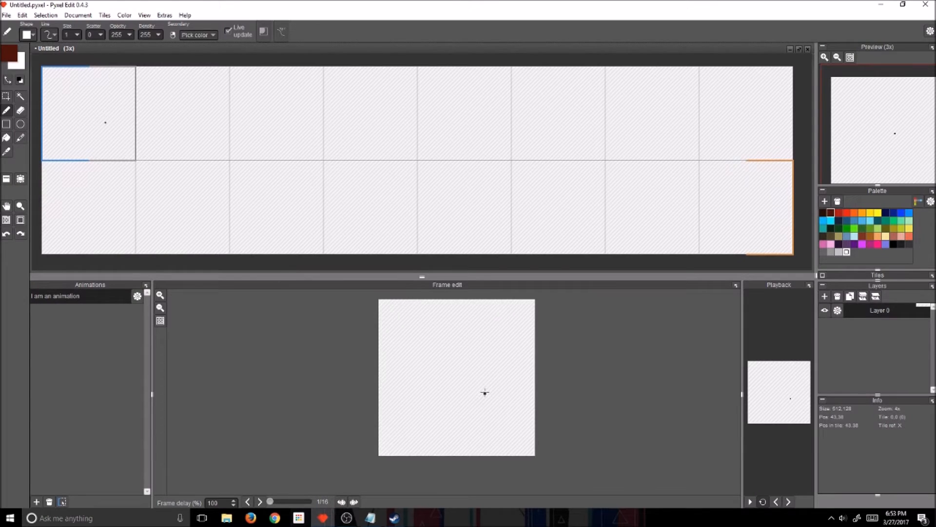
Scribble overlapping dark red loops in the first tile and draw a continuous wavy line across the tiles of both rows
drag(473, 354, 454, 370)
mouse_move(102, 119)
mouse_down()
mouse_move(79, 99)
mouse_move(102, 107)
mouse_move(70, 117)
mouse_move(86, 102)
mouse_up()
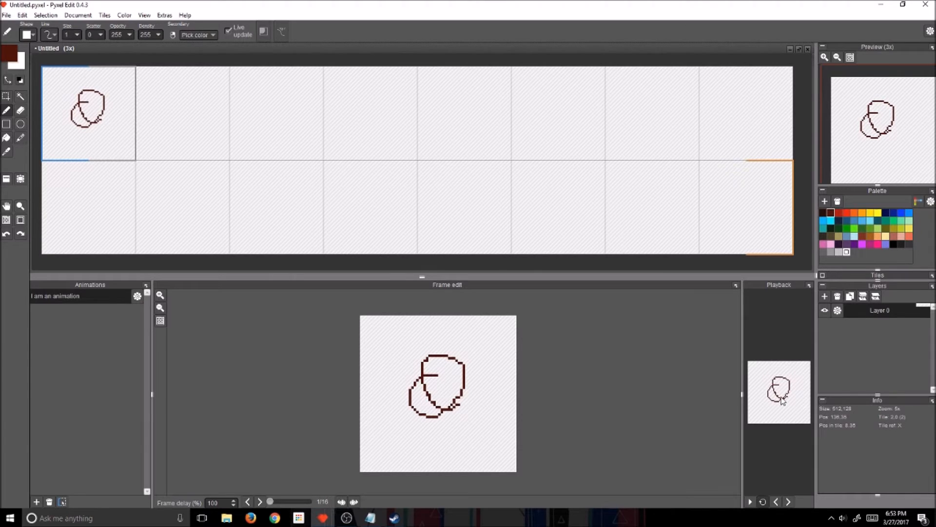
mouse_move(90, 132)
mouse_down()
mouse_move(108, 86)
mouse_move(222, 114)
mouse_move(634, 104)
mouse_move(724, 180)
mouse_move(429, 221)
mouse_move(45, 198)
mouse_move(119, 190)
mouse_move(608, 229)
mouse_move(780, 216)
mouse_move(259, 208)
mouse_move(41, 230)
mouse_up()
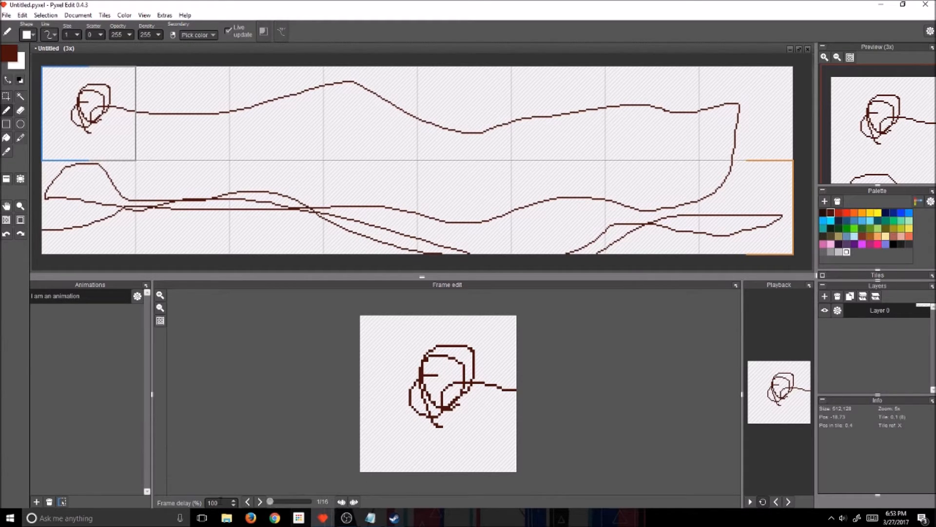
Step forward through the animation frames to frame 10, then back to frame 1
click(261, 502)
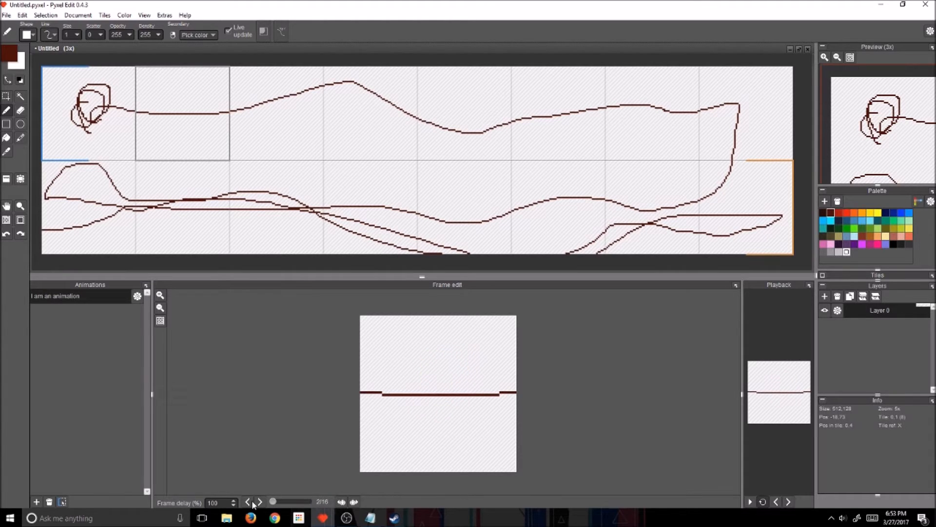
click(248, 502)
click(260, 502)
click(260, 502)
click(259, 502)
click(258, 503)
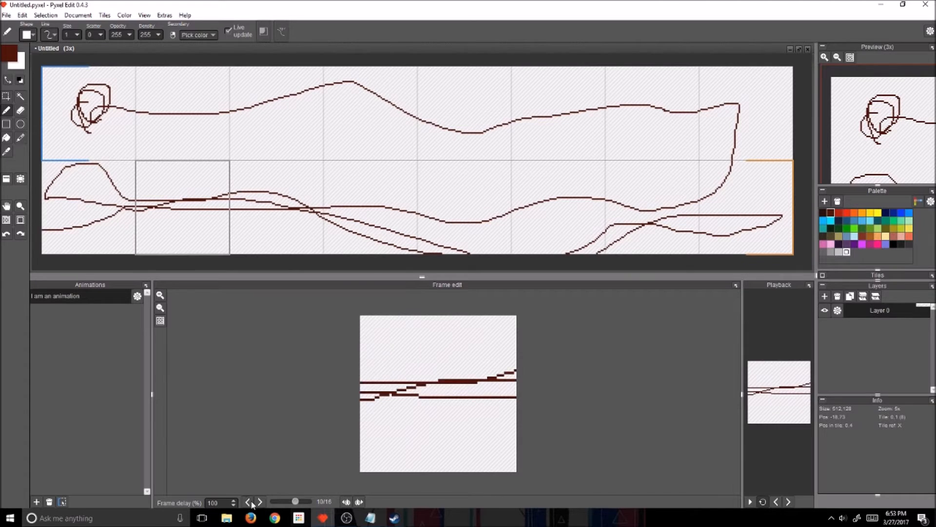
click(249, 503)
click(249, 503)
click(250, 502)
click(249, 502)
click(249, 502)
click(249, 502)
click(249, 502)
click(249, 502)
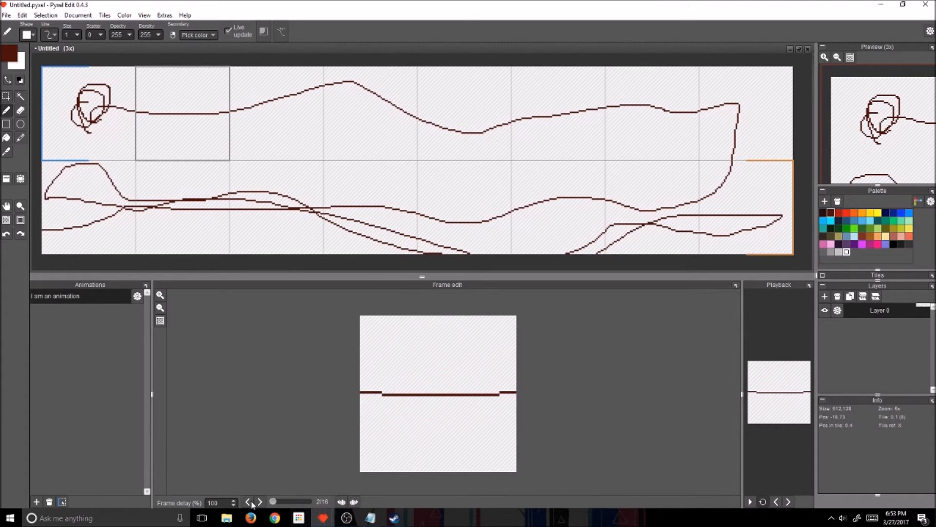
click(248, 502)
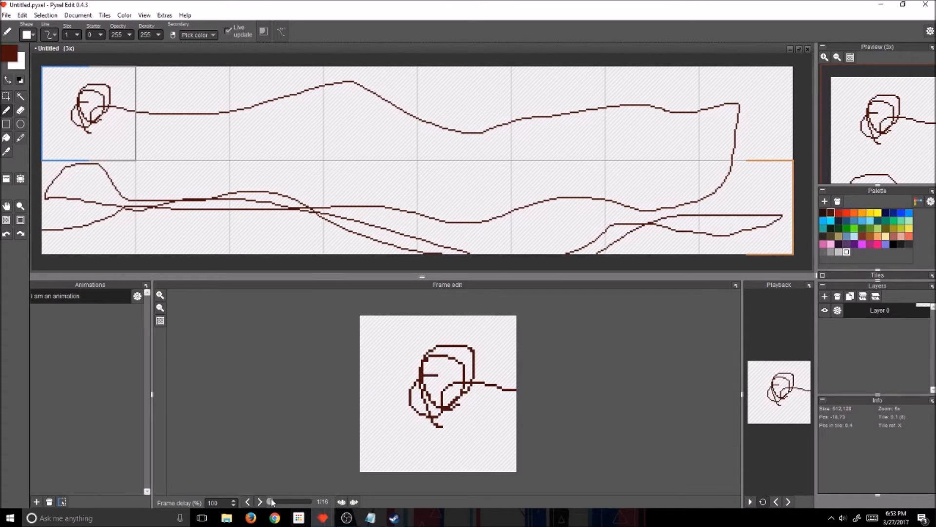
Read the frame navigation shortcut tips in Notepad, then return to Pyxel Edit
click(371, 518)
scroll(846, 266, down, 1)
scroll(846, 266, down, 2)
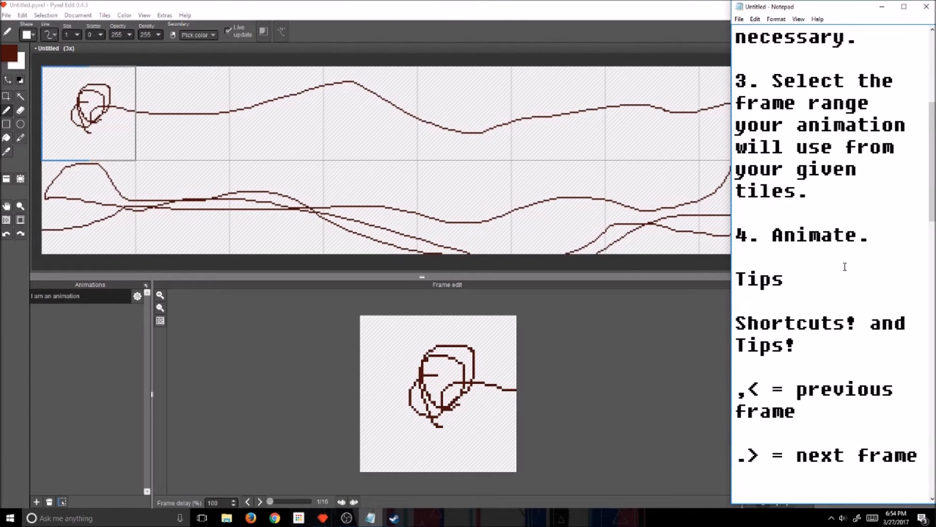
scroll(796, 246, down, 1)
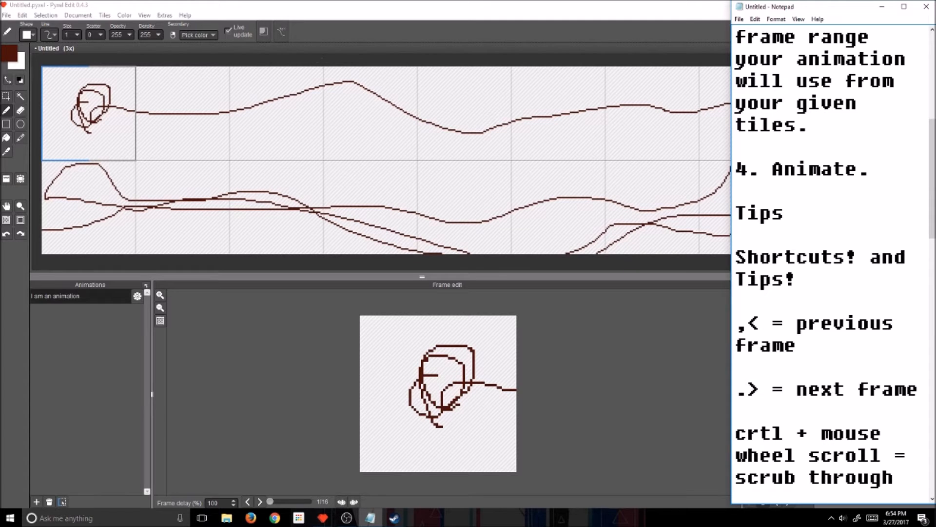
click(257, 4)
Flip forward and backward through the 16 animation frames repeatedly, ending on frame 9
key(period)
key(period)
key(comma)
key(period)
key(period)
key(period)
key(period)
key(period)
key(period)
key(period)
key(period)
key(period)
key(period)
key(period)
key(period)
key(period)
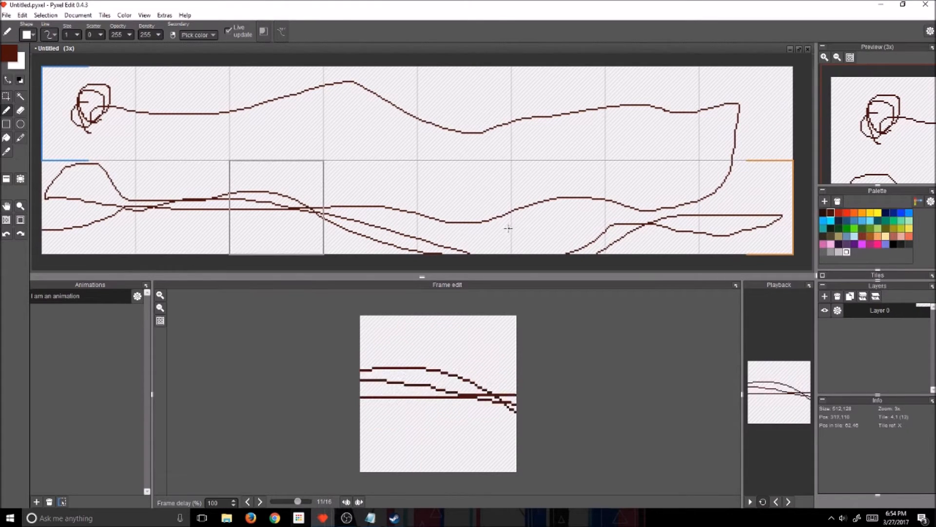
key(period)
key(period)
key(period)
key(period)
key(period)
key(period)
key(period)
key(period)
key(period)
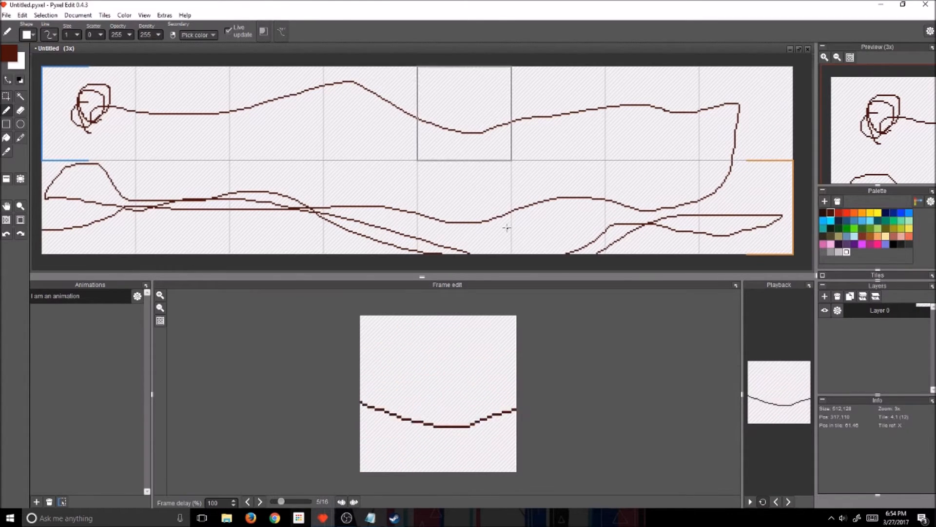
key(period)
key(period)
key(comma)
key(period)
key(period)
key(period)
key(period)
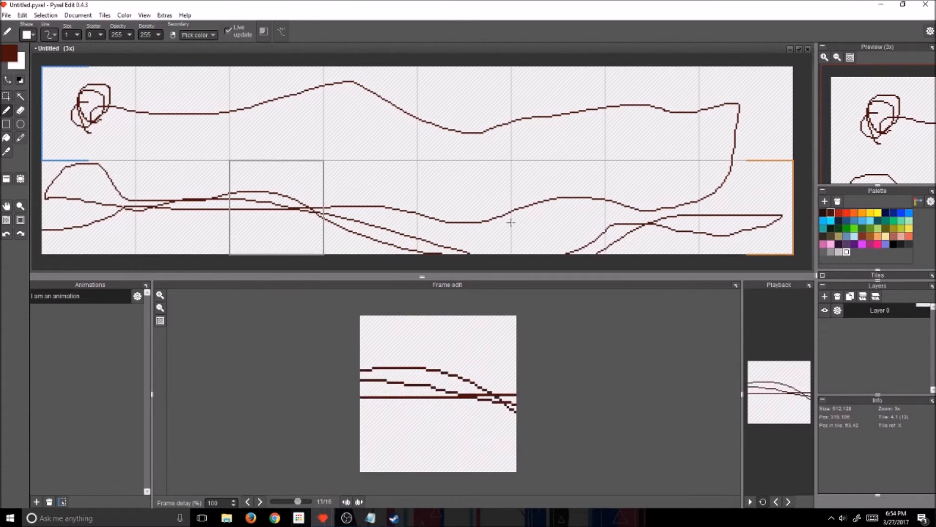
key(comma)
key(comma)
key(comma)
key(period)
key(period)
key(comma)
key(comma)
key(comma)
key(period)
key(period)
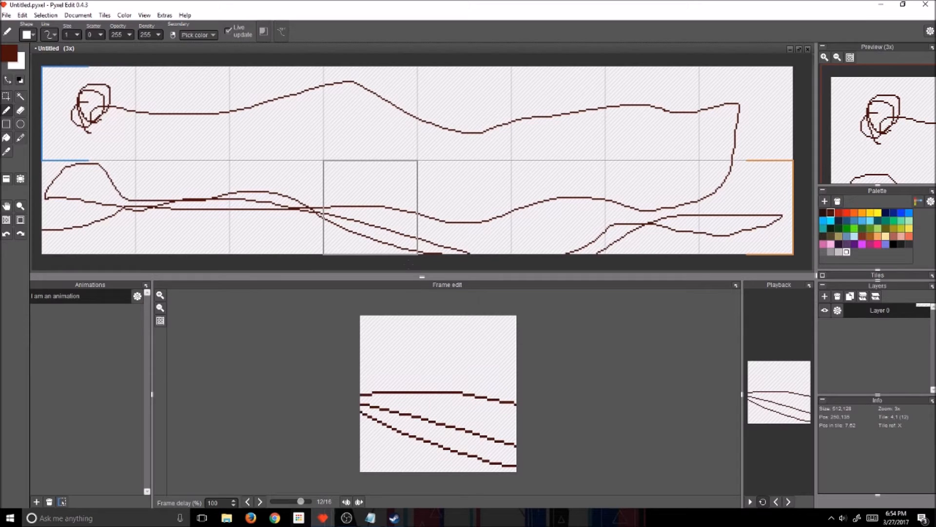
key(comma)
key(comma)
key(comma)
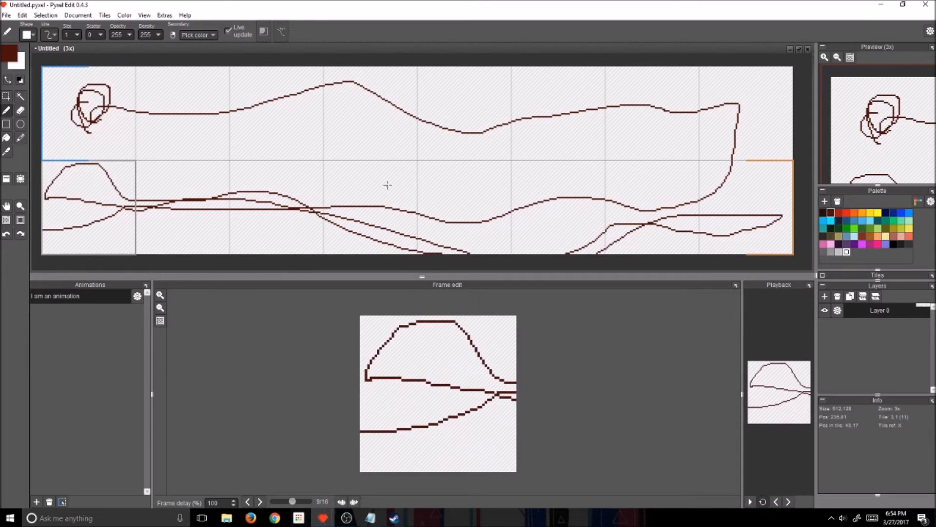
key(period)
key(period)
key(period)
key(period)
key(period)
key(period)
key(period)
key(comma)
key(comma)
key(comma)
key(comma)
key(comma)
key(comma)
key(comma)
key(comma)
key(comma)
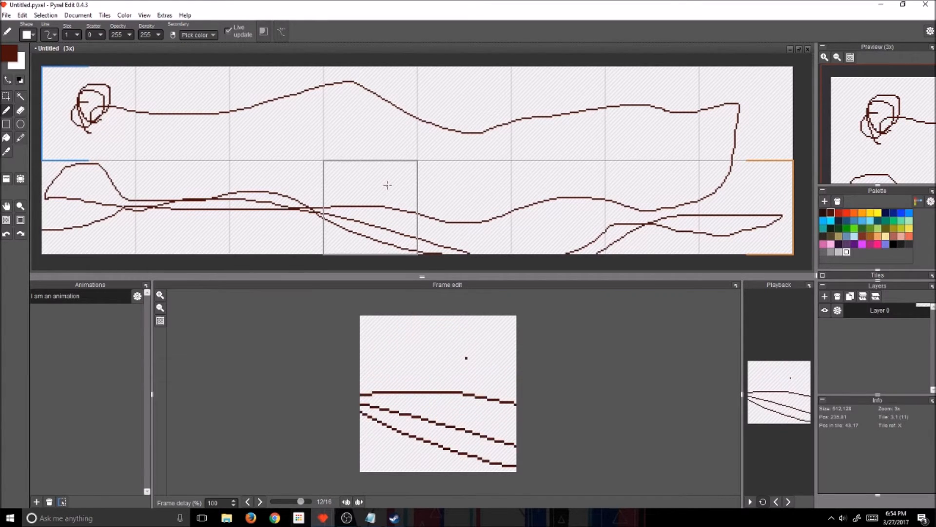
key(comma)
key(comma)
key(comma)
key(comma)
key(comma)
key(comma)
key(comma)
key(period)
key(period)
key(period)
key(period)
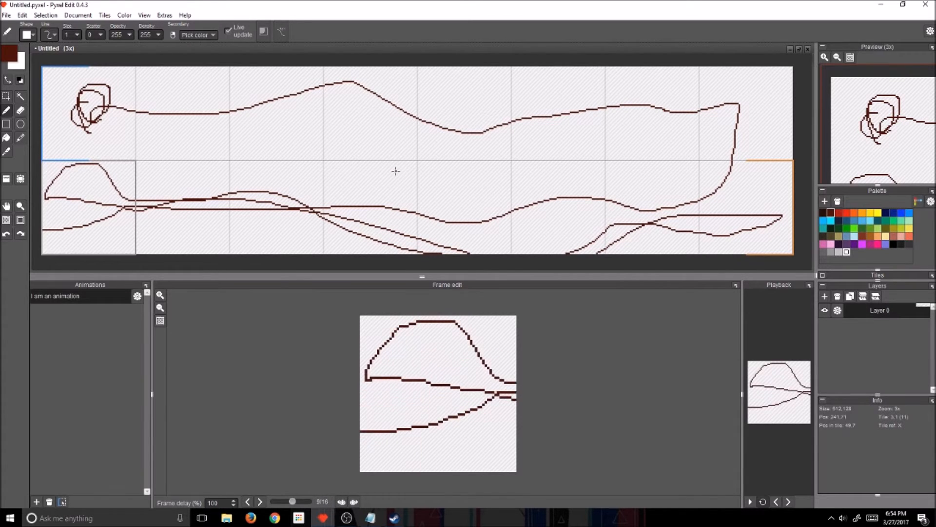
Undo the scribbled loops and wavy lines until the whole canvas is empty
key(ctrl+z)
key(ctrl+z)
key(ctrl+z)
key(ctrl+z)
key(ctrl+z)
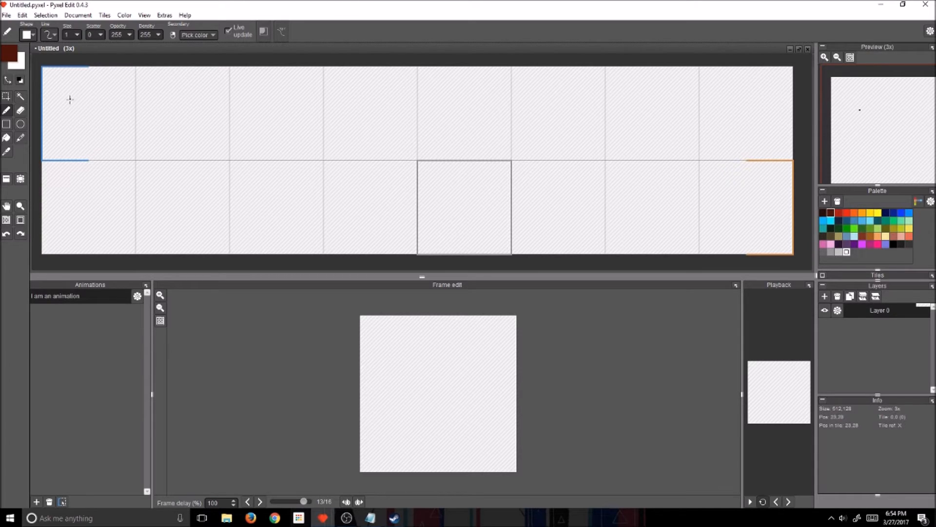
Set the pen to a round brush of size 5 and go to frame 1 of the animation
click(28, 35)
click(27, 63)
key(5)
scroll(403, 344, up, 1)
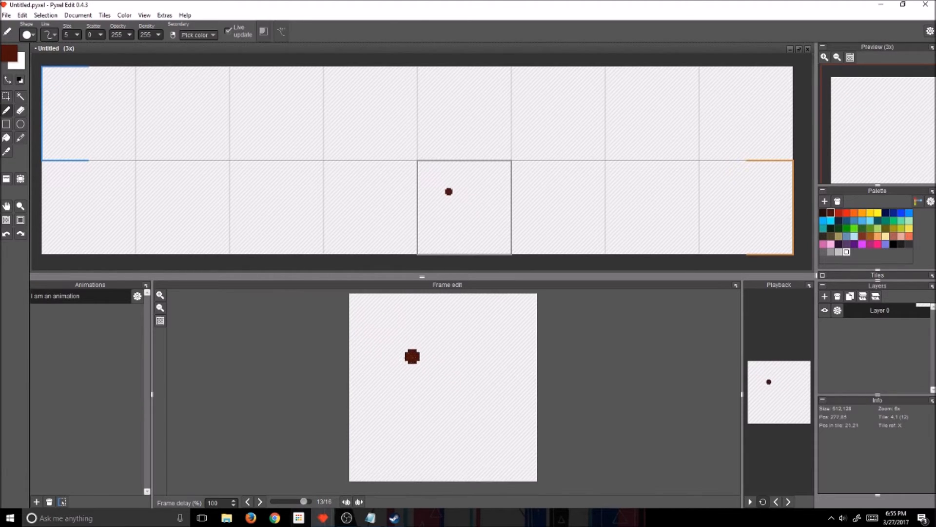
click(359, 318)
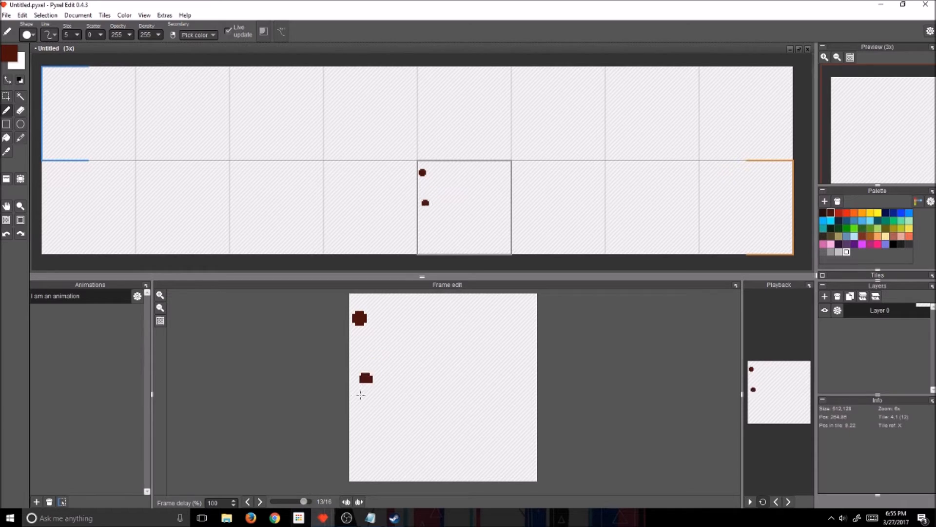
key(ctrl+z)
drag(303, 502, 270, 502)
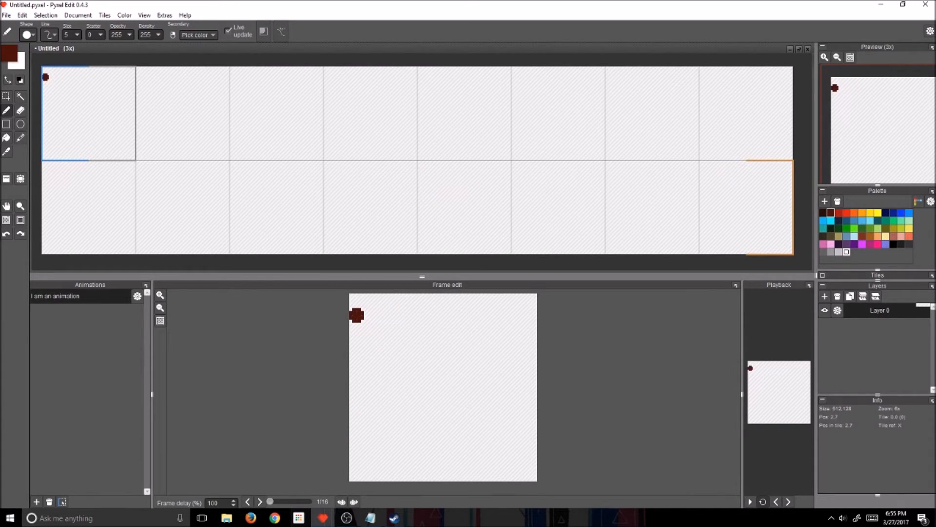
Place one dark red dot in each of frames 1 to 3, starting near the upper-left corner and moving gradually down and right
drag(356, 315, 363, 319)
key(Right)
key(Left)
key(Right)
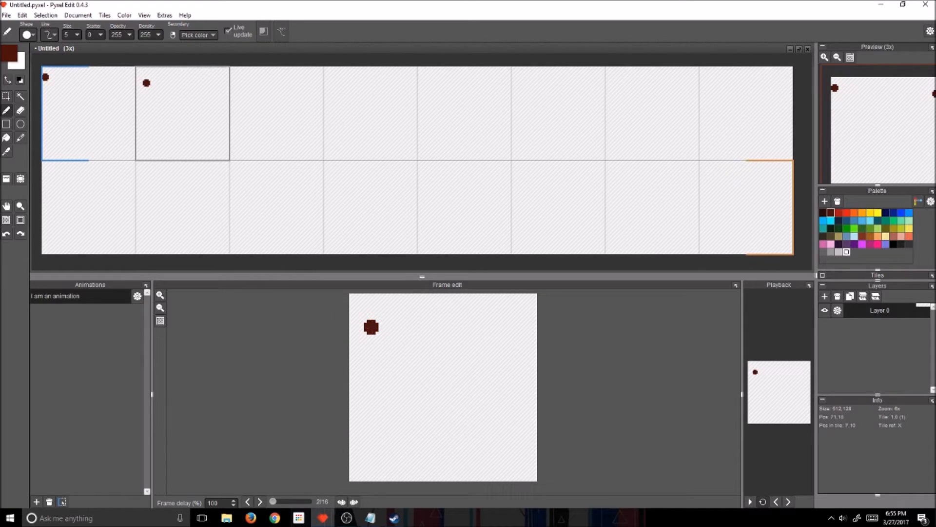
click(371, 326)
key(Right)
click(388, 343)
key(Right)
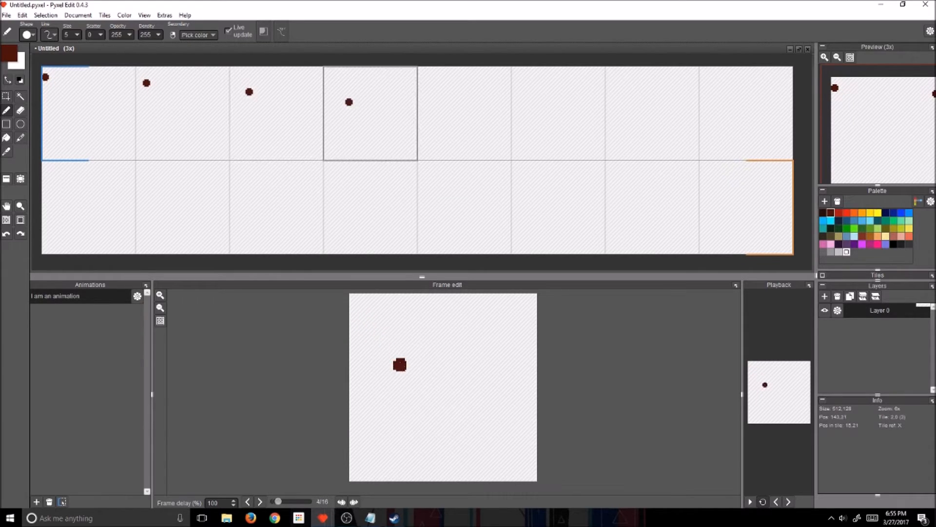
Place one dot in each of frames 4 to 6, dropping more steeply until it reaches the bottom edge in frame 6
click(406, 377)
key(Right)
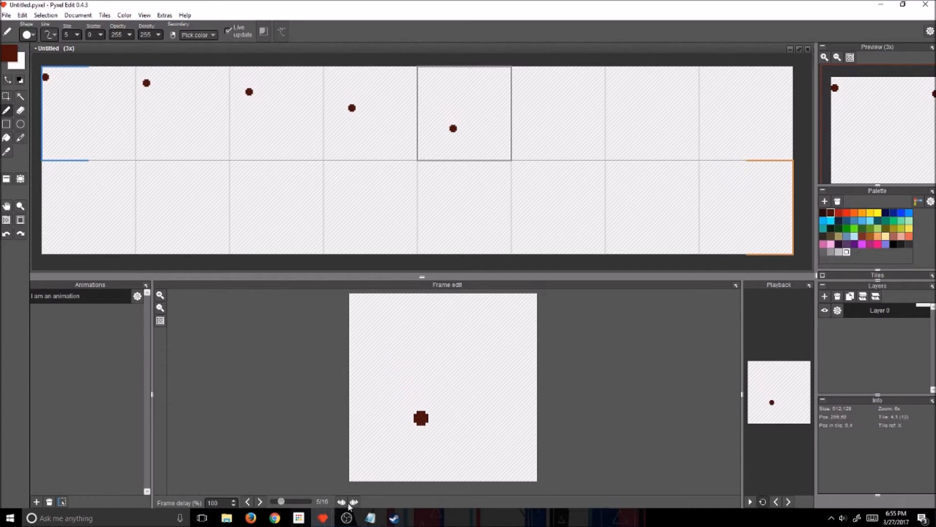
click(431, 451)
key(Right)
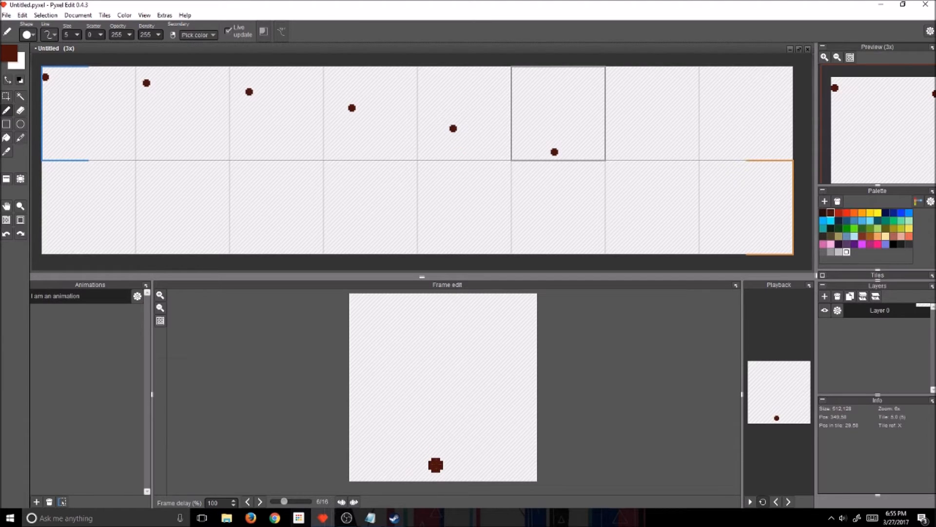
click(435, 464)
key(Right)
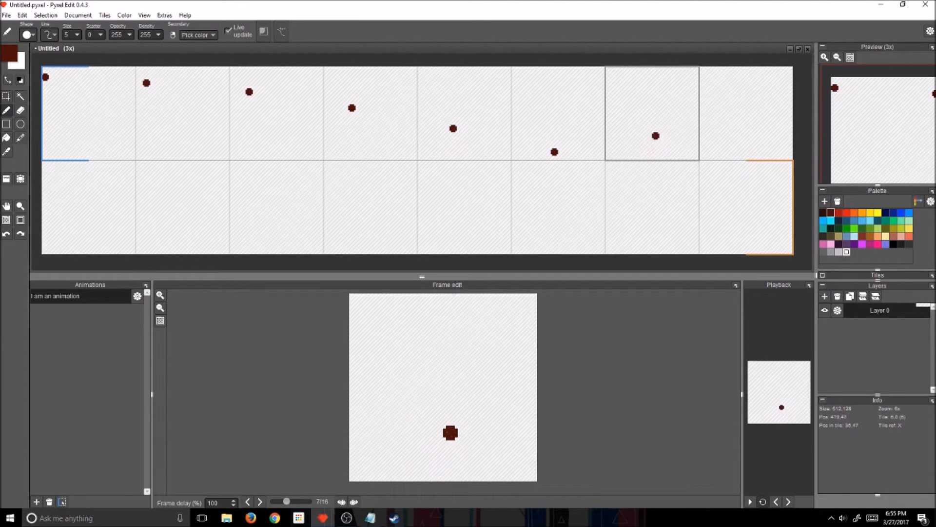
Place one dot in each of frames 7 to 10, rising and moving right like a bounce
click(453, 432)
key(Right)
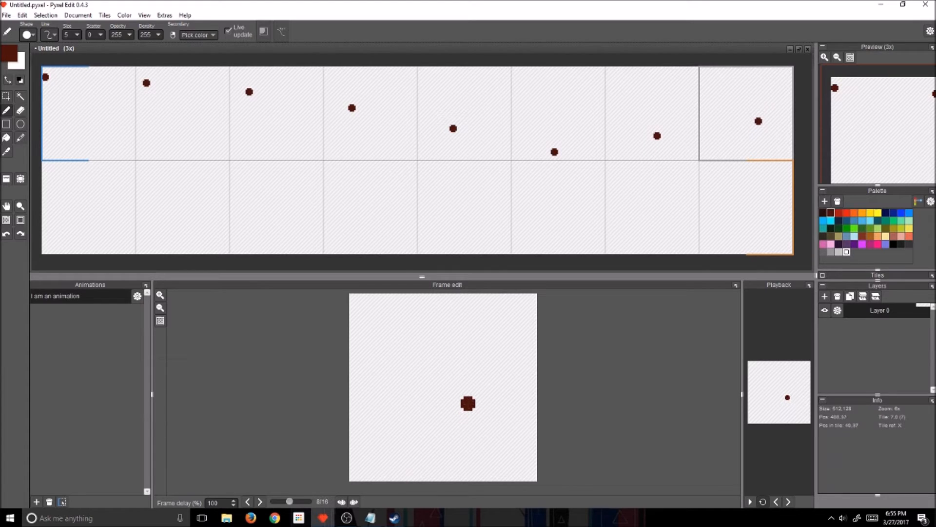
click(468, 403)
key(Right)
click(487, 387)
key(Right)
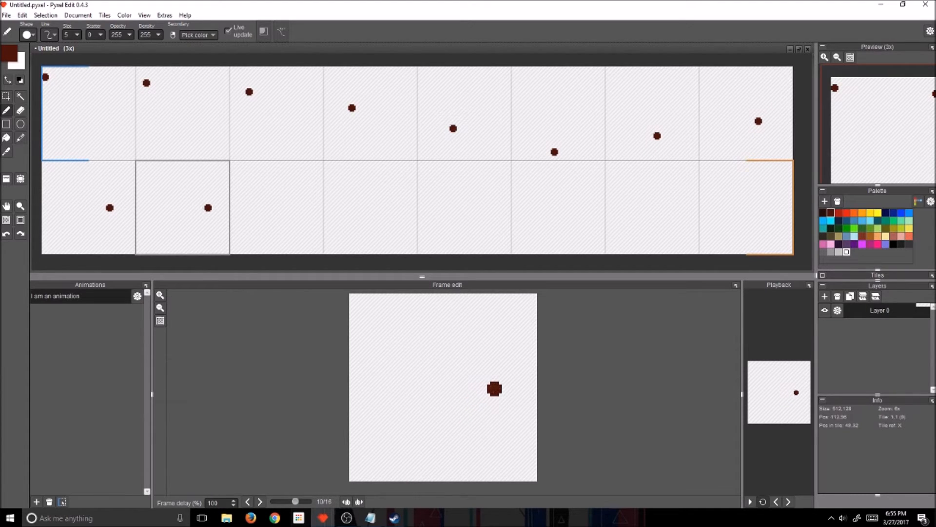
click(500, 382)
key(Right)
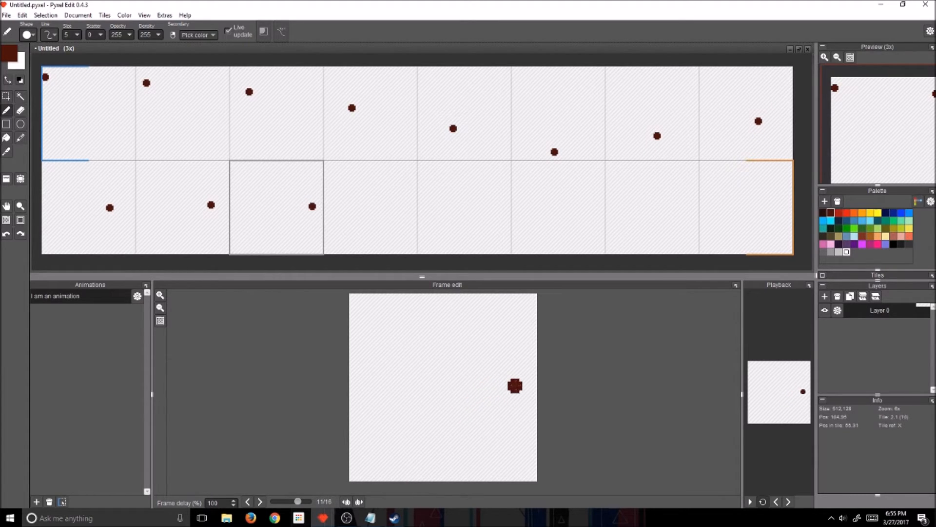
Place one dot in each of frames 11 to 13, falling until it leaves through the right edge, and advance to frame 14
click(515, 386)
key(Right)
click(527, 403)
key(Right)
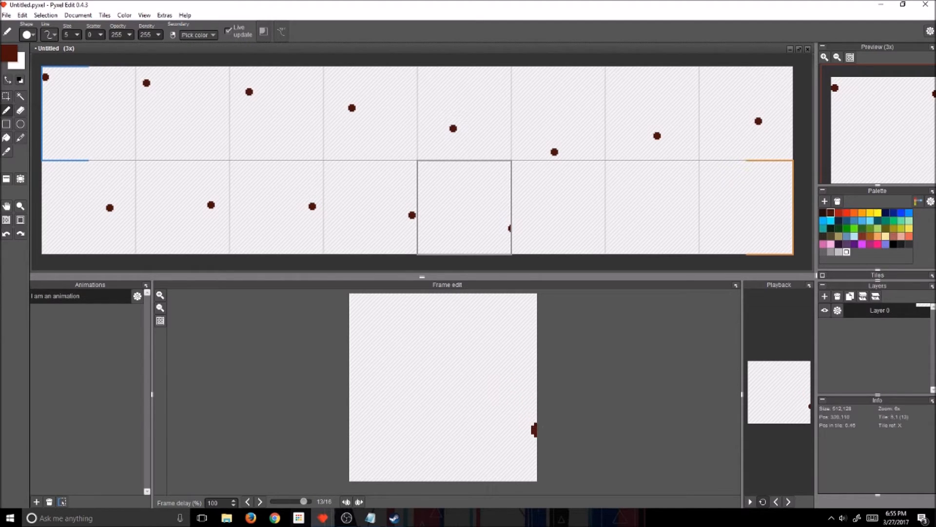
click(535, 429)
key(Right)
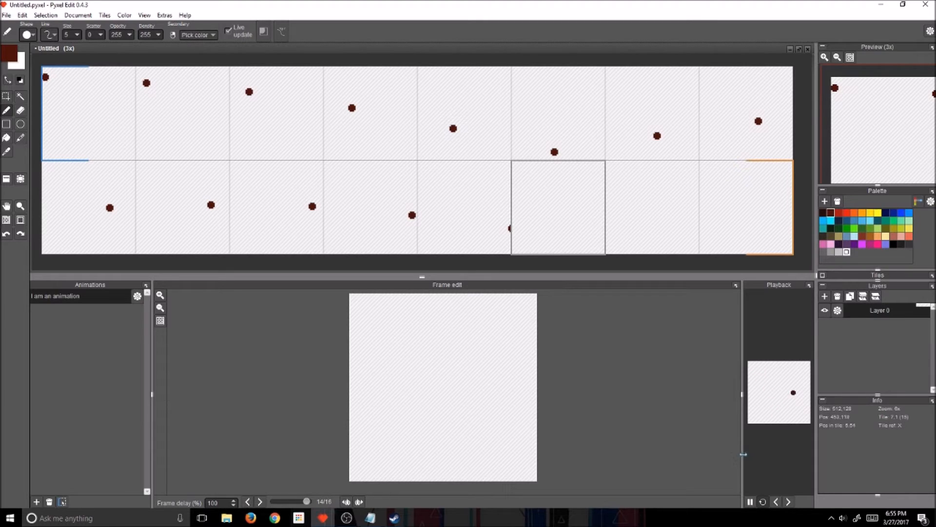
Enlarge the playback view and set the animation's frame duration to 80 ms
drag(743, 454, 650, 454)
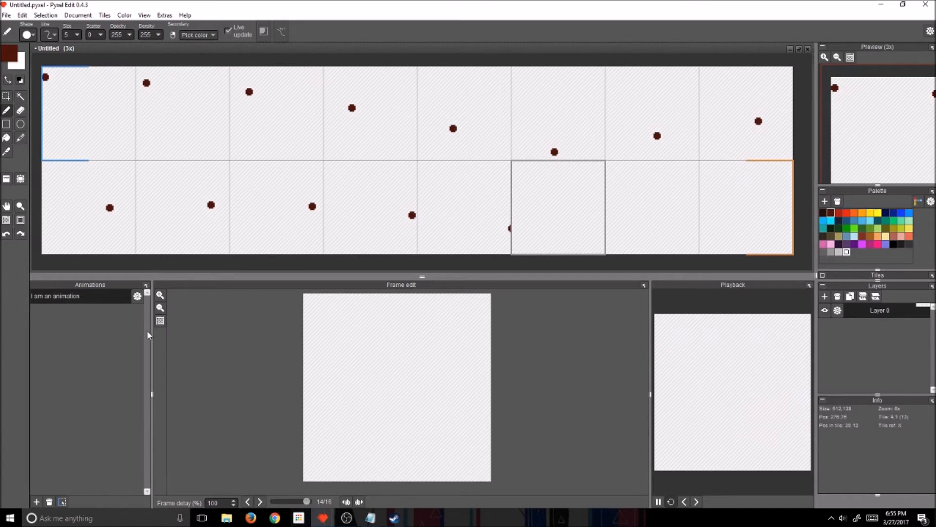
click(137, 297)
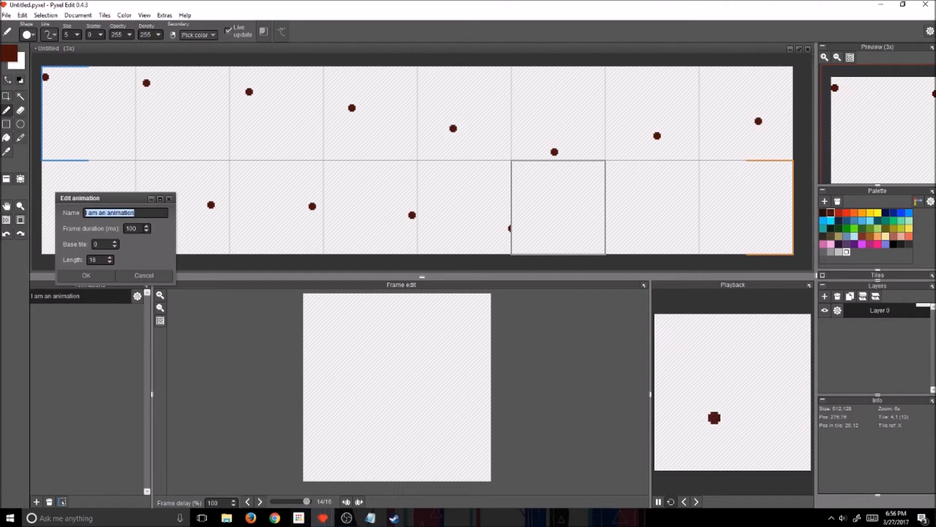
key(Tab)
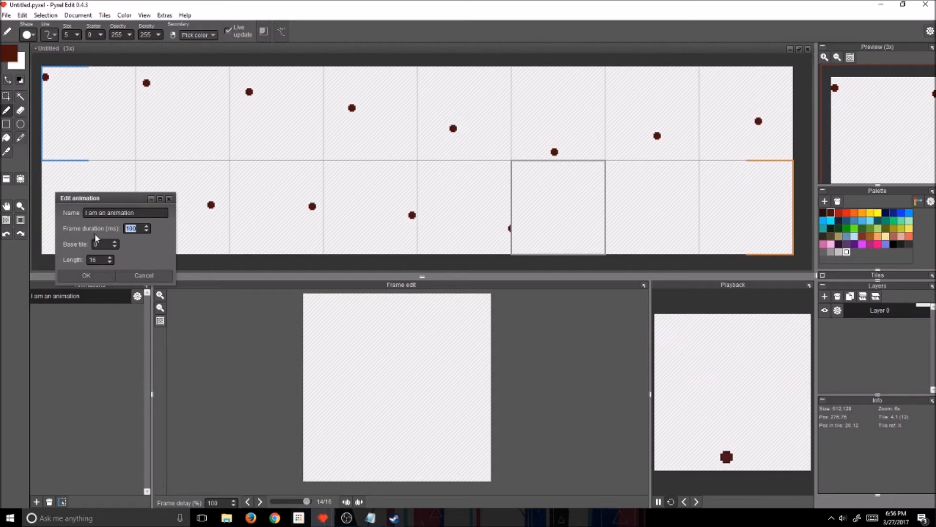
text(80)
click(86, 277)
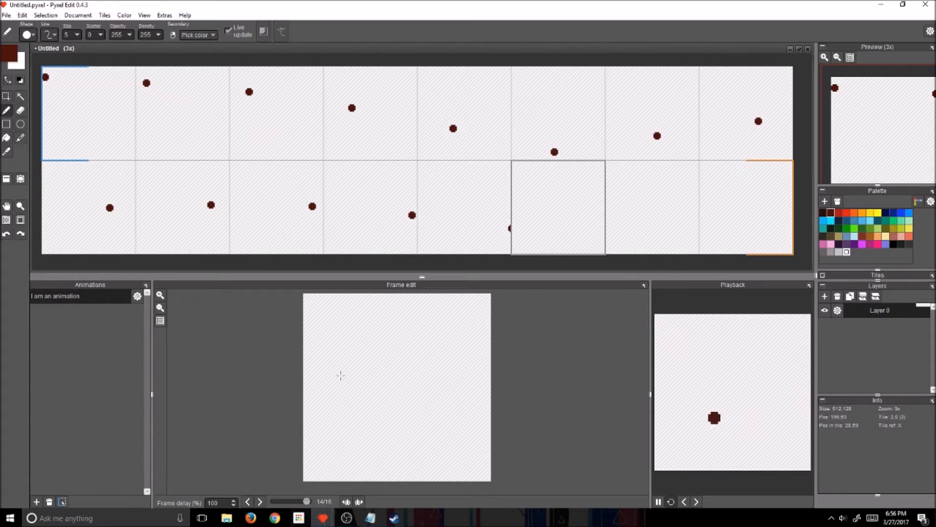
Read the onion skinning and shortcut tips in Notepad, then return to Pyxel Edit
click(370, 517)
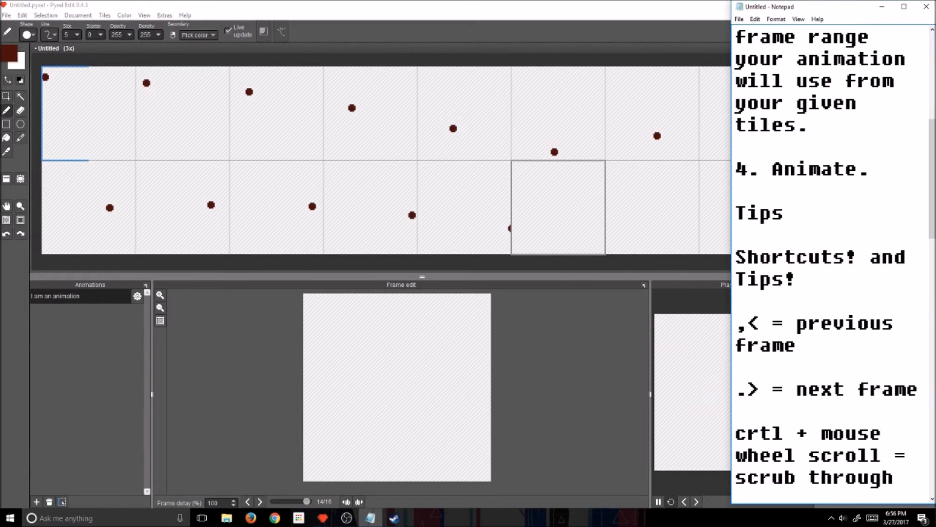
scroll(882, 295, down, 2)
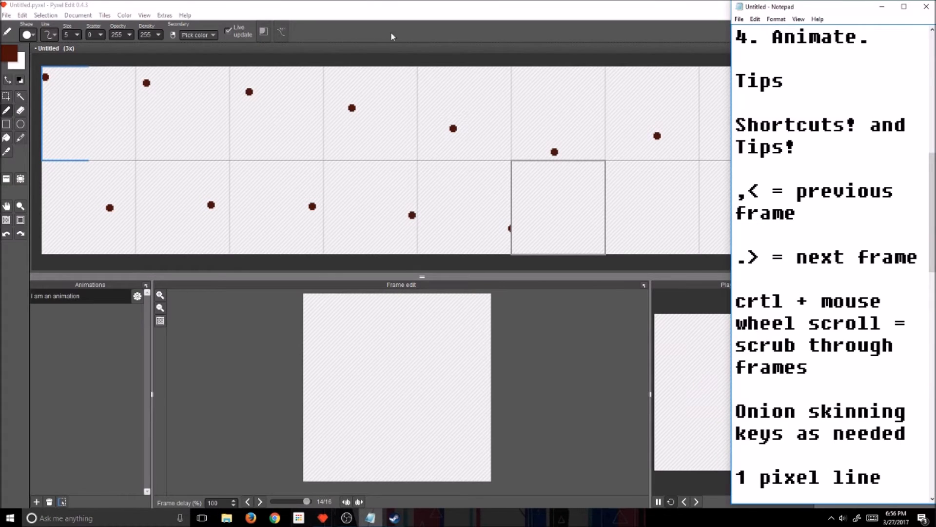
click(376, 4)
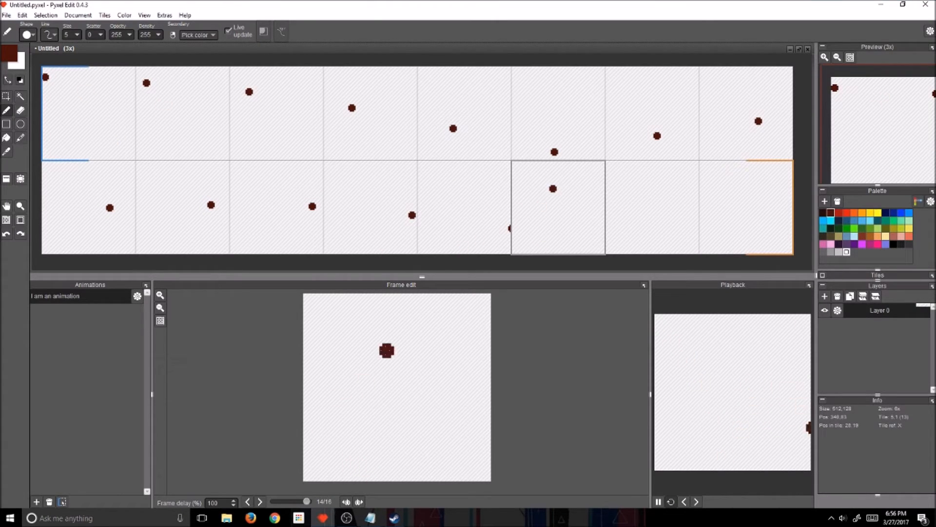
Go back to the beginning of the animation and turn on onion skinning of the previous frame on frame 2
key(Left)
key(Left)
key(Left)
key(Left)
key(Left)
key(Left)
key(Left)
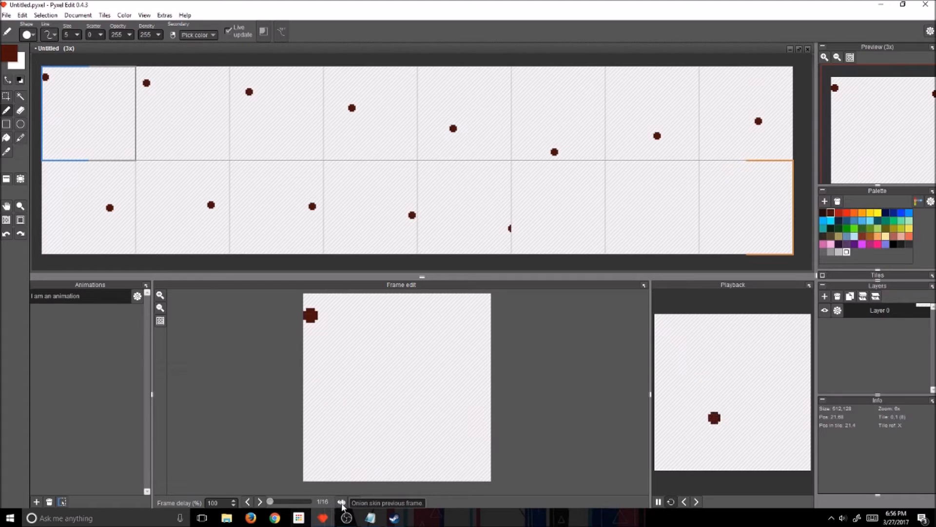
key(Right)
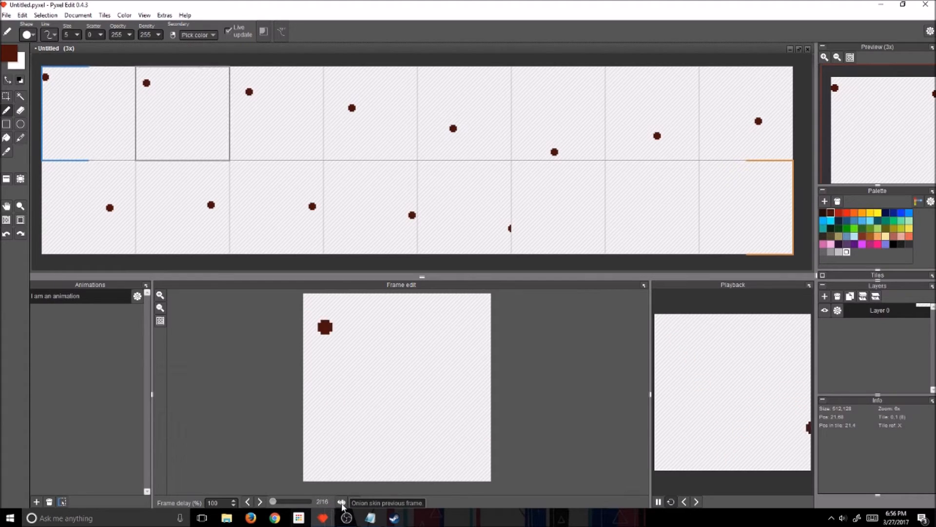
click(342, 503)
Flip through the animation frames with the previous frame onion-skinned, ending on frame 2
key(Left)
key(Right)
key(Right)
key(Left)
key(Left)
key(Right)
key(Right)
key(Right)
key(Right)
key(Right)
key(Right)
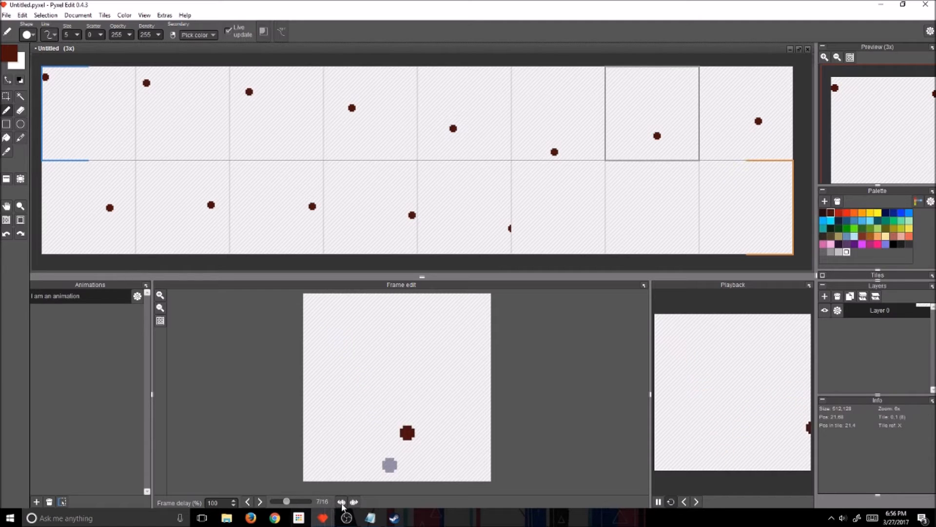
key(Right)
key(Right)
key(Right)
key(Right)
key(Right)
key(Right)
key(Right)
key(Right)
key(Right)
key(Right)
key(Right)
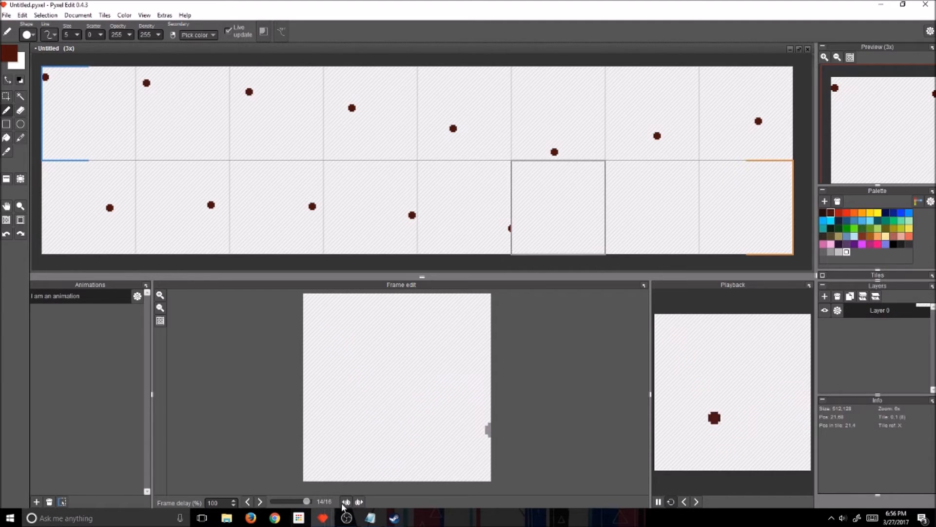
key(Right)
key(Right)
key(Left)
key(Left)
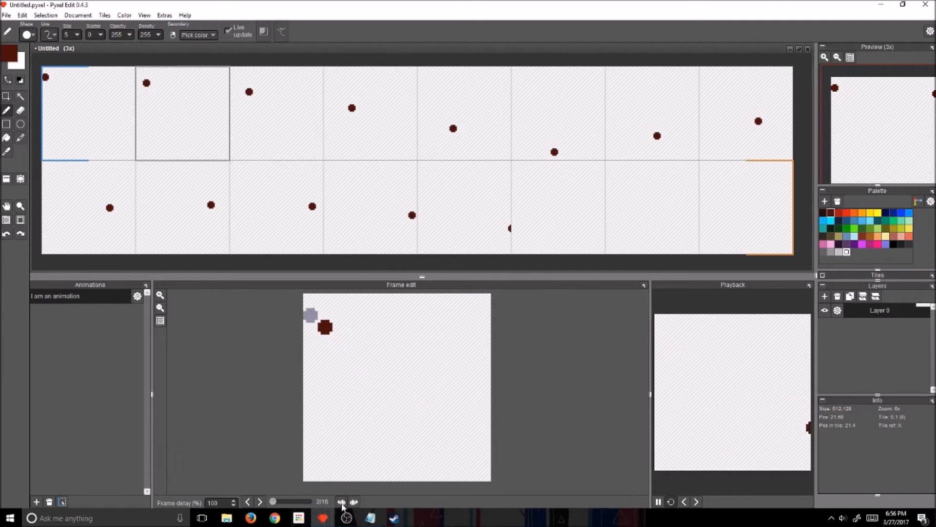
Erase the dot in frame 2 and switch back to the Pen tool
key(e)
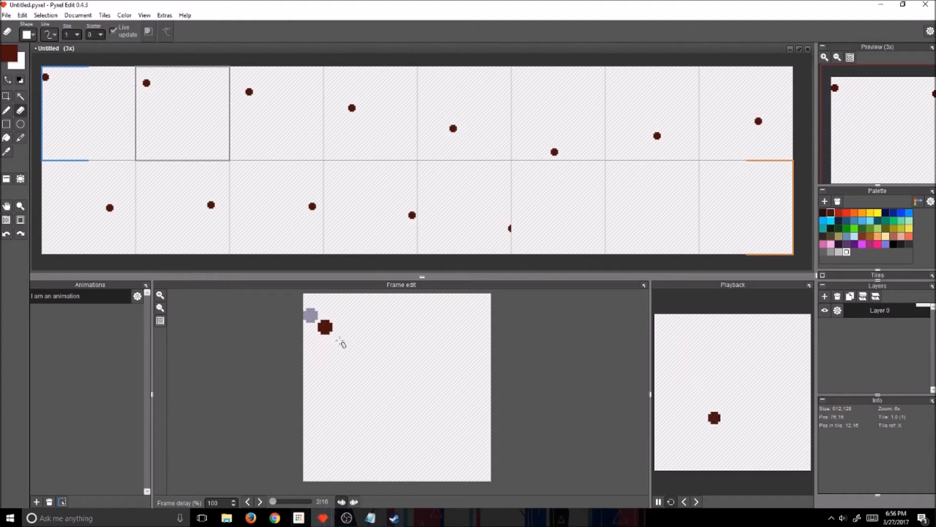
drag(326, 335, 332, 332)
click(325, 327)
key(b)
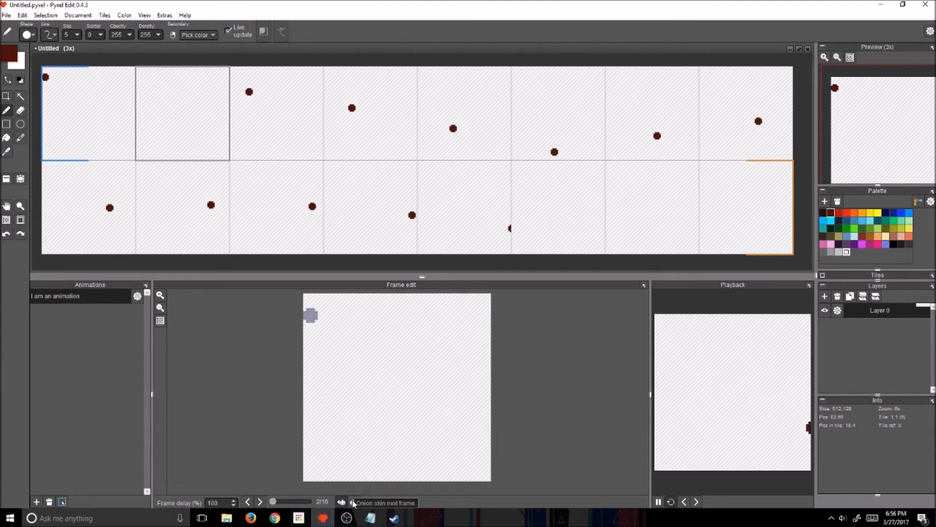
Turn on onion skinning of the next frame and redraw frame 2's dot between the neighbouring frames' ghost dots
click(354, 503)
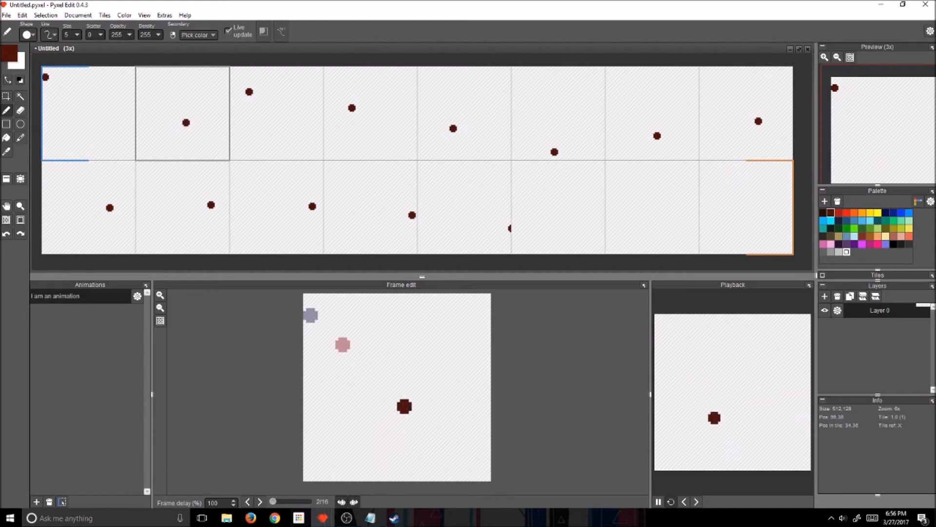
key(Right)
key(Right)
key(Left)
key(Left)
key(Left)
key(Right)
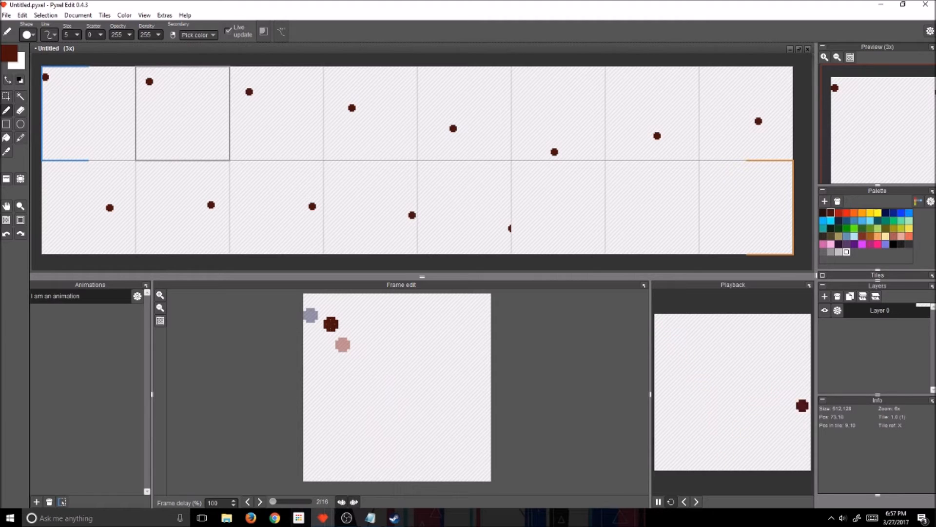
Step forward to frame 5 with both onion skins on and open the tips in Notepad
key(Right)
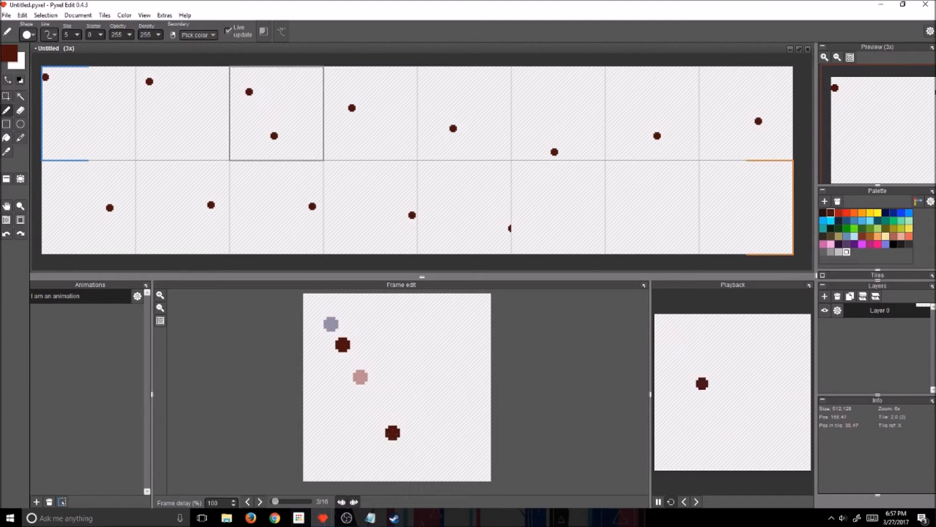
key(Right)
key(Right)
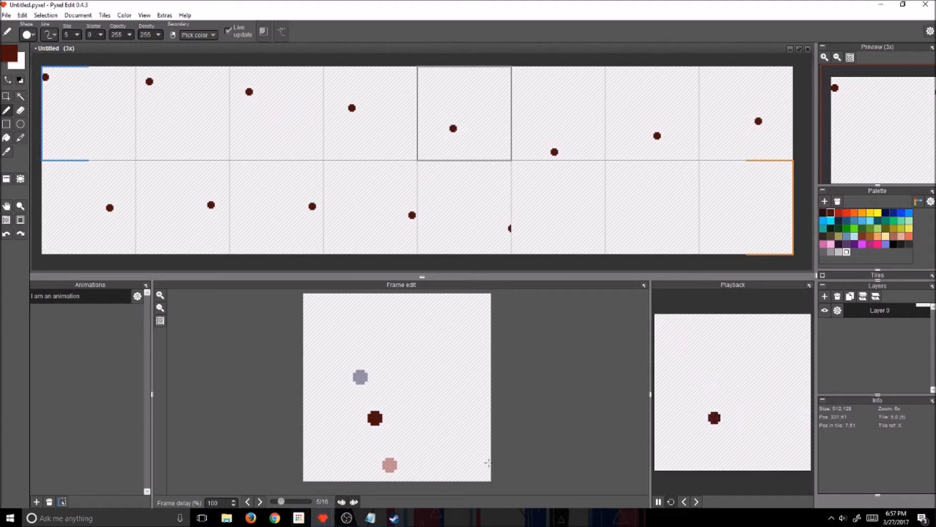
click(369, 521)
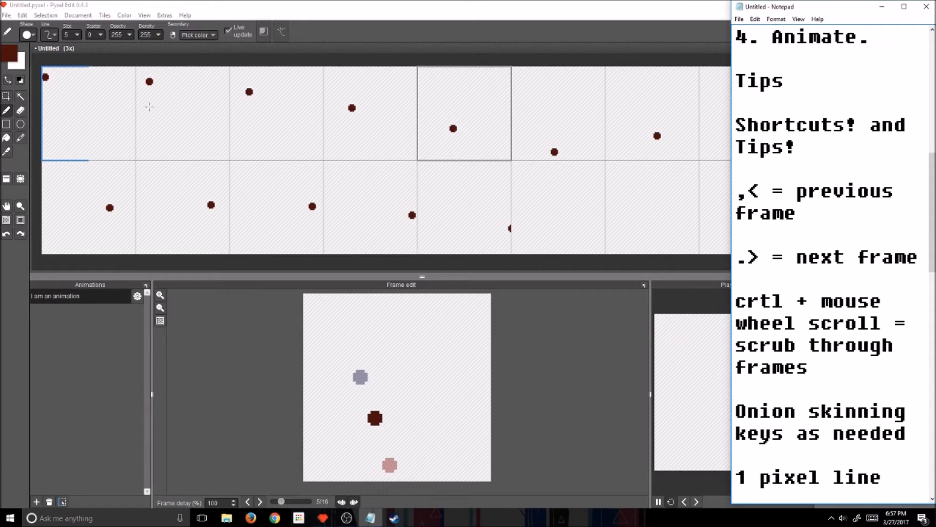
Back in Pyxel Edit, turn on the pen's 1 pixel line option and set the pen size to 1
click(281, 37)
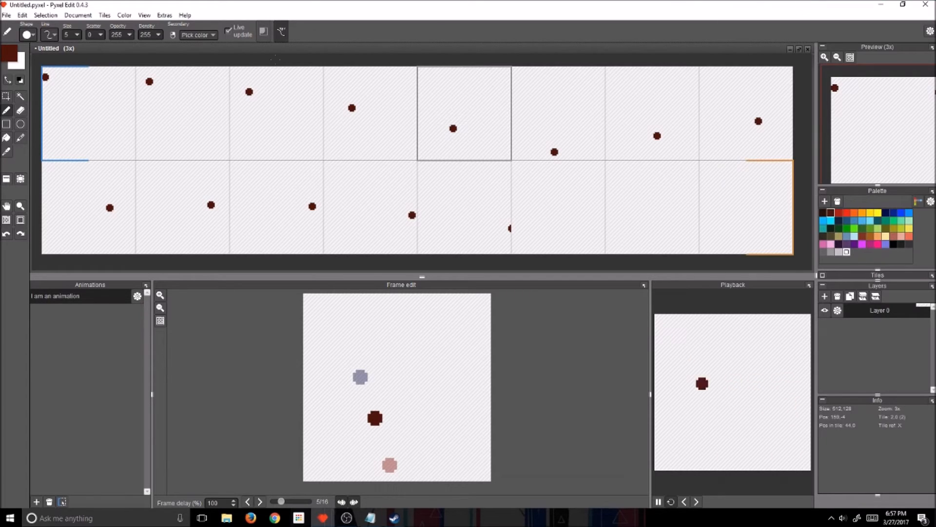
click(283, 37)
click(283, 37)
click(282, 32)
click(284, 35)
click(287, 39)
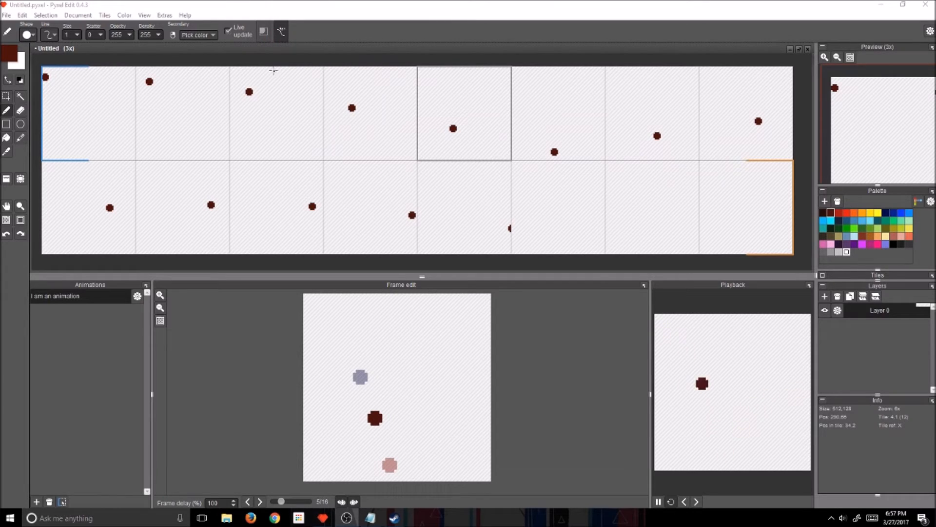
Draw freehand test scribbles across the canvas with the 1 pixel line option on, off and on again to compare the lines
mouse_move(91, 101)
mouse_down()
mouse_move(113, 129)
mouse_move(170, 119)
mouse_move(204, 139)
mouse_move(250, 127)
mouse_move(295, 144)
mouse_move(384, 111)
mouse_move(398, 124)
mouse_move(390, 157)
mouse_move(360, 171)
mouse_move(266, 153)
mouse_move(210, 172)
mouse_move(87, 142)
mouse_move(77, 114)
mouse_move(93, 101)
mouse_up()
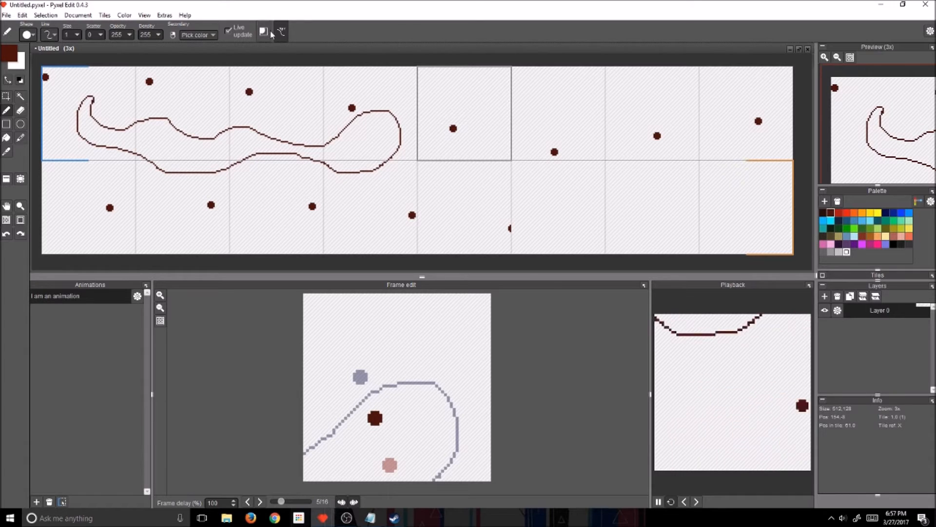
mouse_move(277, 196)
mouse_down()
mouse_move(304, 184)
mouse_move(290, 205)
mouse_move(270, 209)
mouse_move(263, 191)
mouse_move(274, 178)
mouse_move(308, 174)
mouse_move(343, 200)
mouse_up()
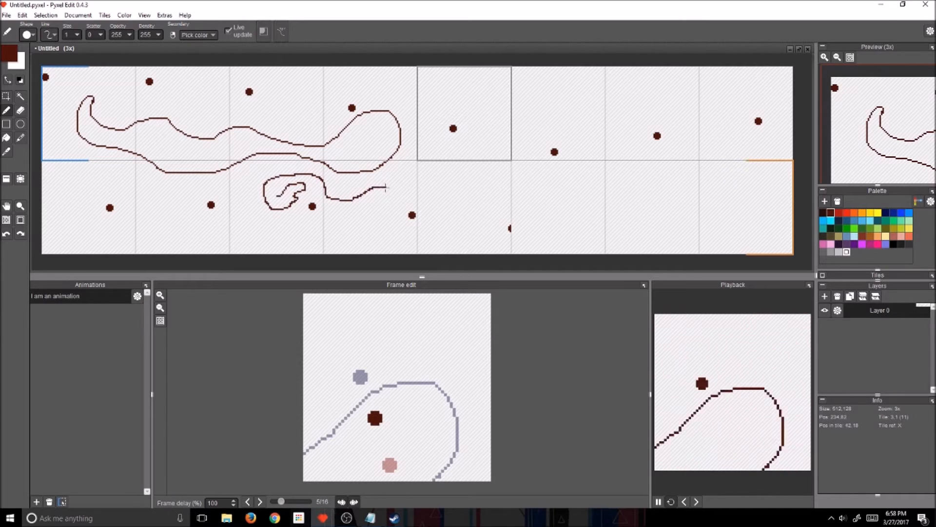
scroll(343, 200, up, 3)
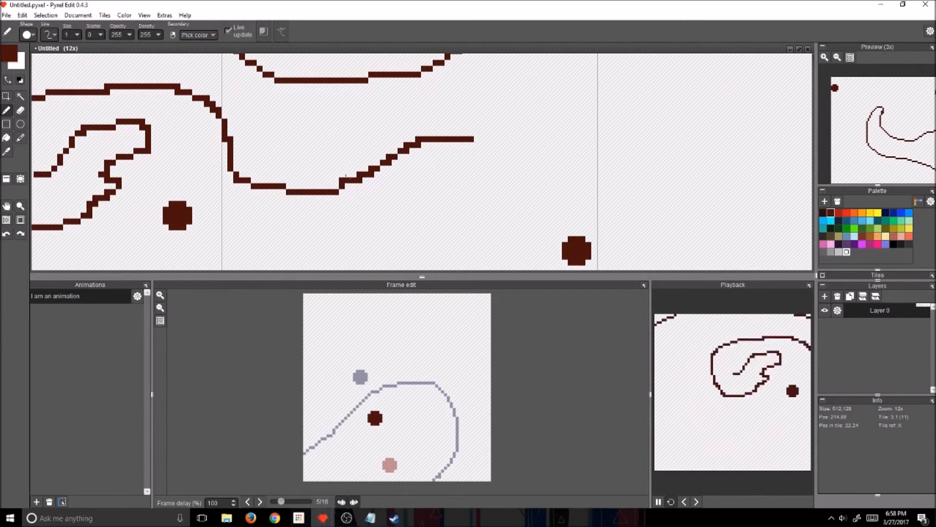
click(281, 32)
mouse_move(307, 181)
mouse_down()
mouse_move(373, 138)
mouse_move(414, 126)
mouse_move(429, 103)
mouse_move(370, 118)
mouse_move(322, 145)
mouse_move(281, 148)
mouse_move(297, 122)
mouse_move(322, 114)
mouse_move(275, 102)
mouse_move(452, 80)
mouse_move(438, 124)
mouse_move(342, 171)
mouse_move(319, 168)
mouse_up()
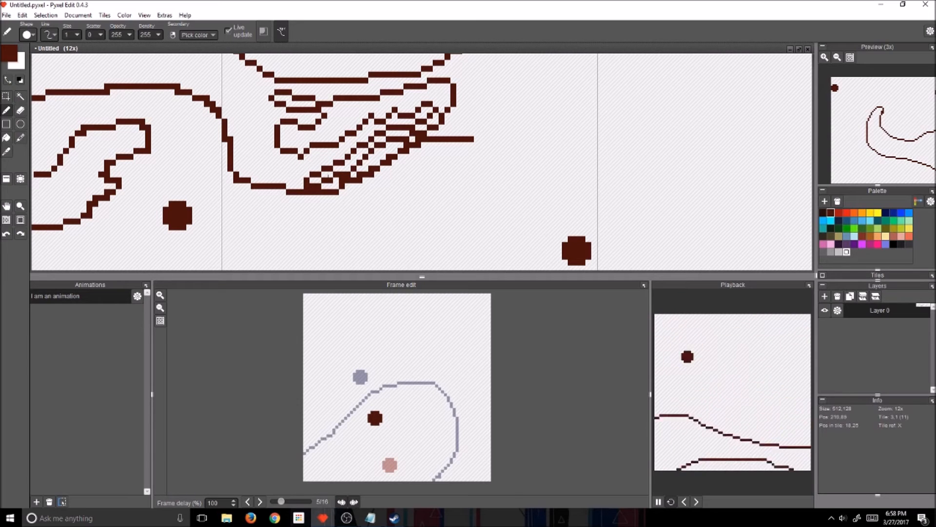
Undo all the test scribbles so only the dots remain on the canvas
key(ctrl+z)
key(ctrl+z)
key(ctrl+z)
scroll(327, 122, down, 4)
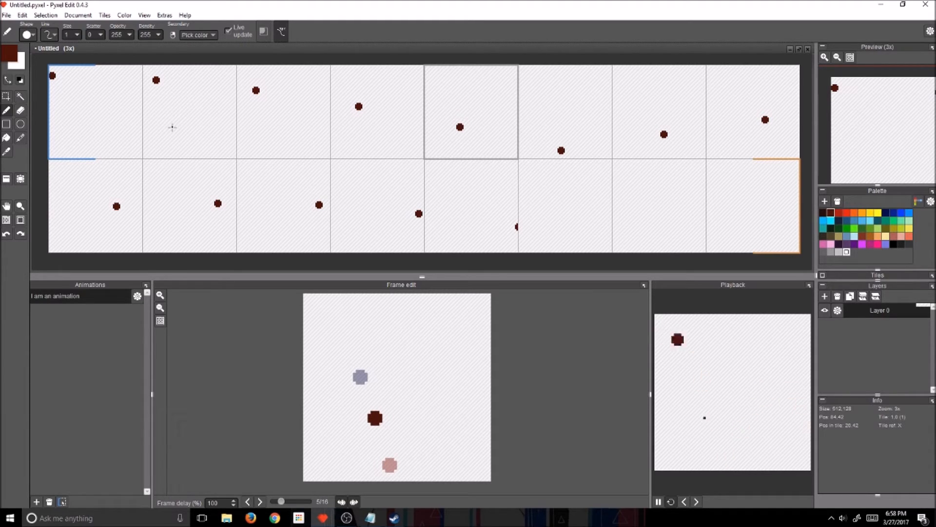
Read the Notepad tips down to the colour palette recommendation, and return to Pyxel Edit
click(380, 517)
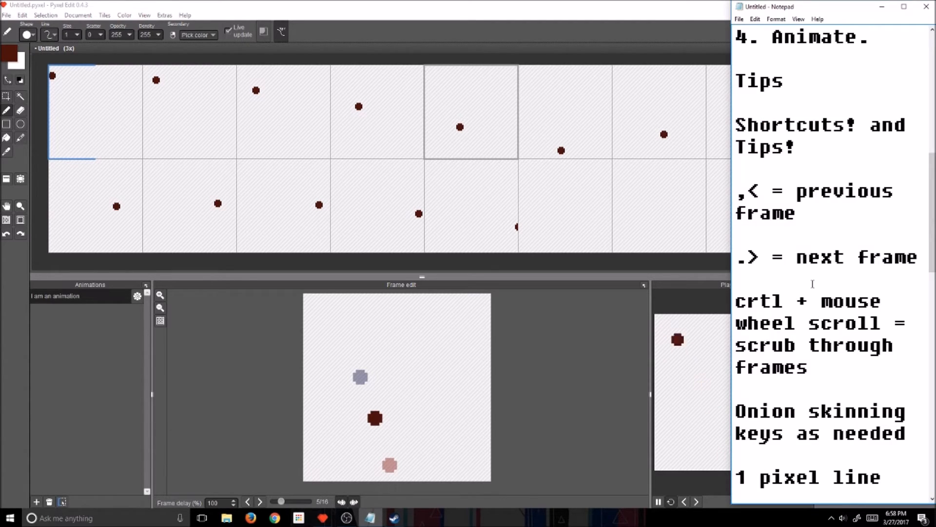
scroll(812, 284, down, 1)
scroll(812, 283, down, 1)
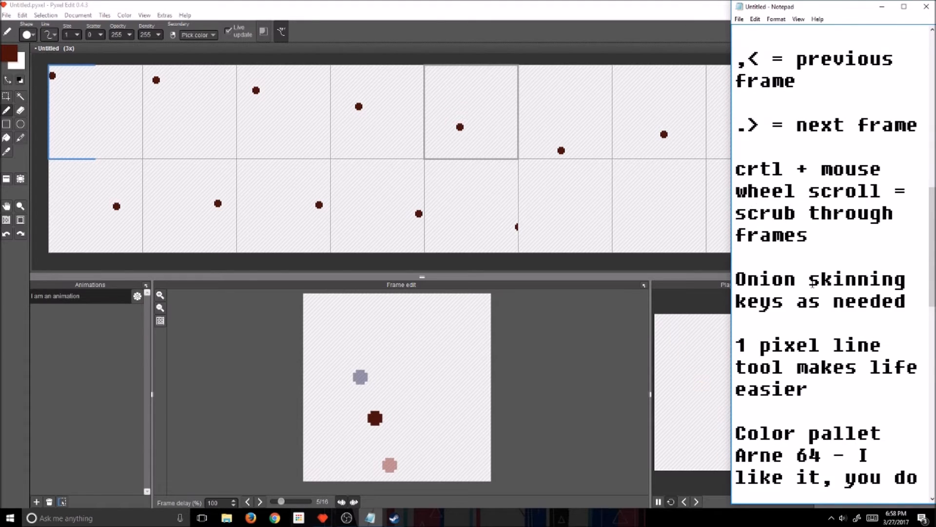
click(551, 4)
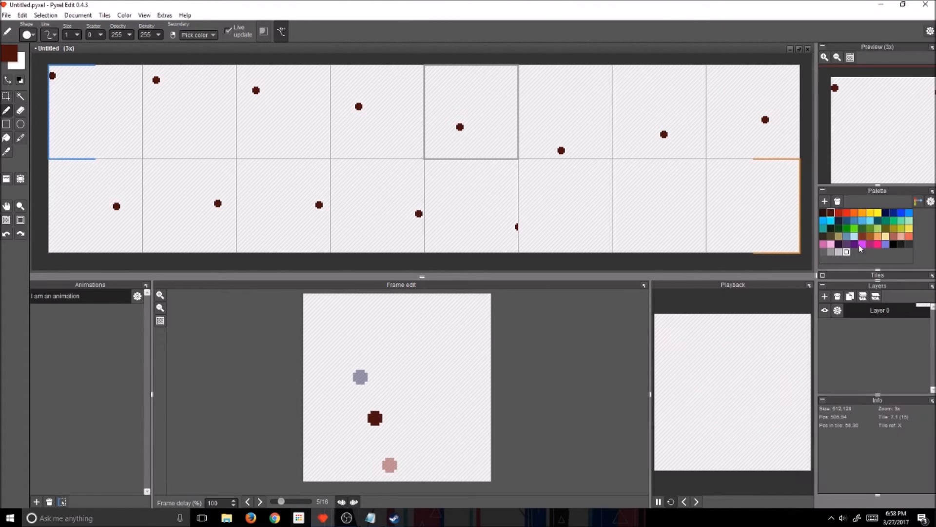
Try the Game Boy colour palette preset and switch back to the Arne 64 preset
click(124, 16)
mouse_move(86, 41)
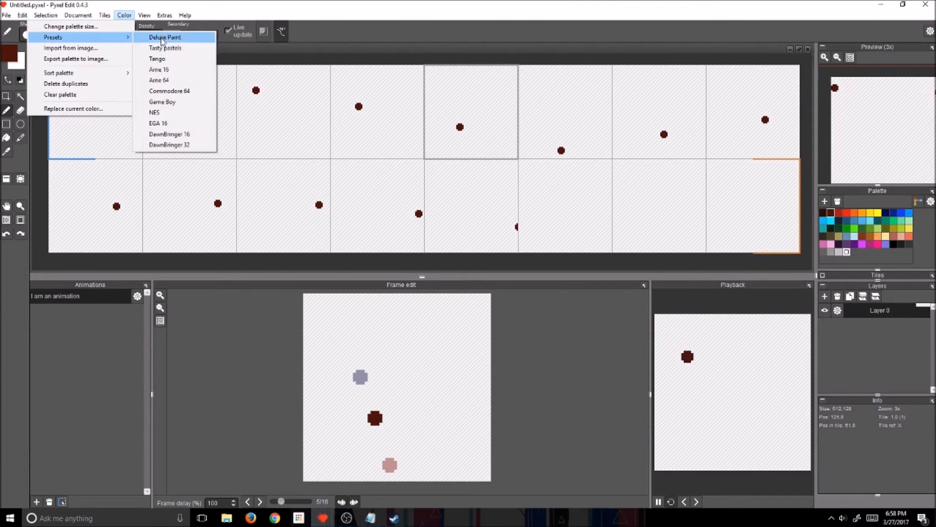
click(180, 107)
click(126, 17)
mouse_move(115, 36)
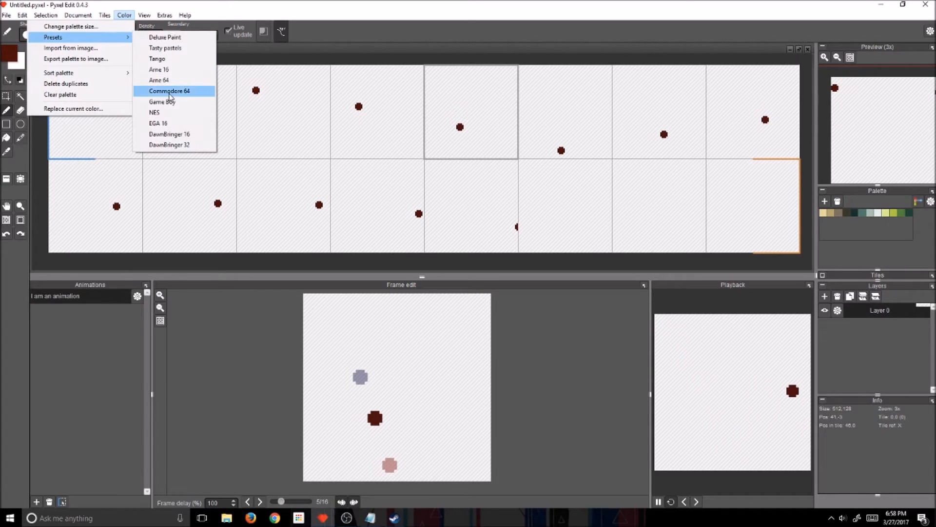
click(174, 81)
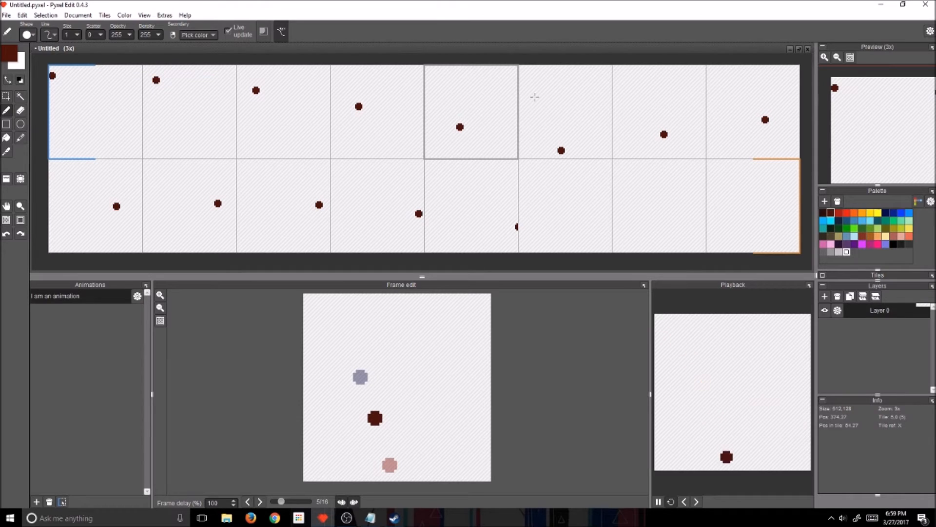
Select the bright red palette colour and try a short pen stroke in frame 1
click(838, 213)
mouse_move(96, 144)
mouse_down()
mouse_move(150, 146)
mouse_move(95, 146)
mouse_up()
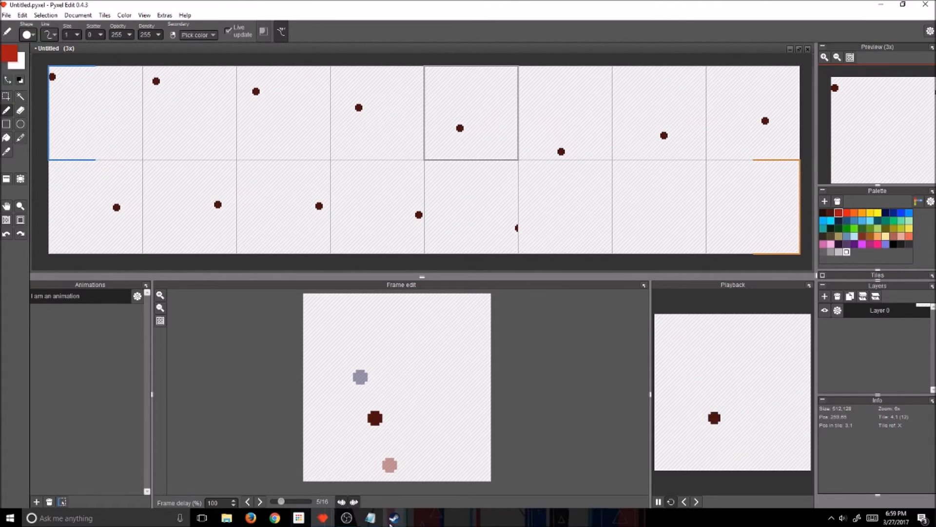
Read the Notepad tips that follow the colour palette note, and return to Pyxel Edit
click(370, 518)
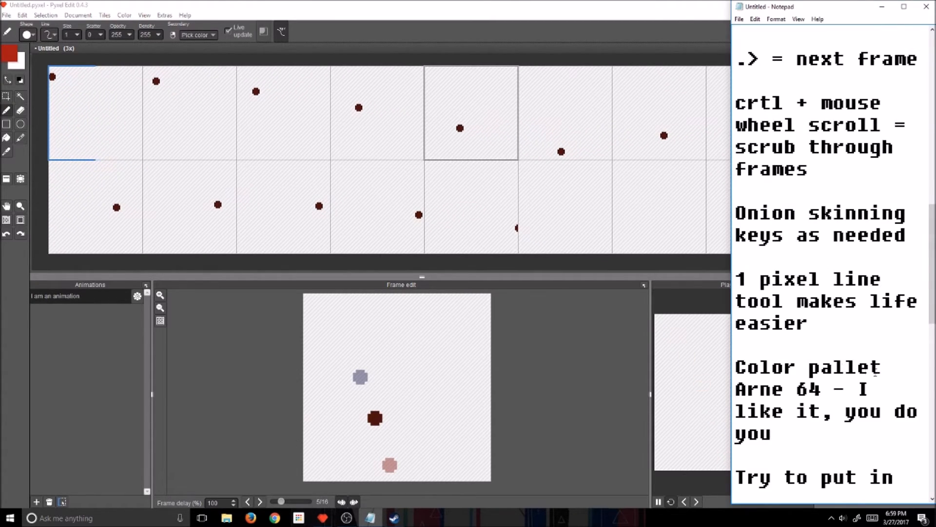
scroll(875, 373, down, 2)
scroll(858, 366, up, 1)
scroll(858, 366, down, 1)
scroll(858, 366, up, 1)
click(262, 3)
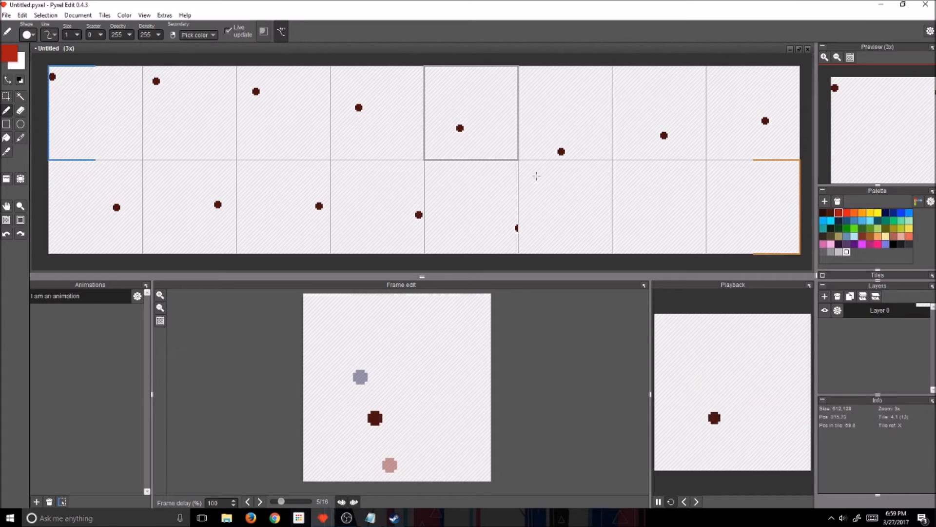
Set the pen to bright red at size 10 and stamp a dot at the top centre of frame 1
right_click(157, 81)
click(839, 214)
scroll(83, 103, up, 9)
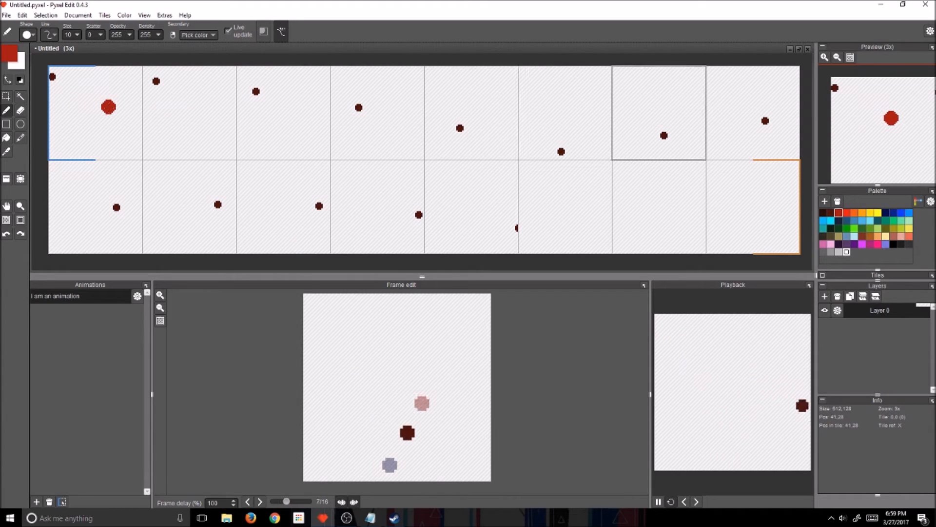
key(Left)
key(Left)
key(Left)
key(Left)
key(Left)
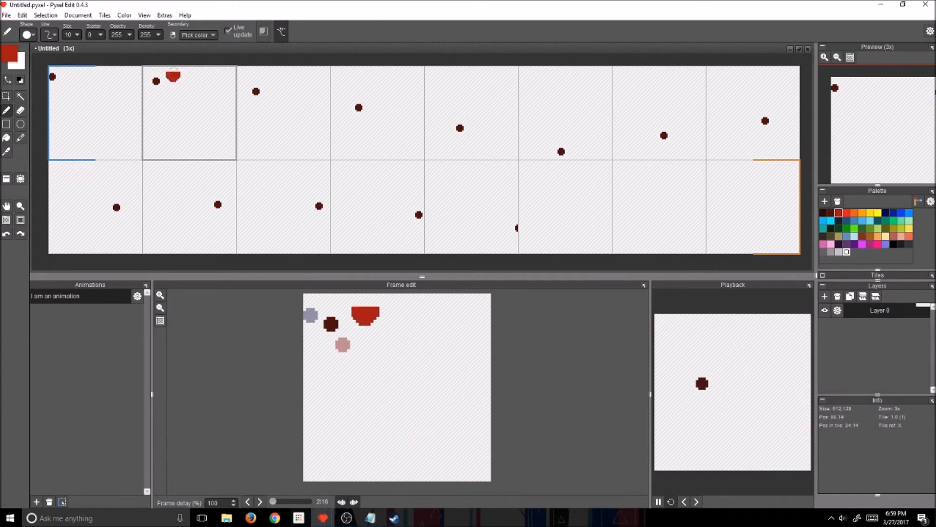
key(Left)
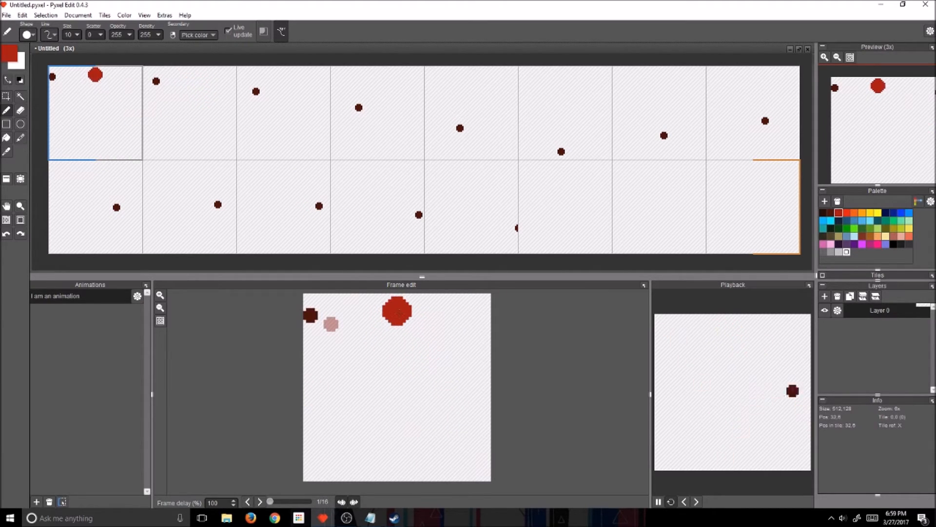
Stamp the size 10 red dot in frames 2 to 5, placing it progressively lower with growing spacing
key(Right)
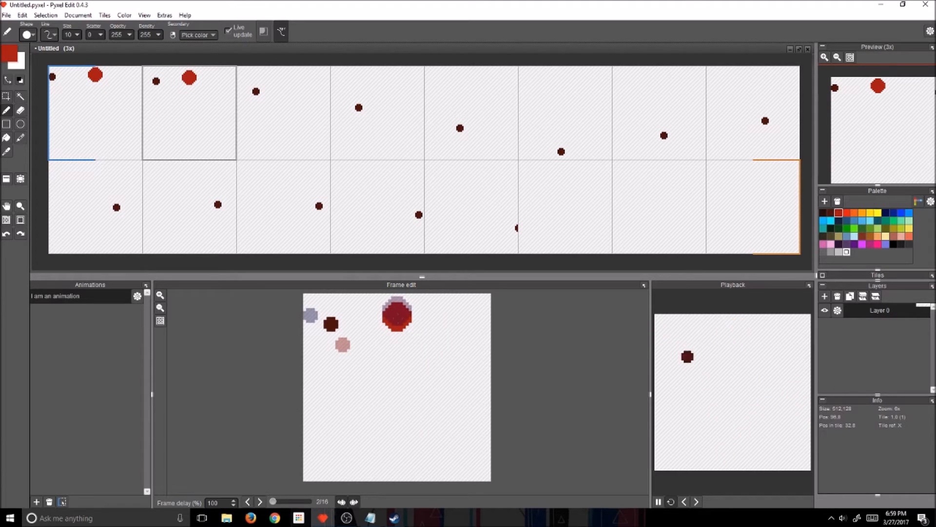
click(397, 317)
key(Right)
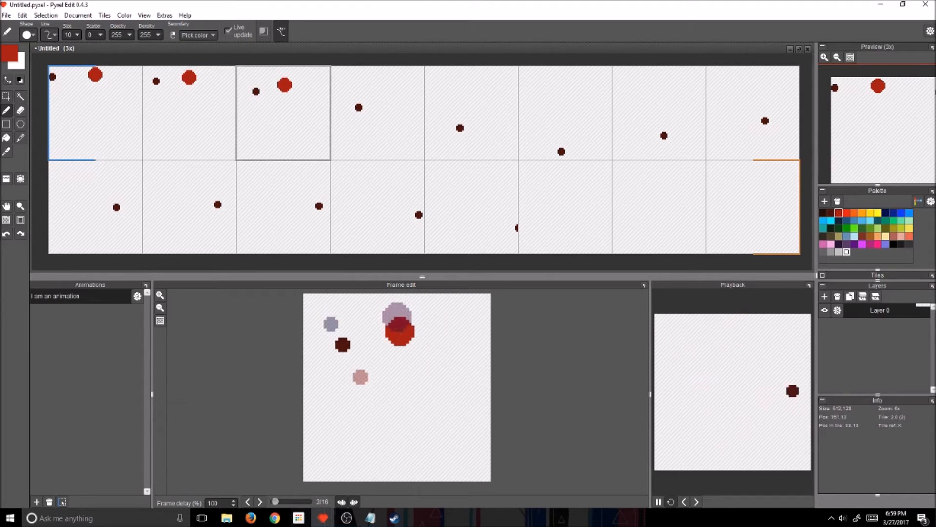
click(397, 331)
key(Right)
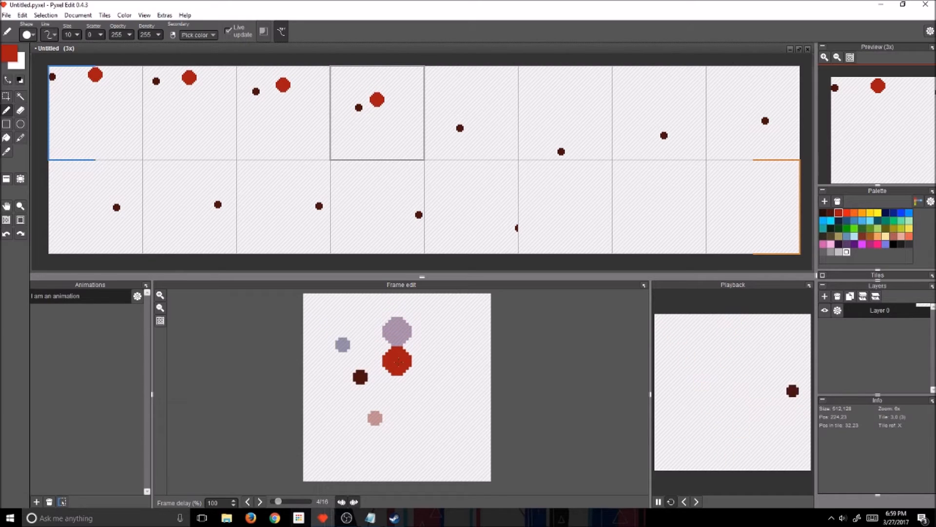
key(Right)
click(394, 393)
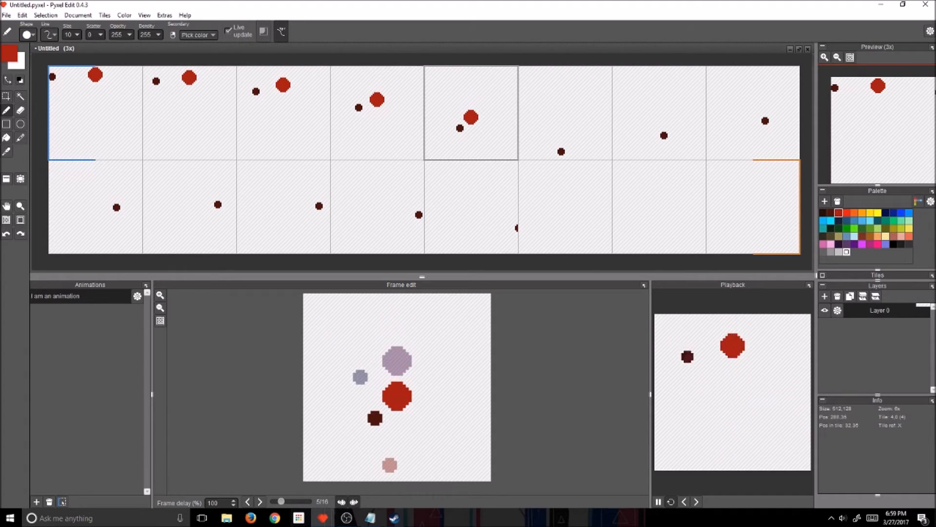
Stamp the falling red dot in frames 6 and 7, ending just above the bottom edge in frame 7
key(Right)
click(394, 431)
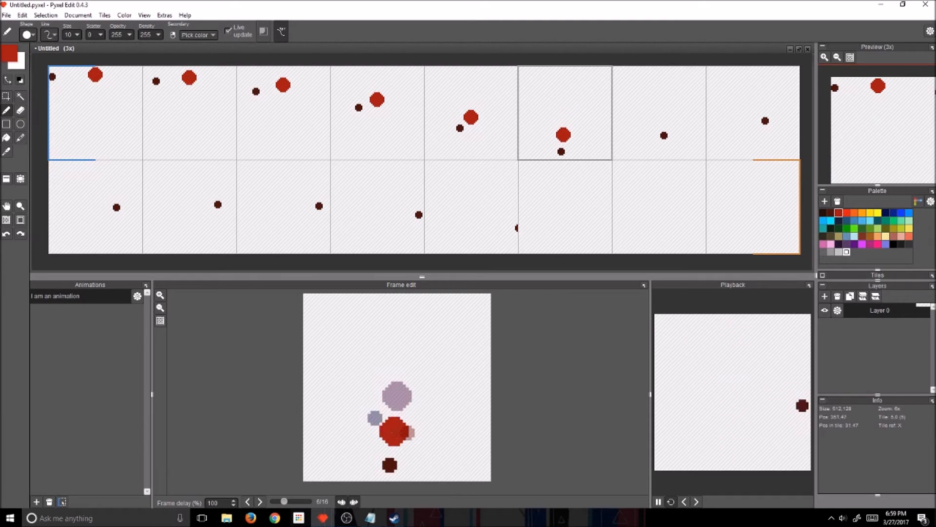
key(Right)
click(397, 451)
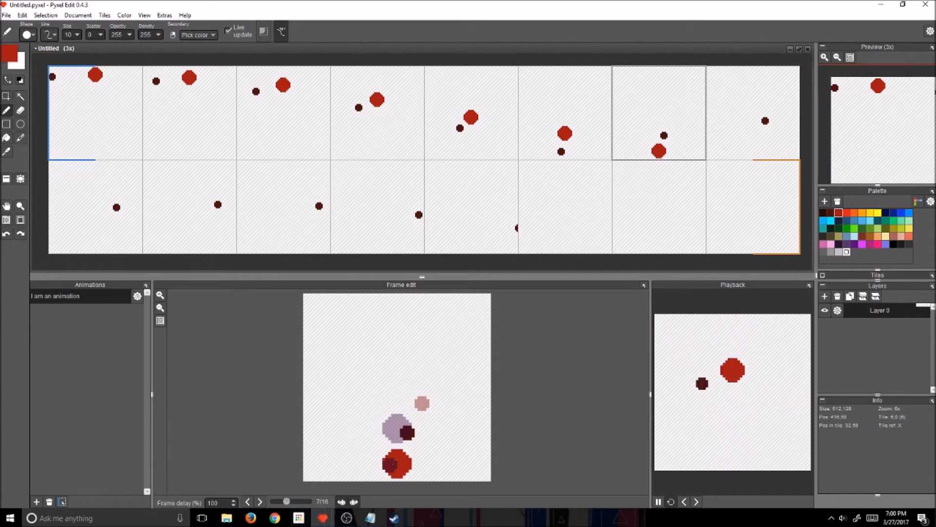
click(398, 467)
In frame 8, draw a flattened red dot on the bottom edge with pen size 7, and raise the size to 8
key(Right)
key(7)
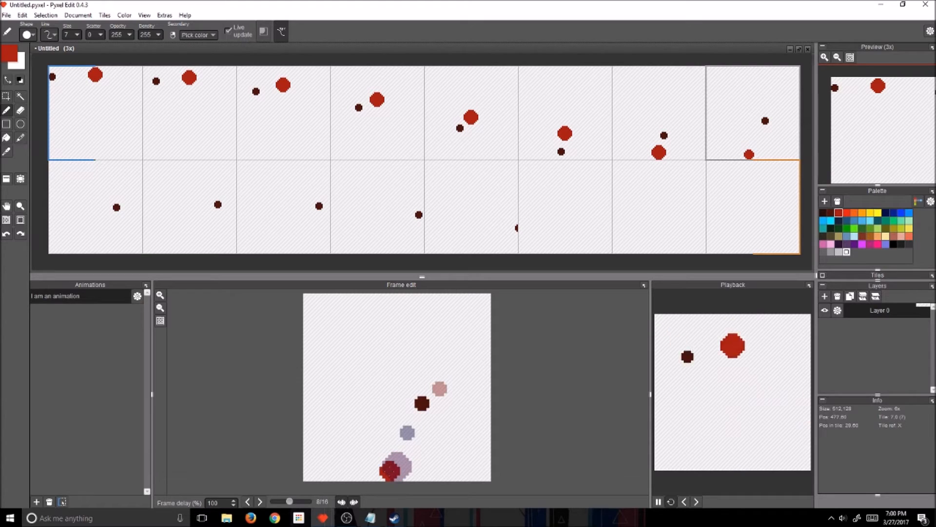
drag(389, 470, 404, 470)
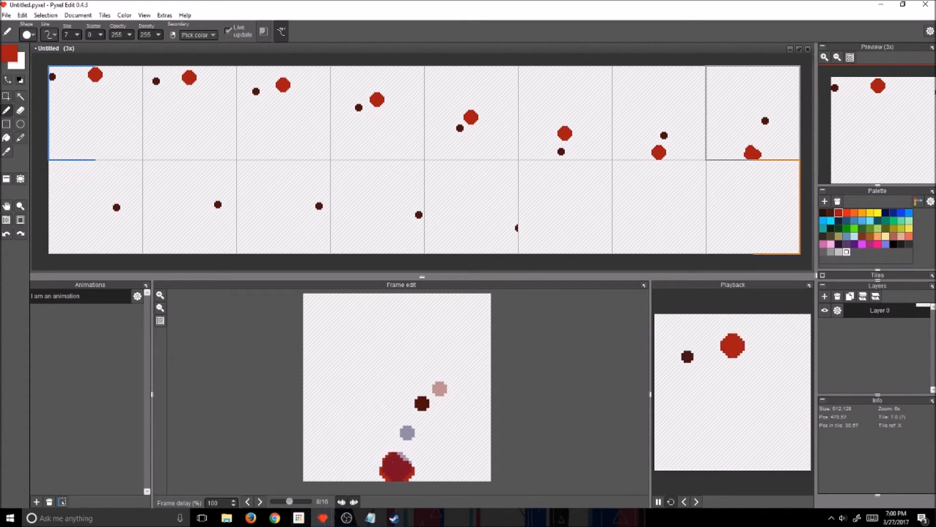
key(plus)
Stamp size 8 red dots rising in close steps in frames 9 and 10
key(Right)
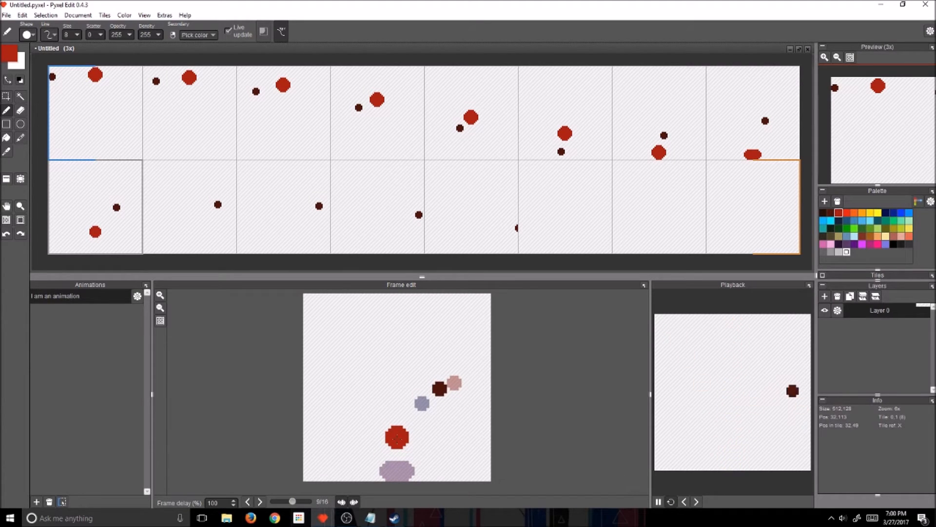
key(Right)
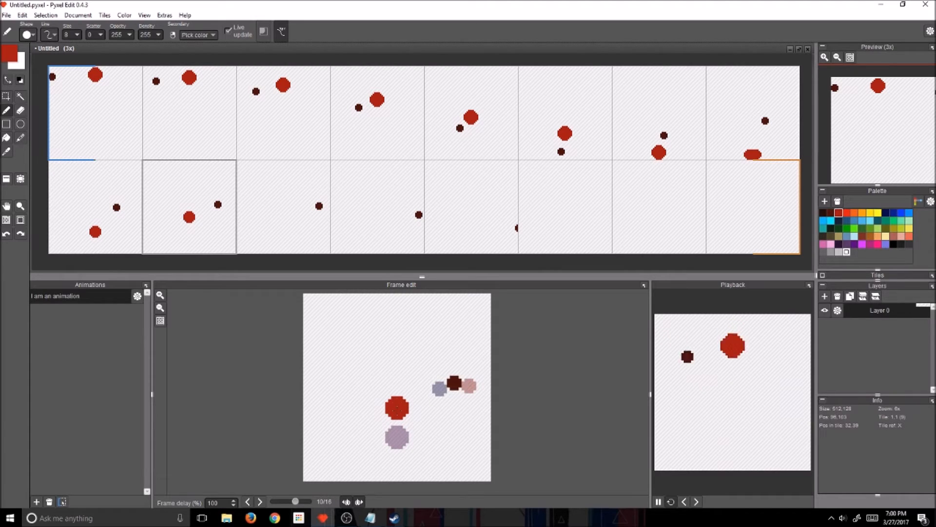
key(Right)
Undo the rebound dots in frames 9 and 10
key(ctrl+z)
key(ctrl+z)
key(ctrl+z)
key(ctrl+z)
key(ctrl+z)
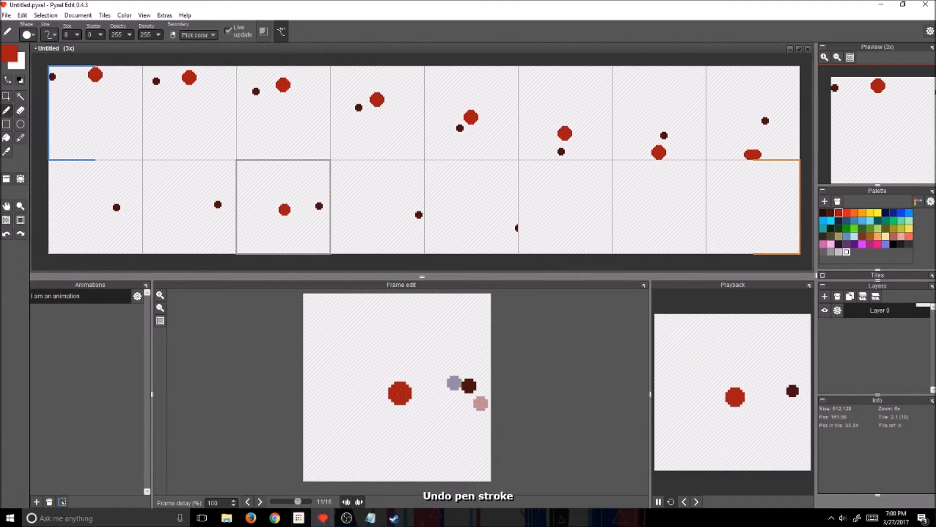
click(401, 454)
Go back to frame 9 and stamp the size 8 red dot well above the flattened dot's ghost
key(Left)
key(Right)
key(Right)
key(Right)
key(Left)
key(Left)
key(Left)
key(Left)
key(Right)
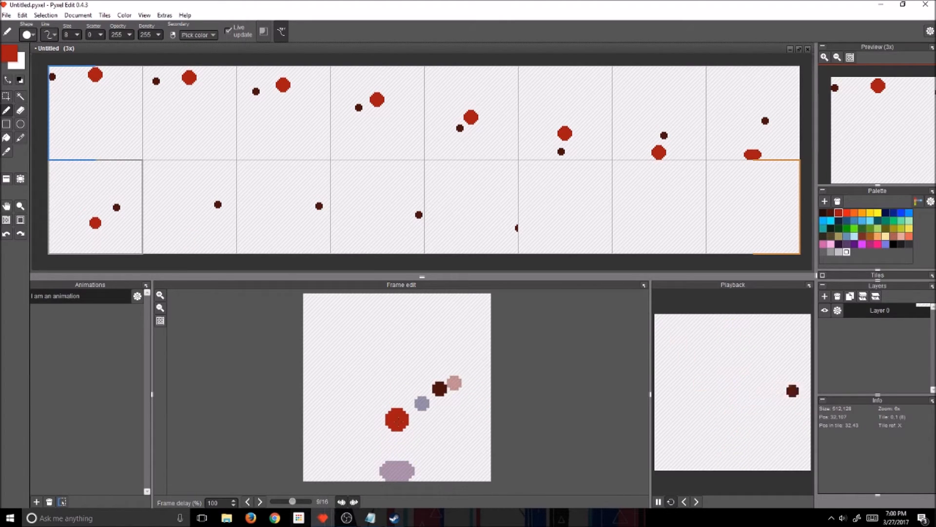
click(398, 420)
Stamp the rising red dot in frames 10 to 12, with the spacing shrinking from frame to frame
key(Right)
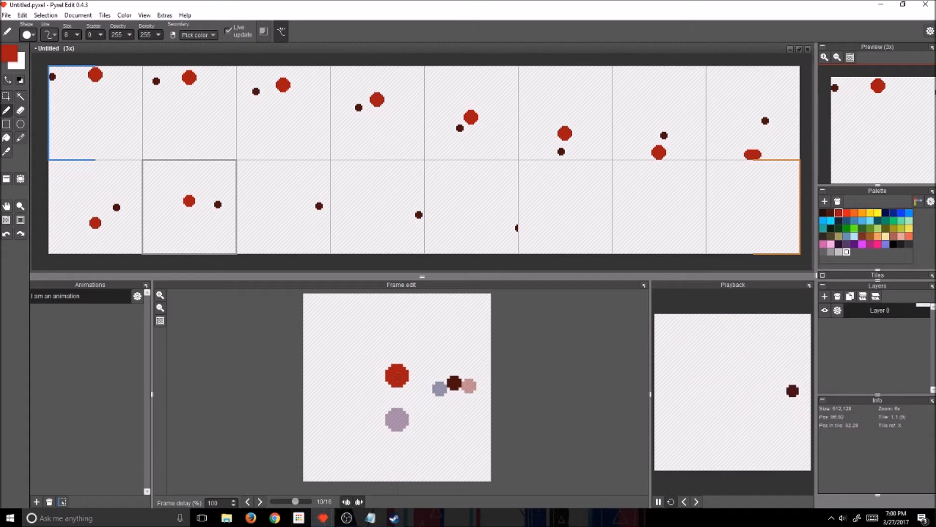
key(Right)
click(397, 349)
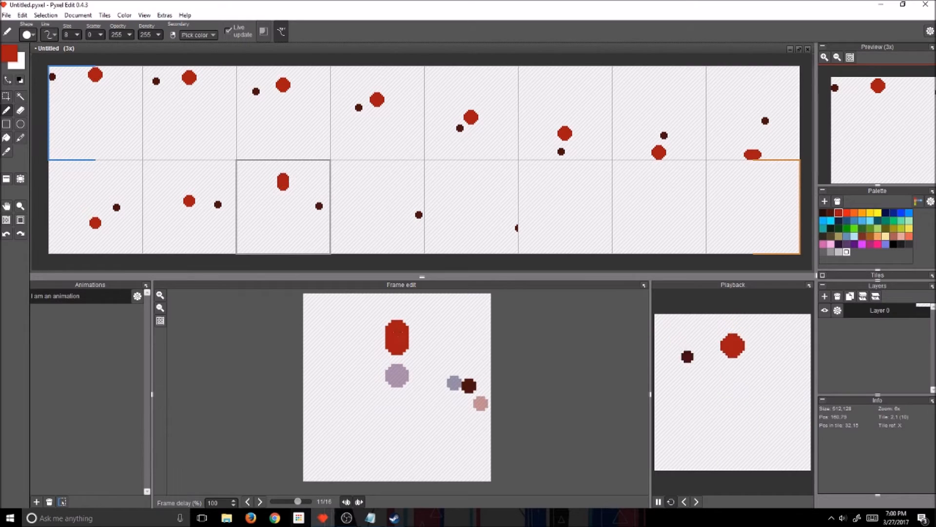
key(Right)
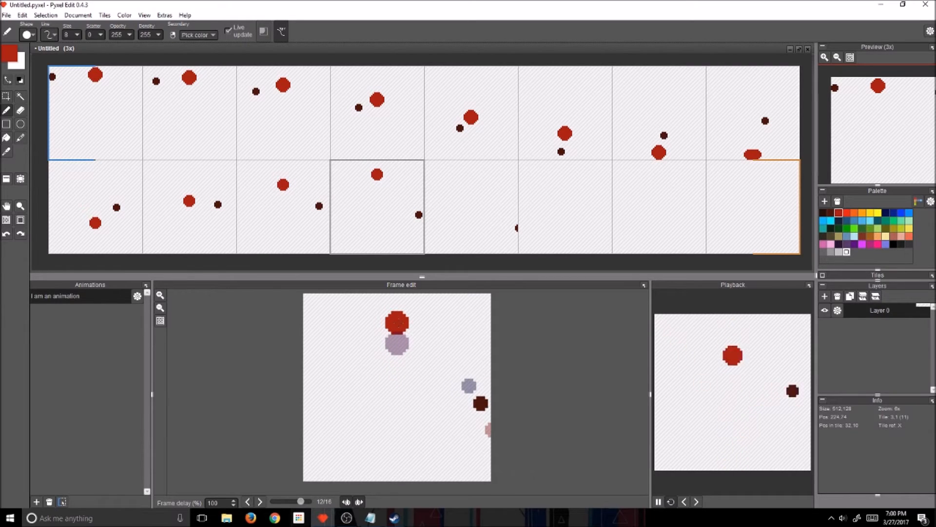
click(397, 322)
Stamp the red dot near the top edge in frames 13 to 16, peaking in frame 14 and sinking slightly after it
key(Right)
click(396, 311)
key(Right)
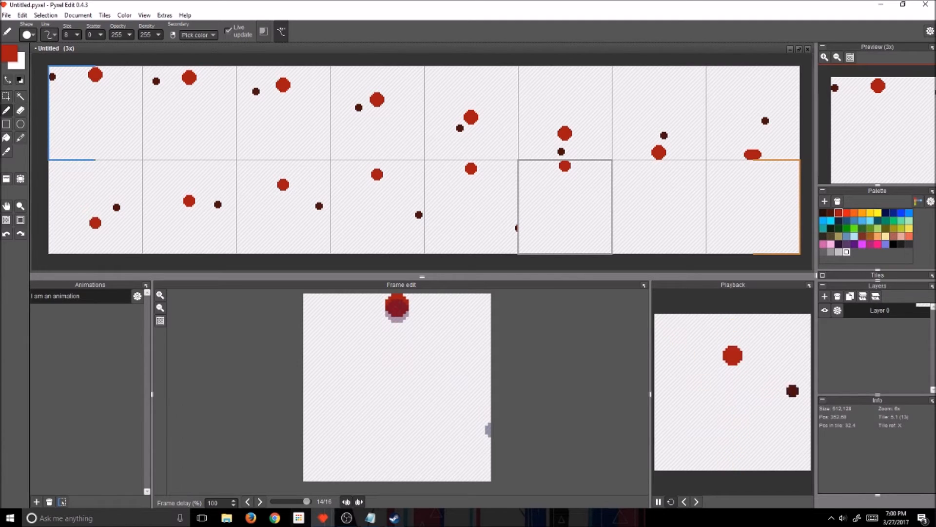
key(Right)
click(398, 305)
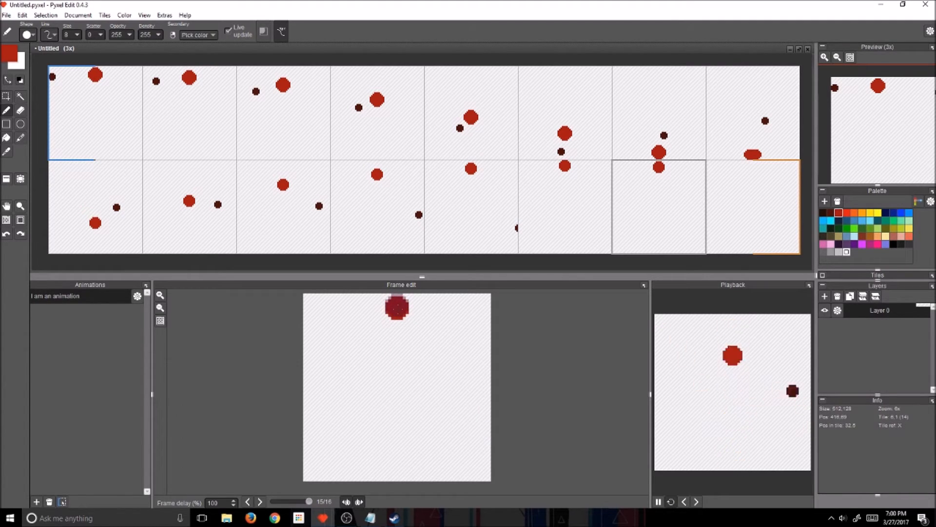
key(Right)
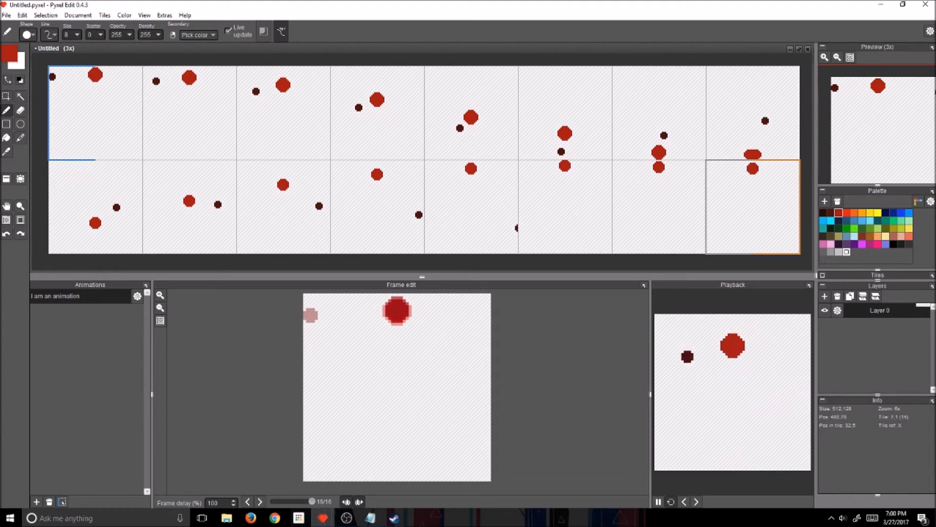
Step through the first and last frames, comparing the red ball's position and size across the loop against the brush
key(Right)
key(Right)
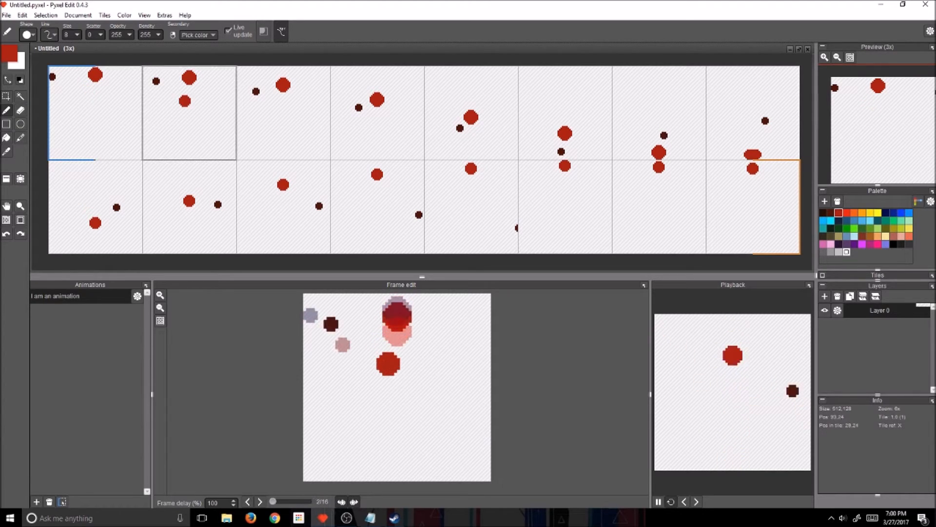
key(Left)
key(Left)
key(Left)
key(Right)
key(Right)
key(Right)
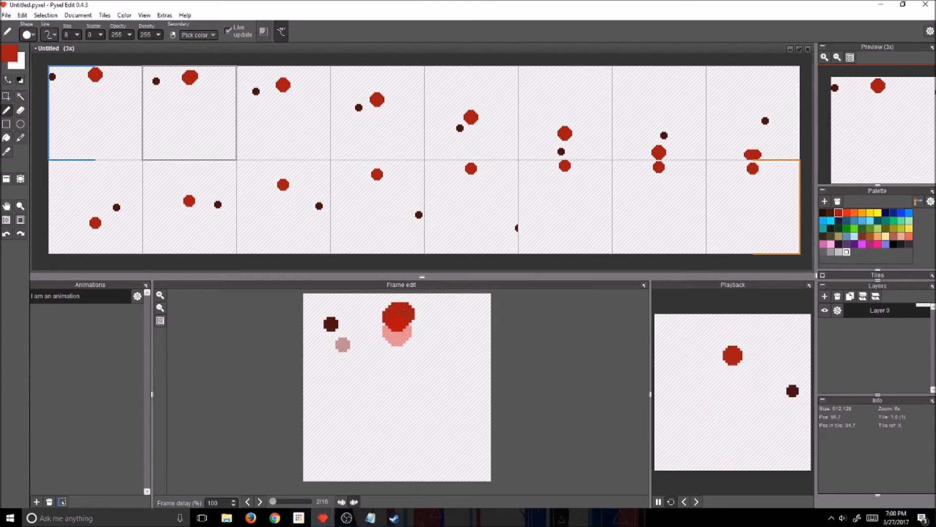
key(plus)
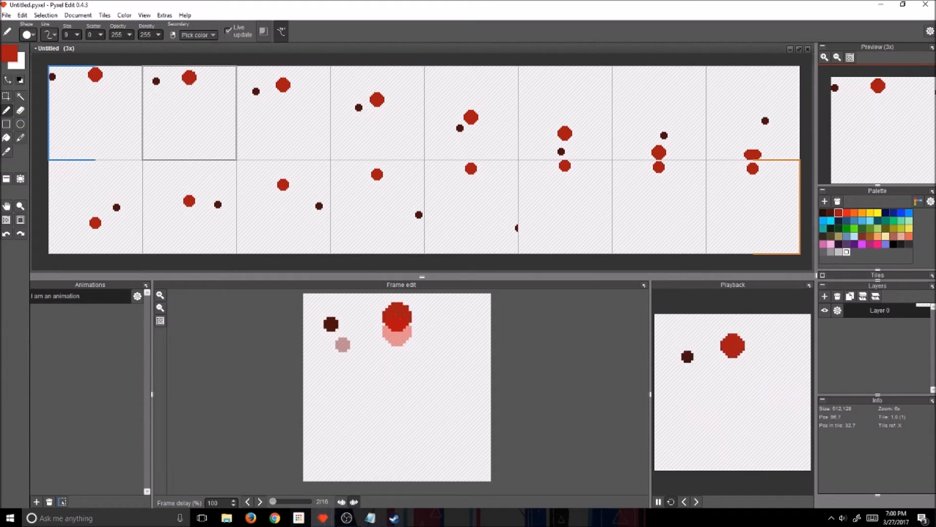
drag(398, 317, 388, 316)
key(plus)
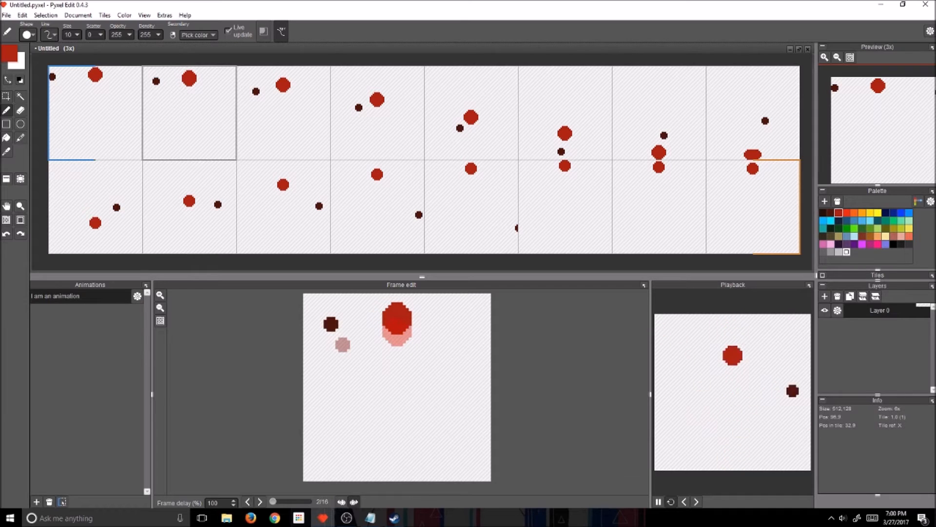
In frame 5, erase slivers from both sides of the red ball to make it a slightly narrow upright oval
key(Right)
key(Right)
key(Right)
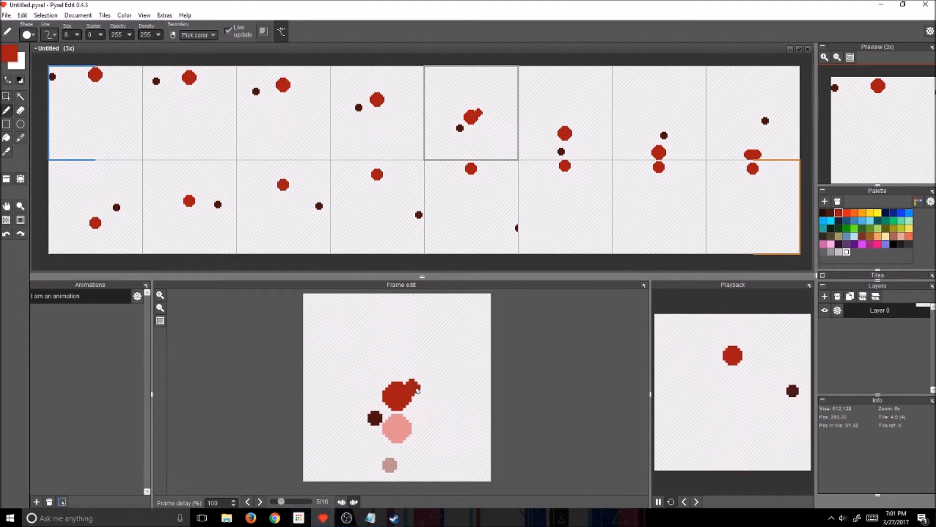
key(e)
drag(415, 388, 421, 406)
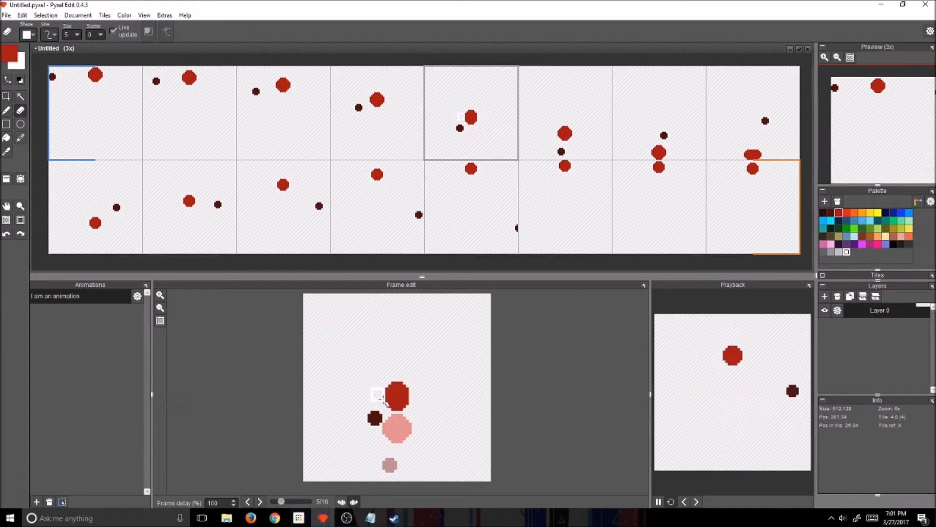
In frame 6, erase more from both sides of the red ball and extend its top into a tall, narrow pill
key(period)
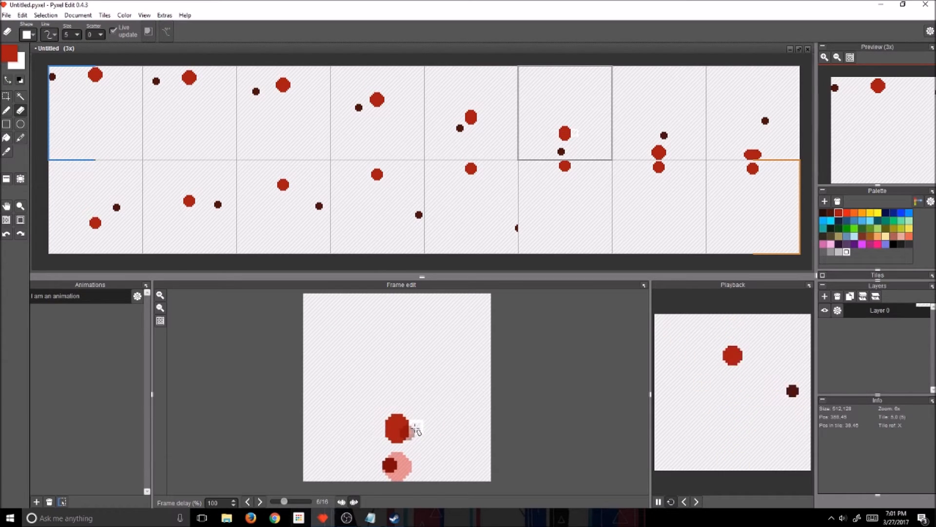
drag(413, 437, 380, 442)
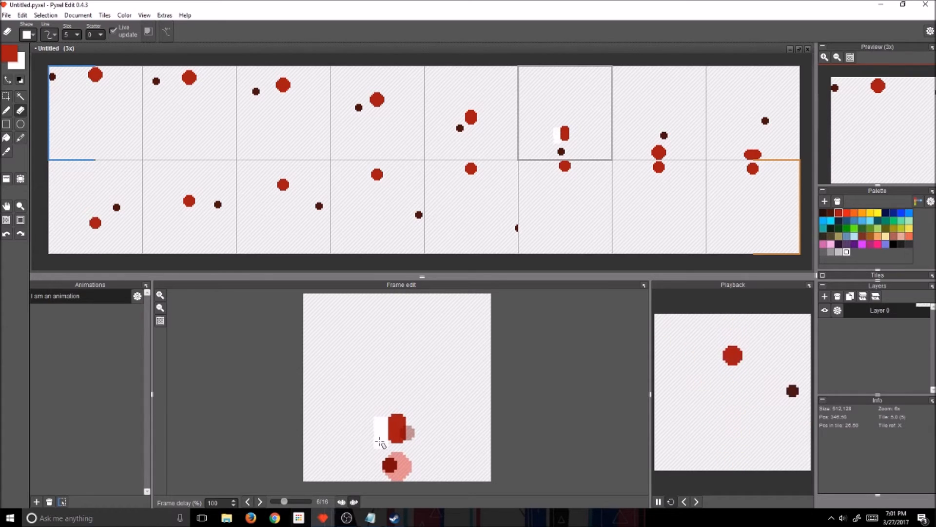
key(b)
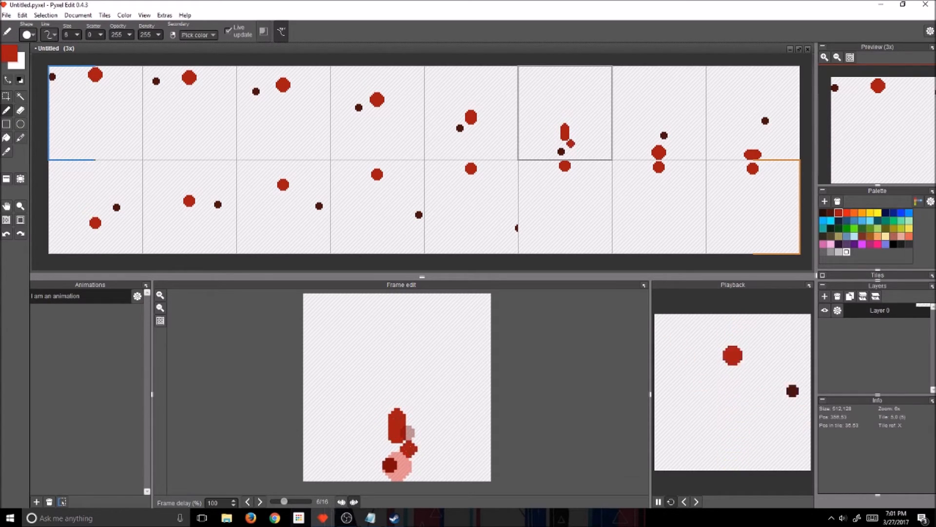
Flip between frames 6, 7 and 8 to examine how the ball meets the floor
key(Right)
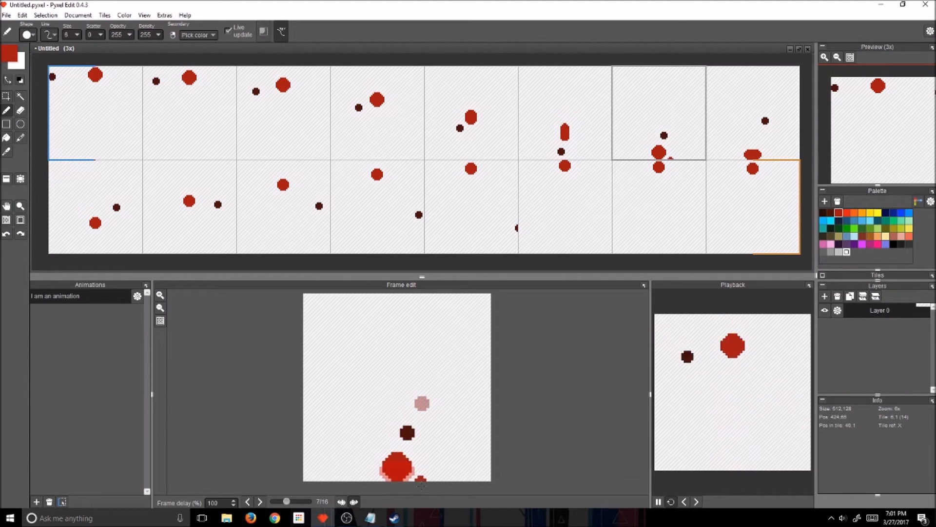
key(Left)
key(Right)
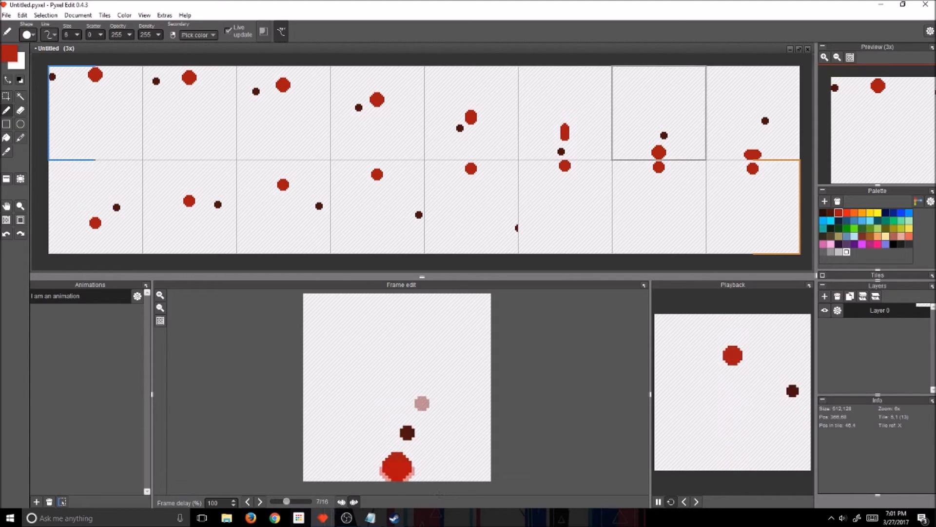
key(Right)
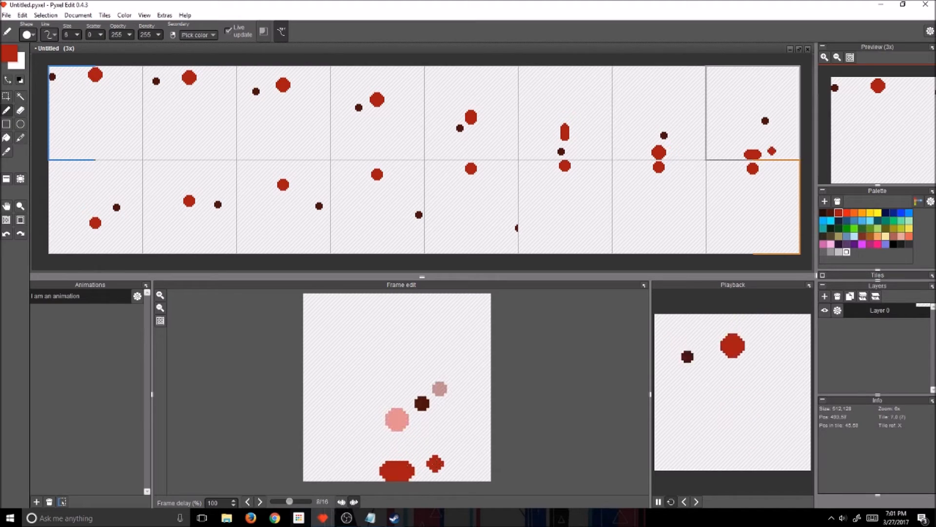
key(Left)
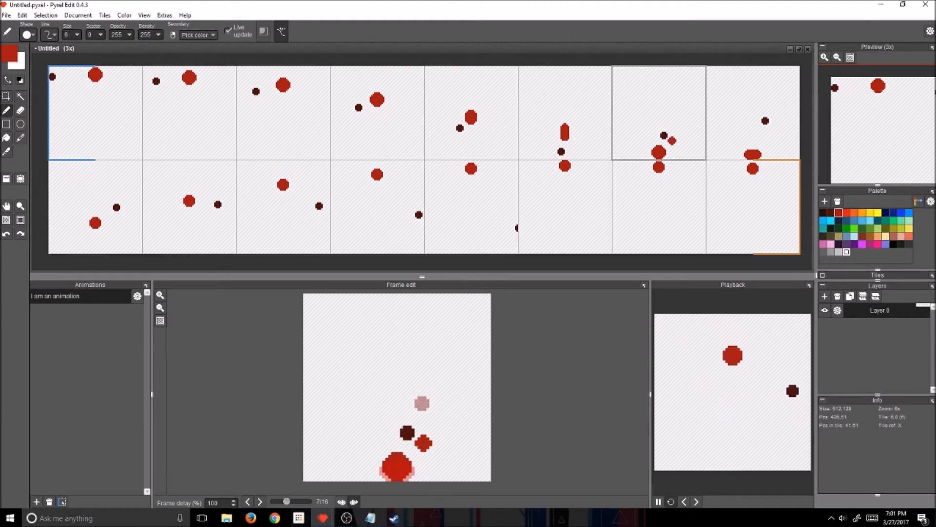
key(Right)
key(Left)
key(Left)
key(Right)
key(Right)
In frame 7, widen the red ball's base along the floor and erase its upper part to leave a flat, squashed shape
key(Left)
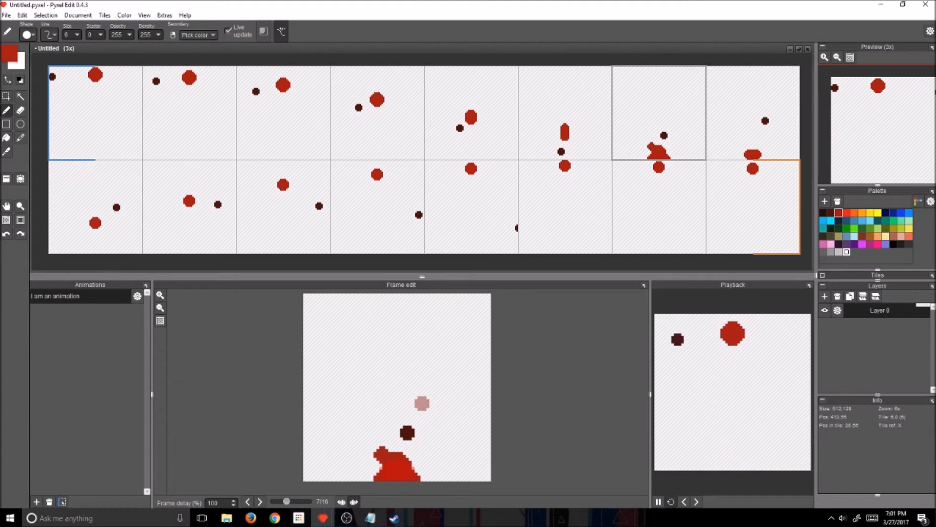
key(e)
drag(375, 461, 418, 464)
key(ctrl+z)
key(b)
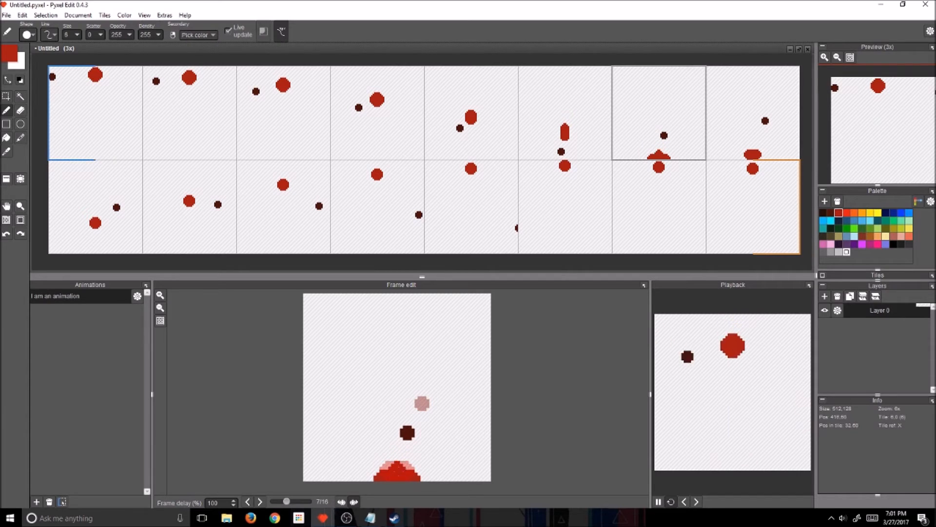
In frame 8, replace the flattened ball with a tall upright shape on the floor and taper its lower corners
key(Right)
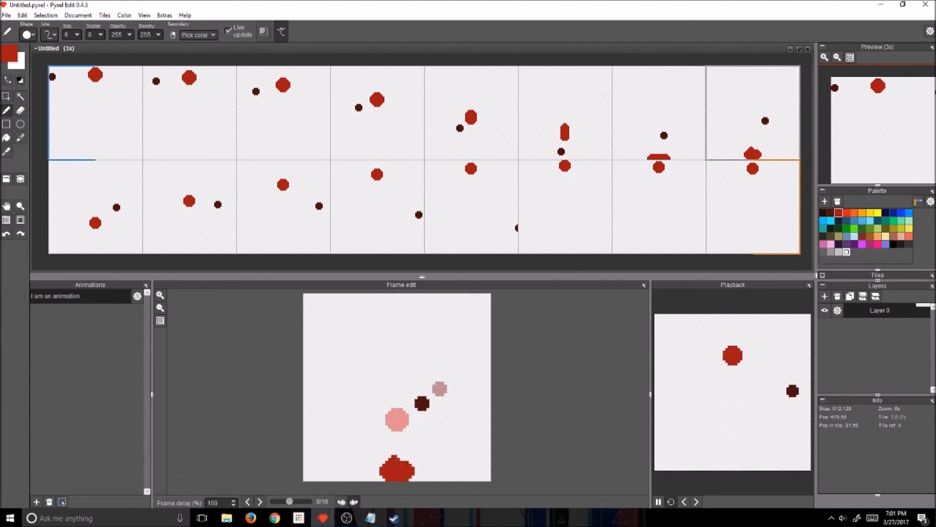
key(e)
mouse_move(412, 458)
mouse_down()
mouse_move(384, 457)
mouse_move(416, 449)
mouse_move(412, 509)
mouse_up()
key(b)
click(398, 471)
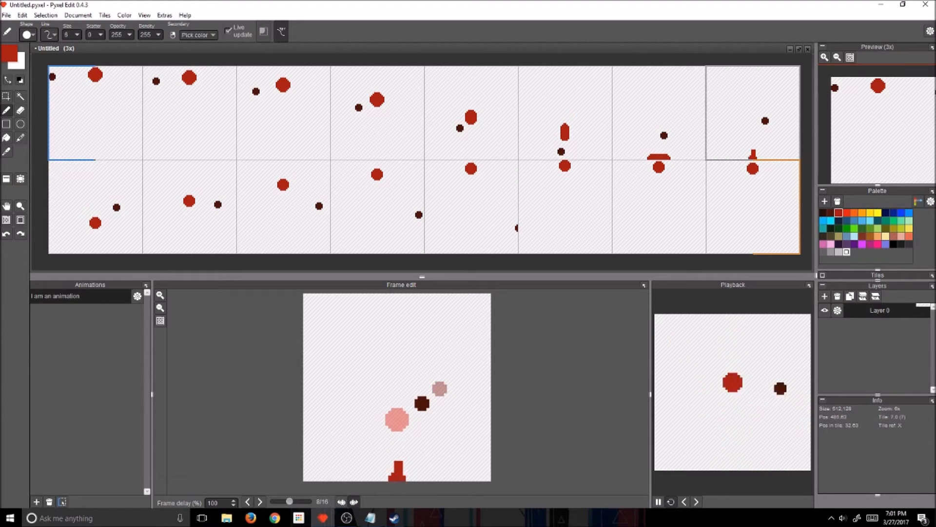
drag(398, 466, 398, 458)
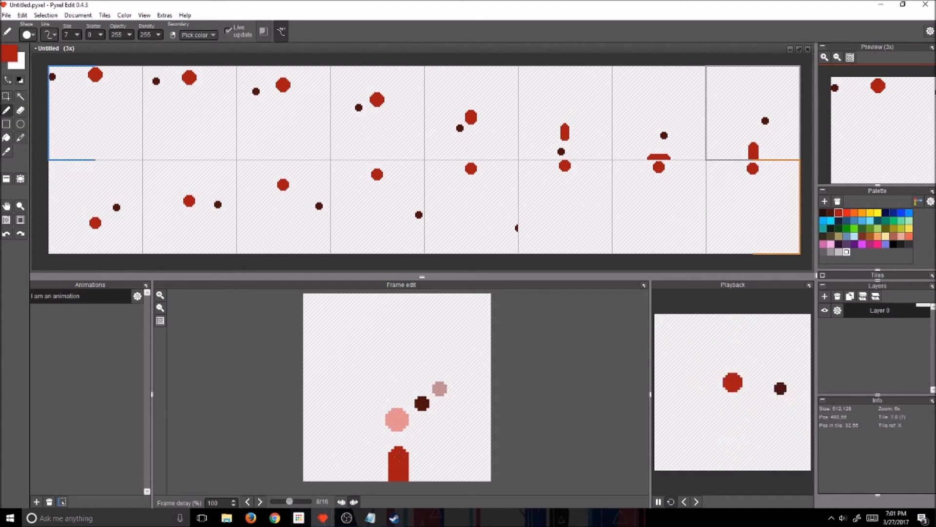
key(e)
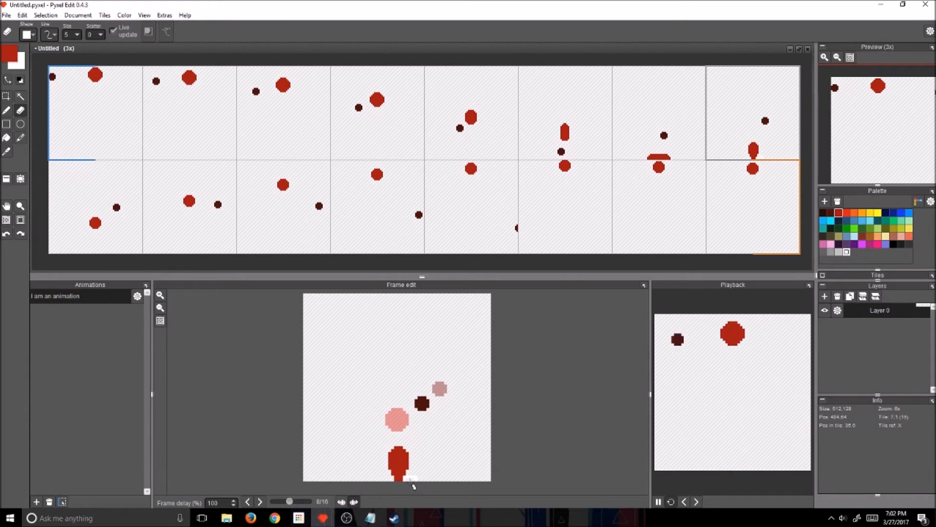
Step back and forth through frames 4 to 8 to review the ball's stretch and squash shapes
key(Left)
key(Right)
key(Left)
key(Left)
key(Left)
key(Left)
key(Right)
key(Right)
key(Right)
key(Left)
key(Left)
key(Left)
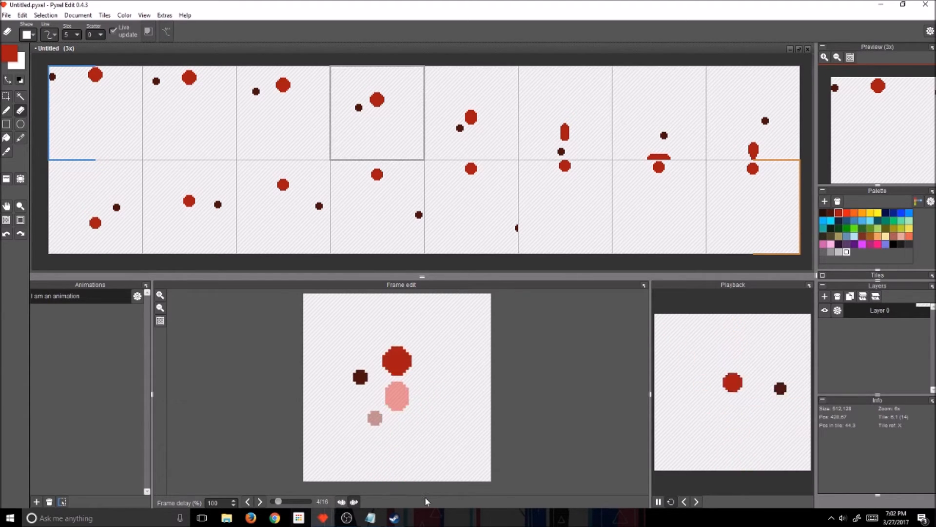
key(Right)
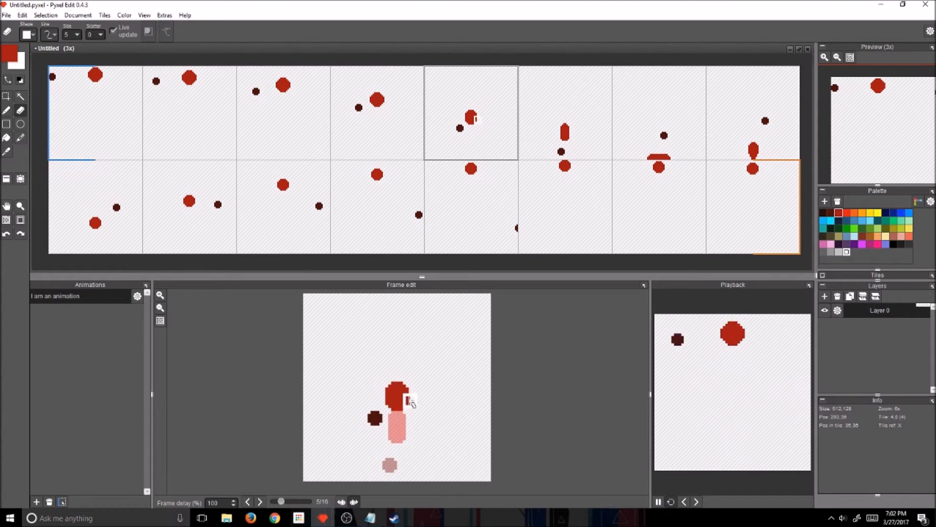
Step forward through the remaining frames to frame 1 and compare its ball with the size 10 brush
key(Right)
key(Right)
key(Right)
key(Right)
key(Right)
key(Right)
key(Right)
key(Right)
key(Right)
key(Right)
key(Right)
key(Right)
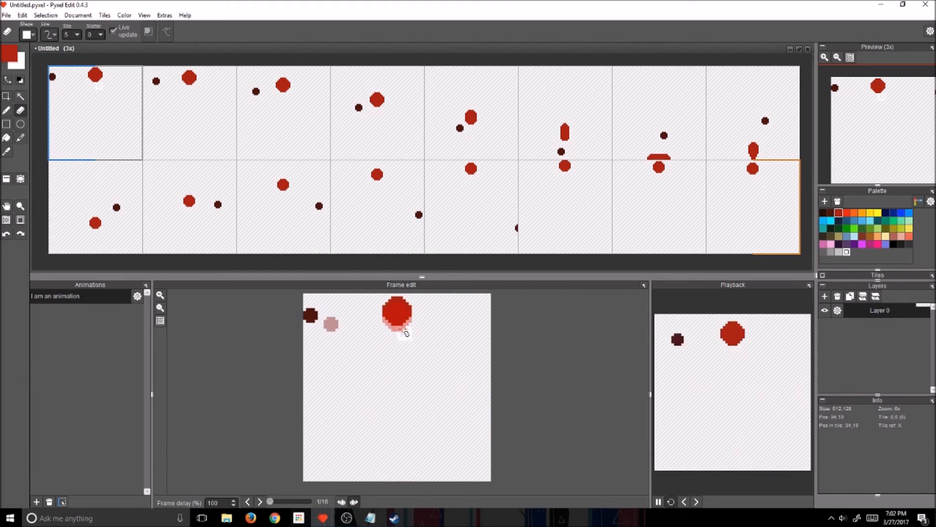
key(b)
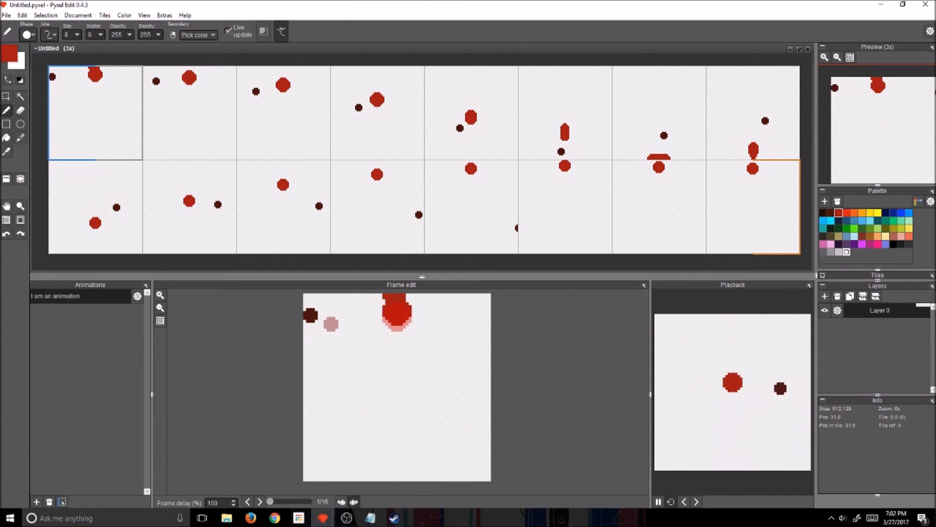
key(])
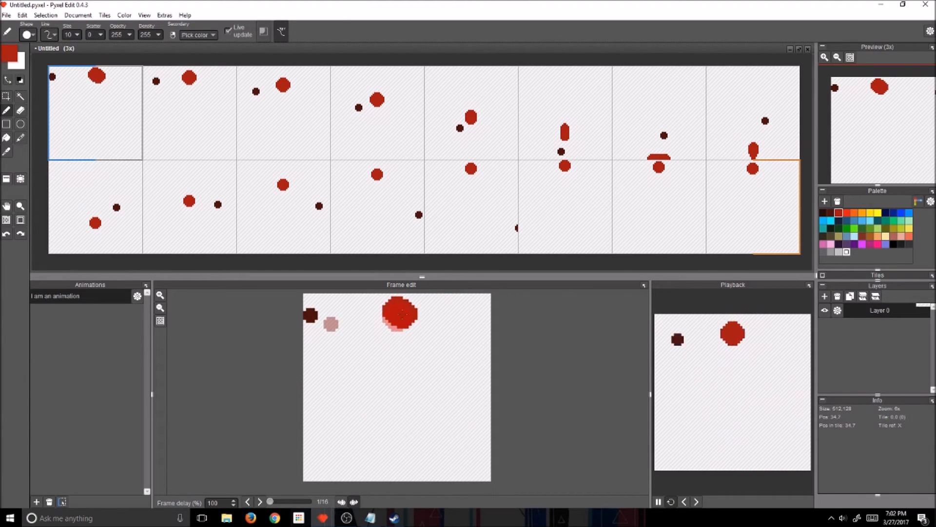
Go to frame 9 and extend the red ball upward into an upright oval with the size 8 brush
key(Right)
key(Right)
key(Right)
key(Right)
key(Right)
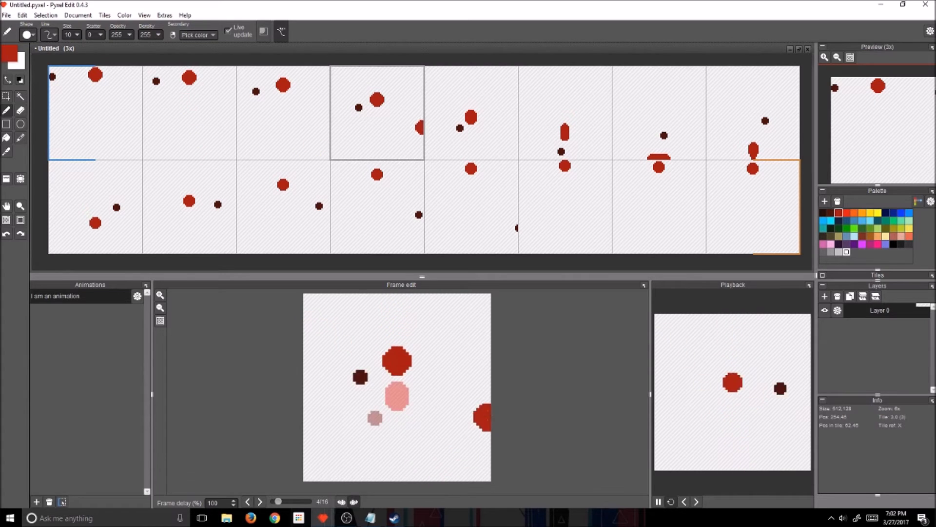
key(Right)
key(Right)
key(Right)
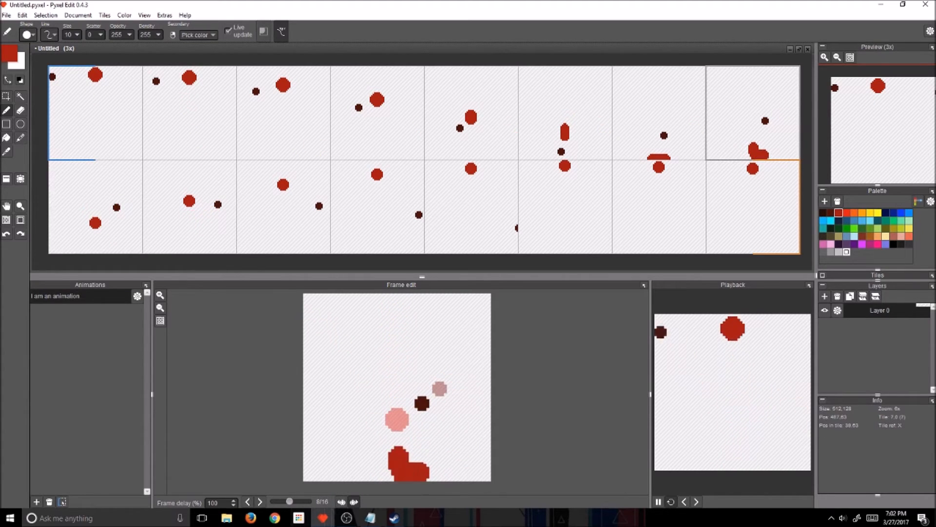
click(403, 444)
key(minus)
key(minus)
key(minus)
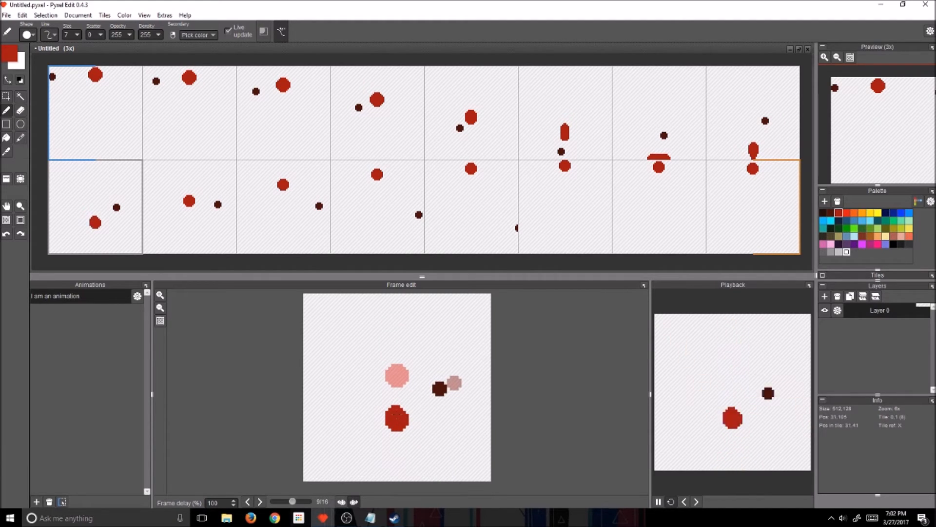
key(plus)
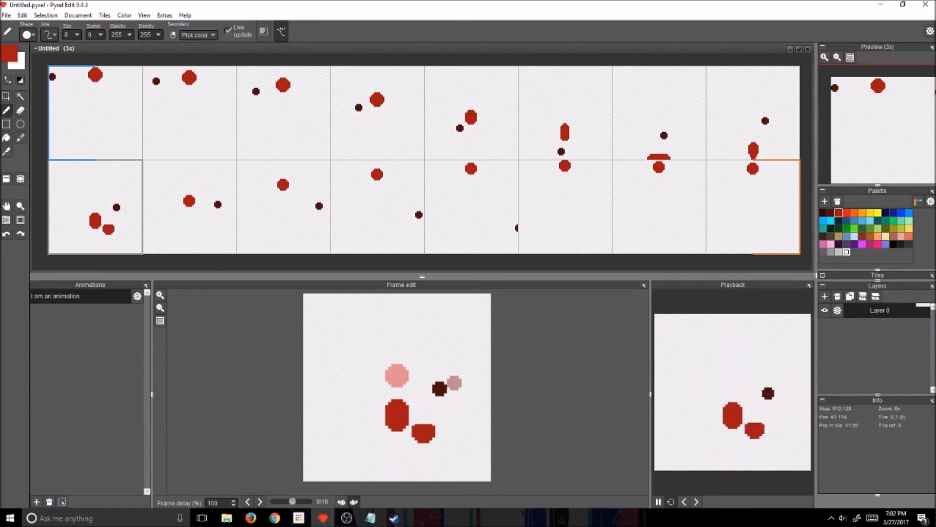
Enlarge the red balls in frames 10 and 11 by stamping over them with the size 10 round brush
key(Right)
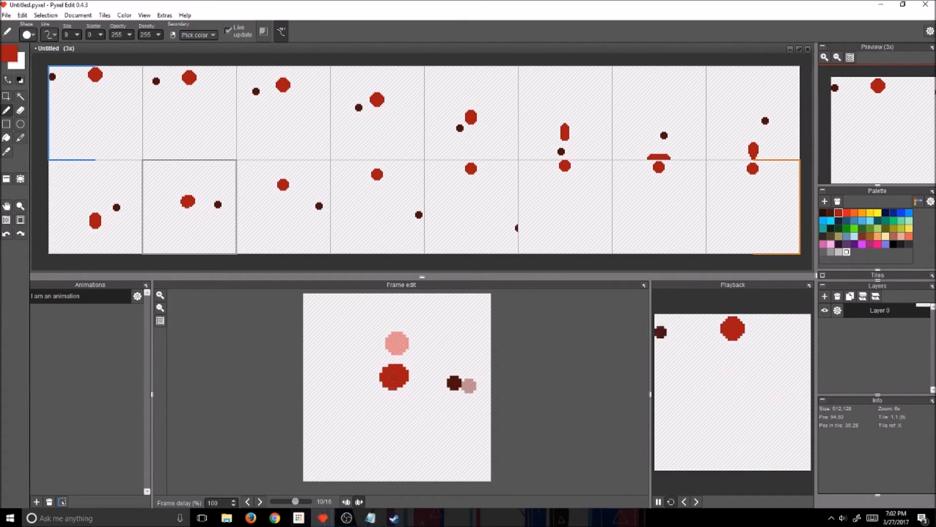
key(plus)
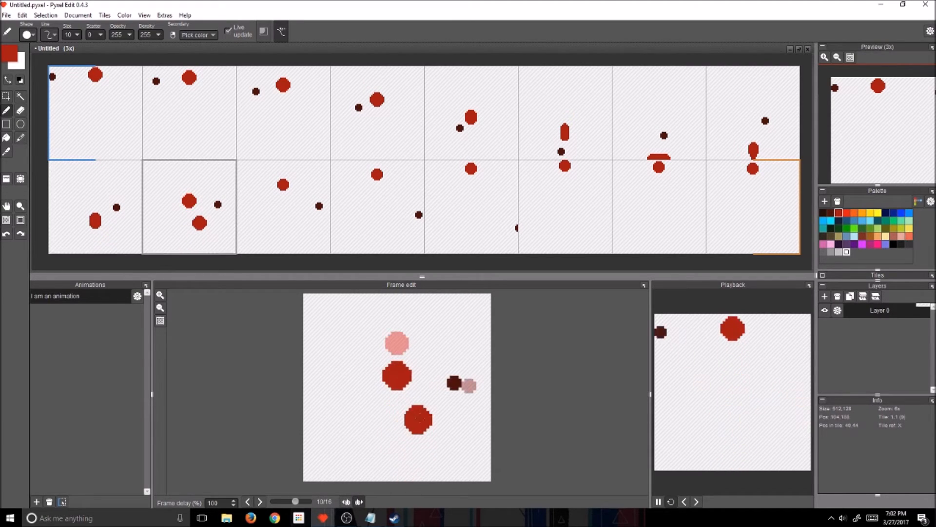
key(Right)
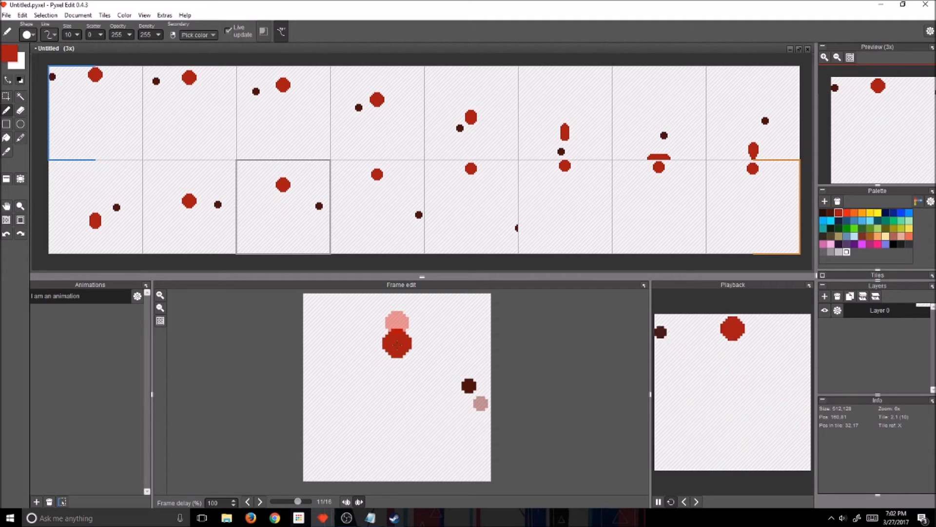
Stamp the size 10 red dot over the smaller balls near the top edge in frames 12 to 14
key(Right)
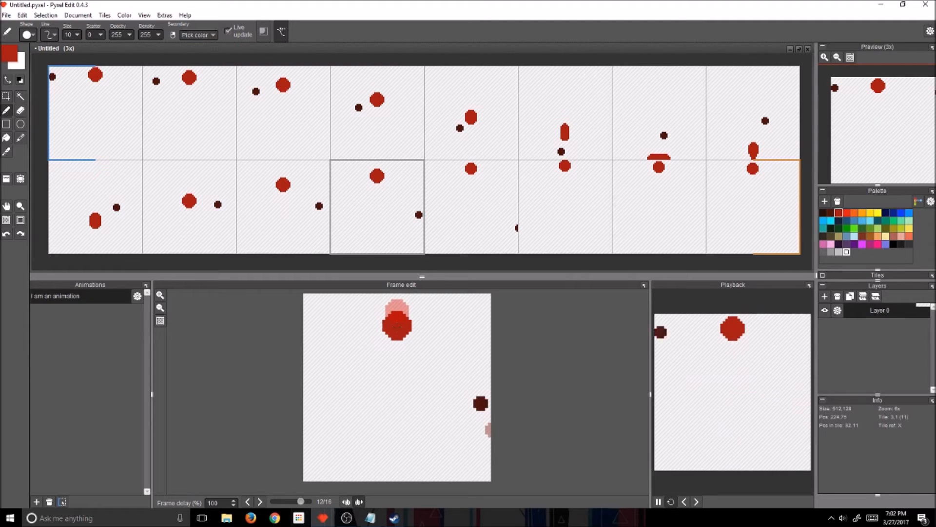
key(Right)
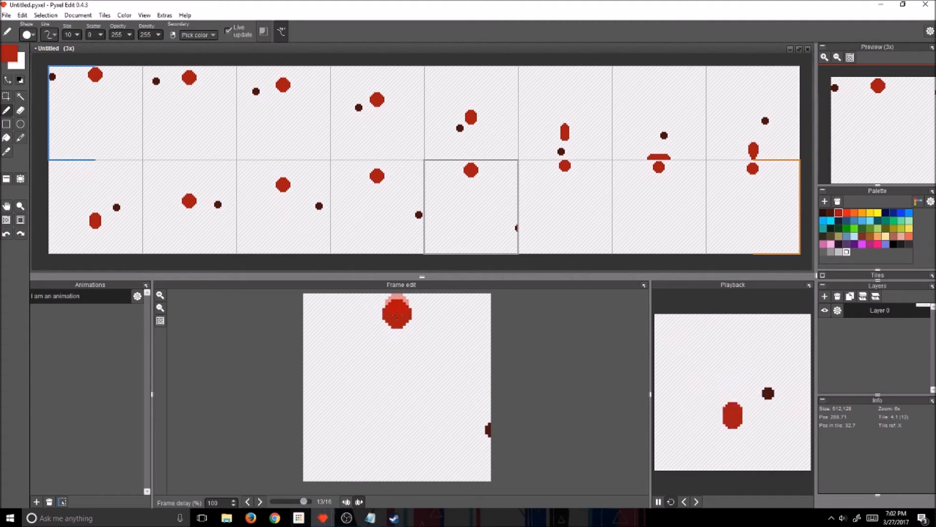
key(Right)
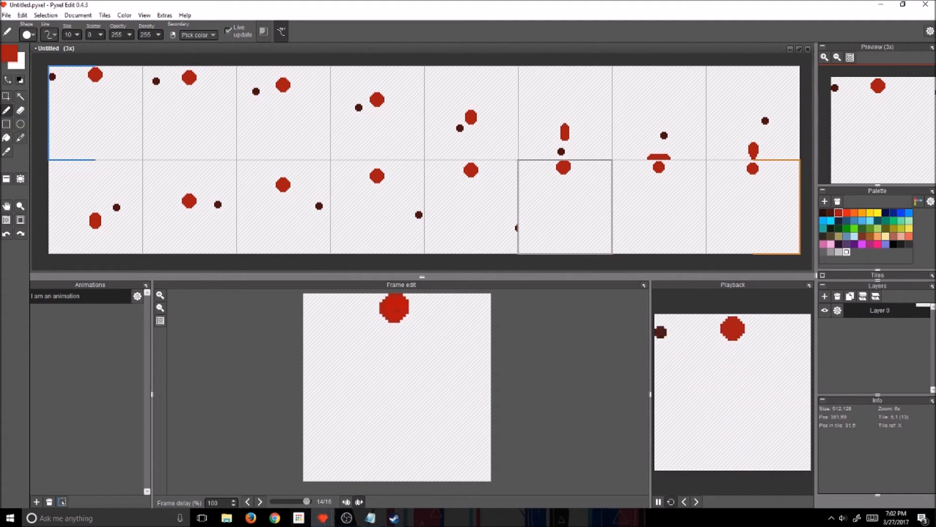
key(space)
drag(399, 310, 400, 314)
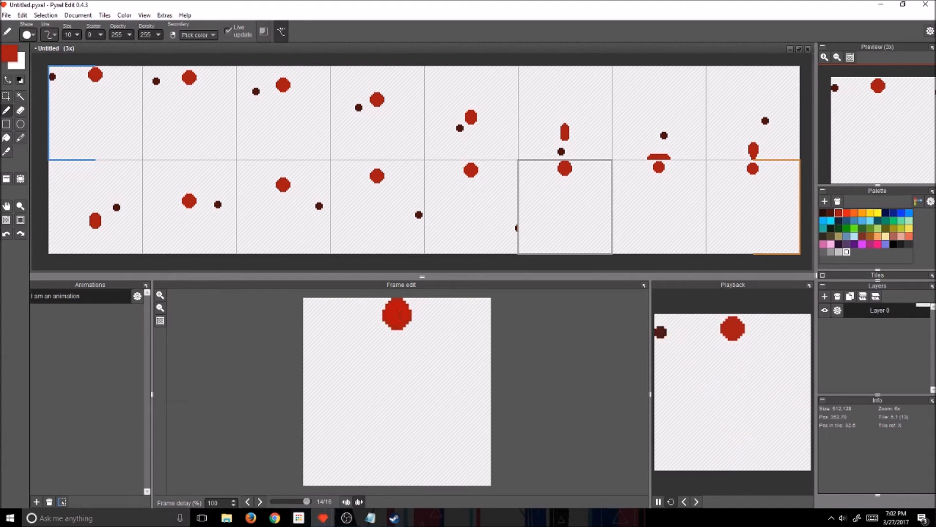
Stamp the size 10 red dot over the smaller balls near the top edge in frames 15 and 16
key(Right)
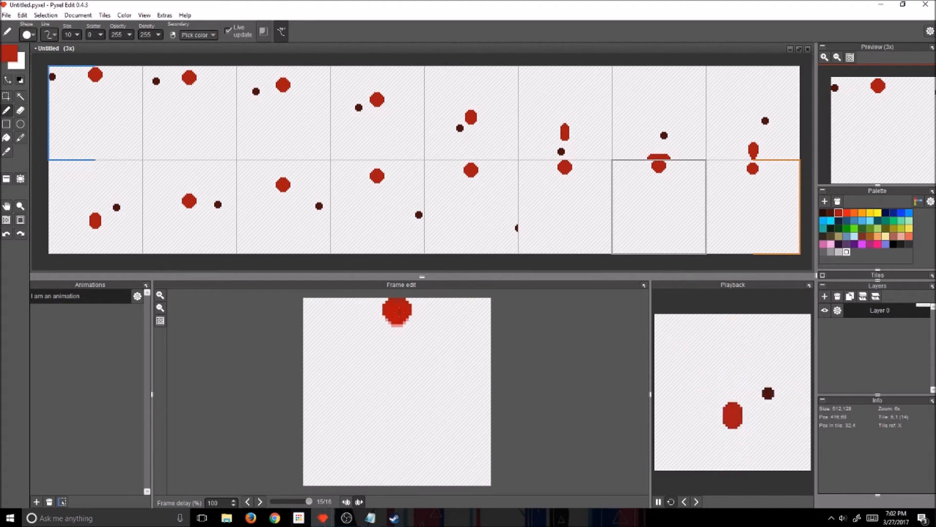
key(Right)
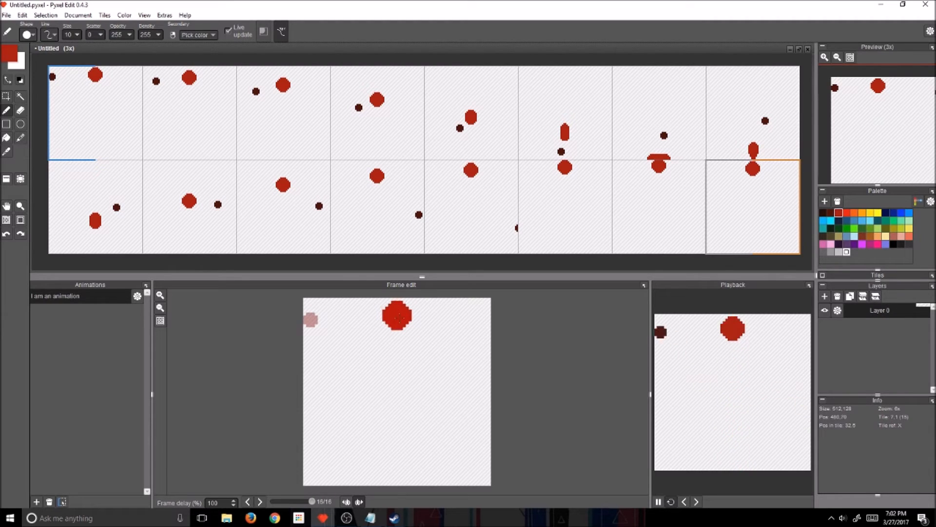
key(Right)
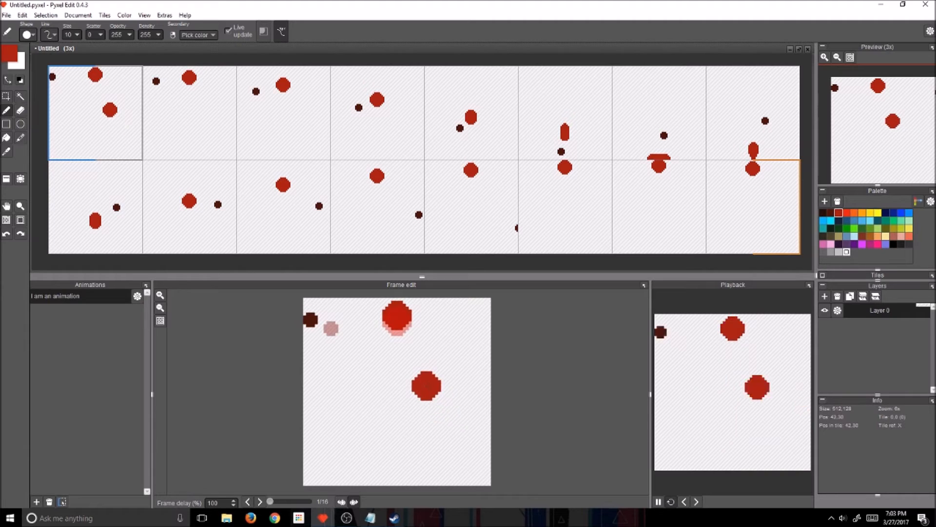
Compare frame 1 with its neighbouring frames, then erase its red ball and redraw it slightly lower between the onion-skinned positions
key(Right)
key(Left)
key(Left)
key(Left)
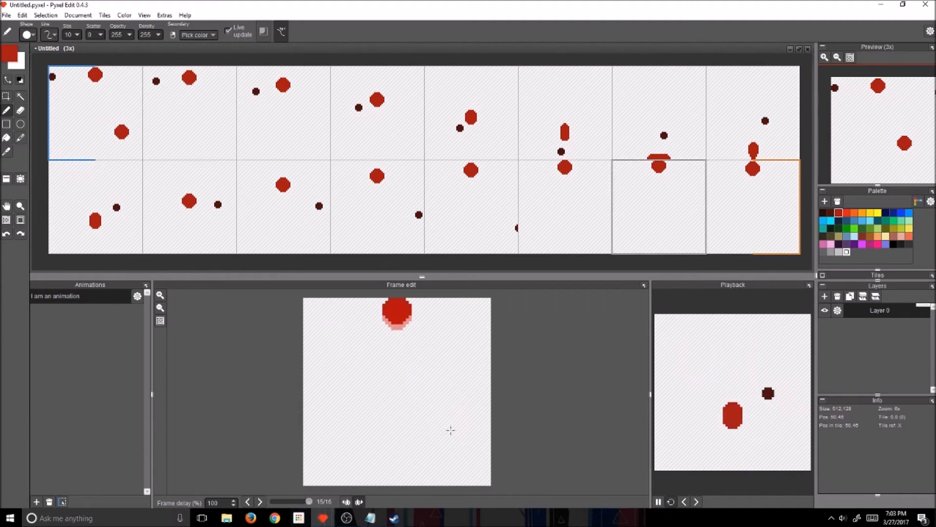
key(Right)
key(Right)
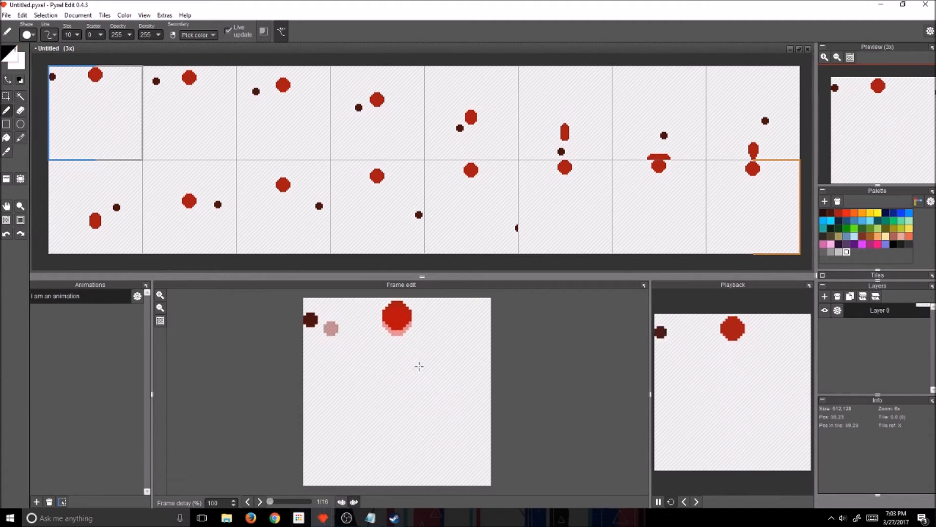
key(e)
click(398, 322)
drag(395, 309, 404, 325)
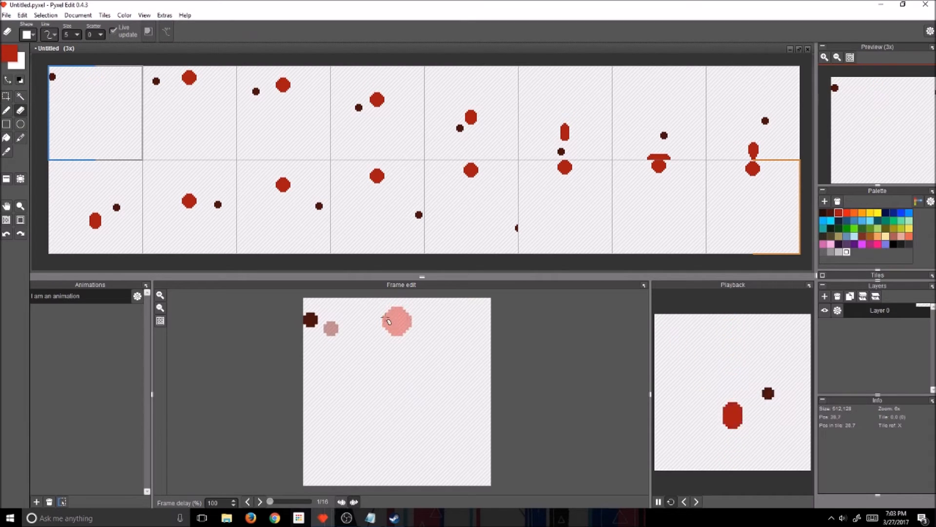
key(b)
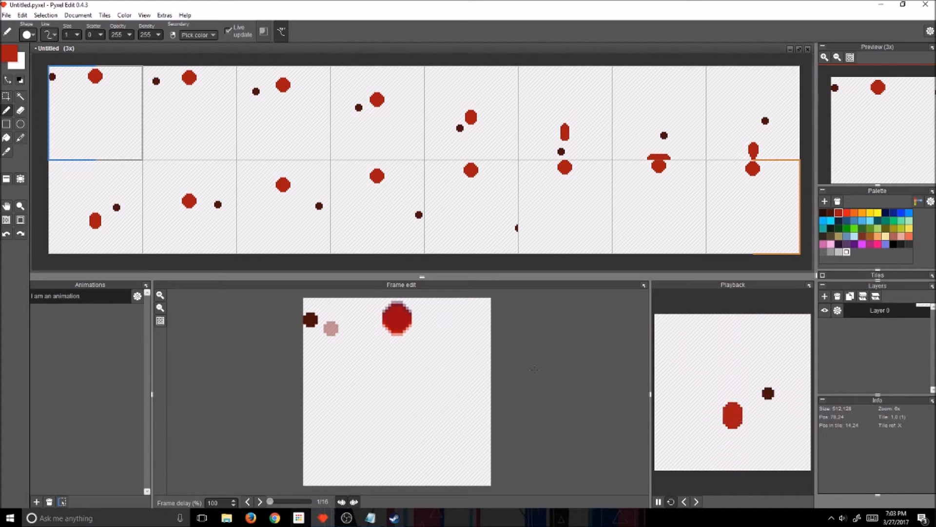
click(421, 364)
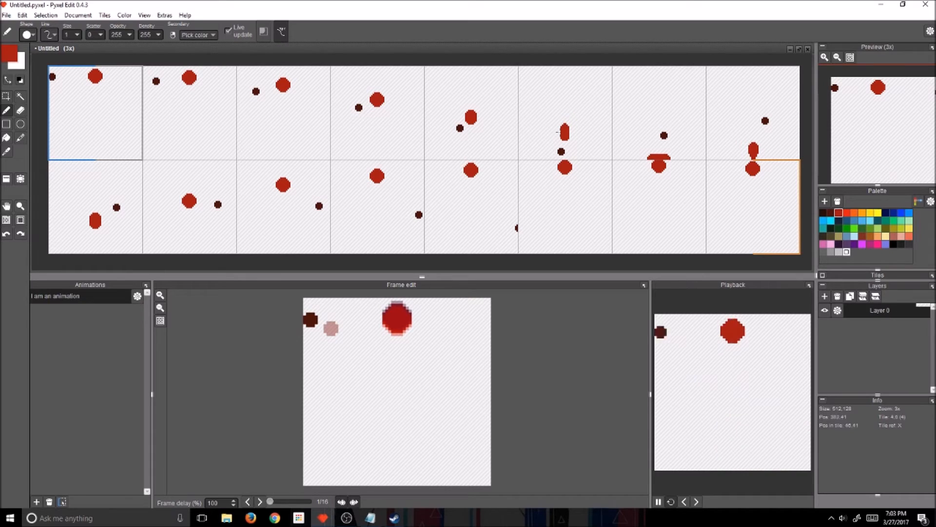
Trace the large red ball's path through both rows of frames with a size 1 red line, and undo the strokes
mouse_move(93, 76)
mouse_down()
mouse_move(339, 89)
mouse_move(192, 68)
mouse_up()
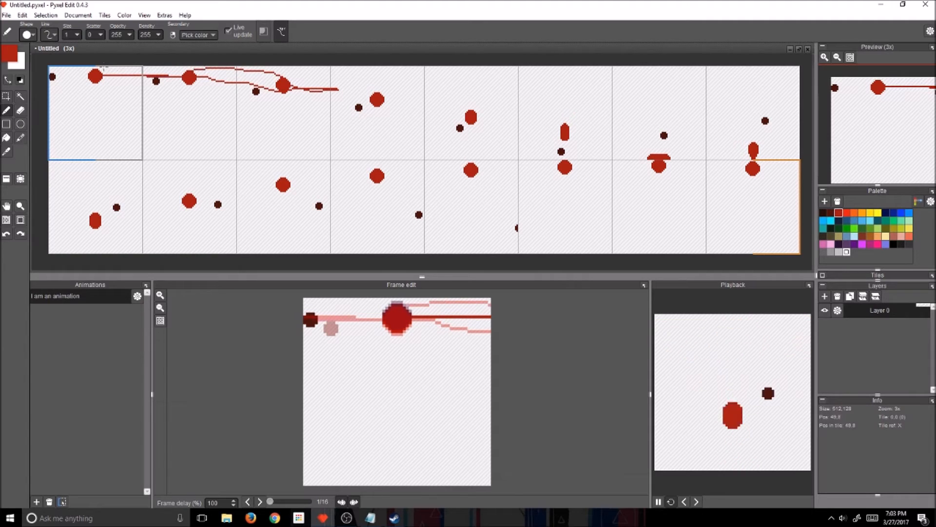
key(ctrl+z)
key(ctrl+z)
mouse_move(95, 76)
mouse_down()
mouse_move(357, 93)
mouse_move(653, 160)
mouse_move(774, 147)
mouse_move(802, 131)
mouse_up()
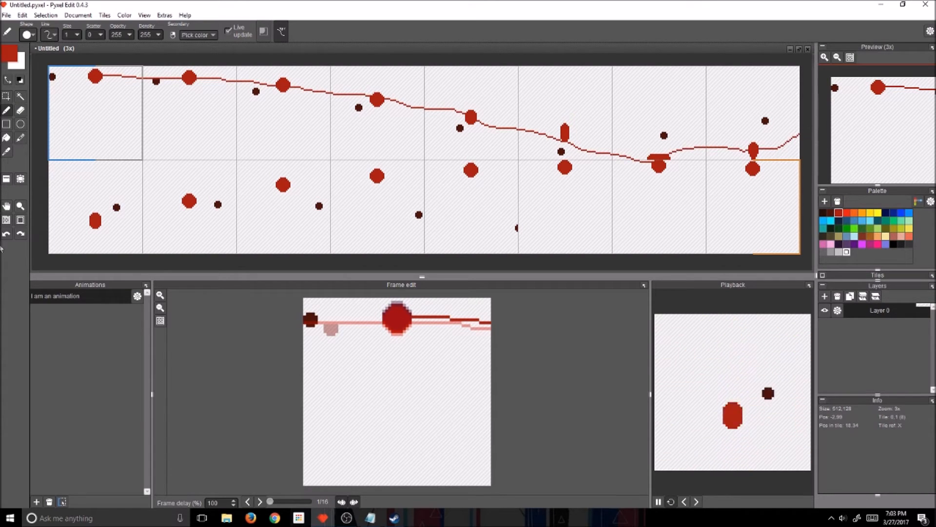
mouse_move(48, 239)
mouse_down()
mouse_move(216, 187)
mouse_move(313, 175)
mouse_move(654, 163)
mouse_move(800, 172)
mouse_up()
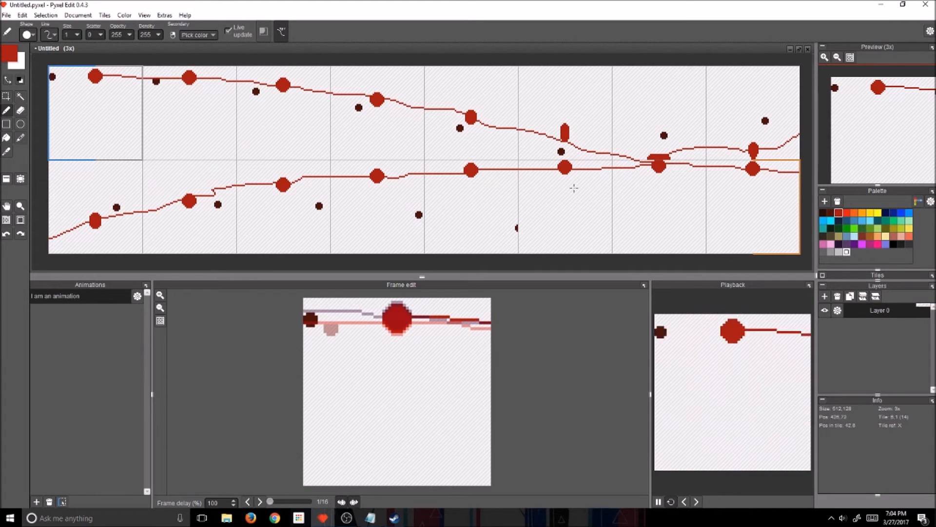
key(ctrl+z)
key(ctrl+z)
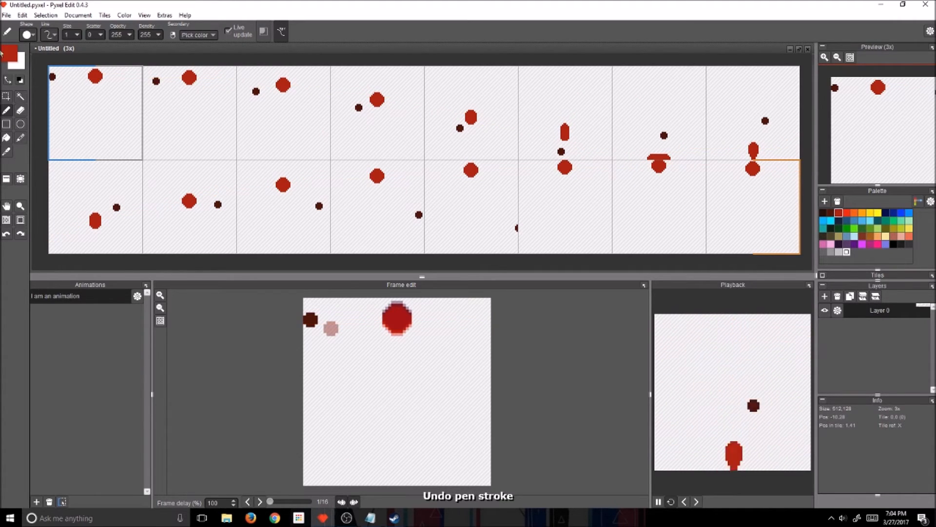
Trace the small dark ball's path across the frames with a thin red line, and undo the strokes
mouse_move(52, 77)
mouse_down()
mouse_move(207, 82)
mouse_move(401, 113)
mouse_move(400, 130)
mouse_move(576, 159)
mouse_move(800, 110)
mouse_up()
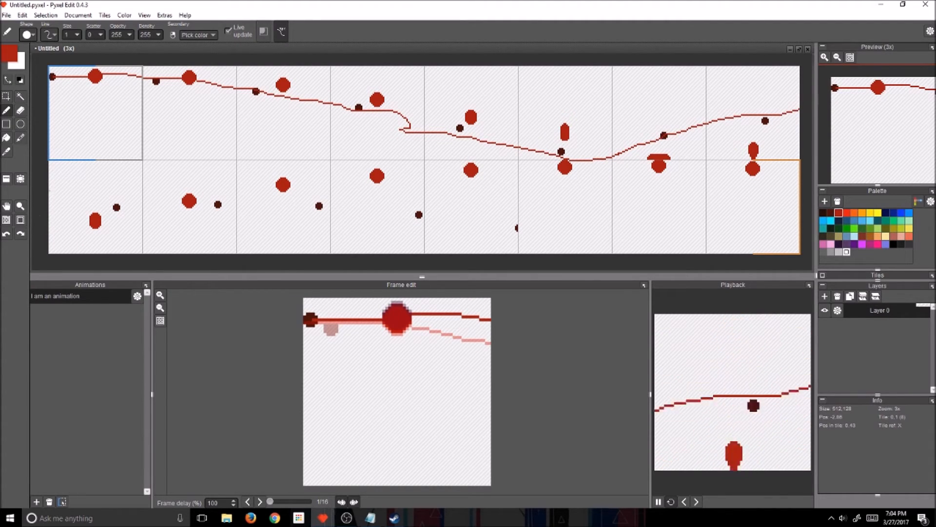
mouse_move(49, 209)
mouse_down()
mouse_move(202, 209)
mouse_move(310, 200)
mouse_up()
drag(406, 215, 632, 251)
key(ctrl+z)
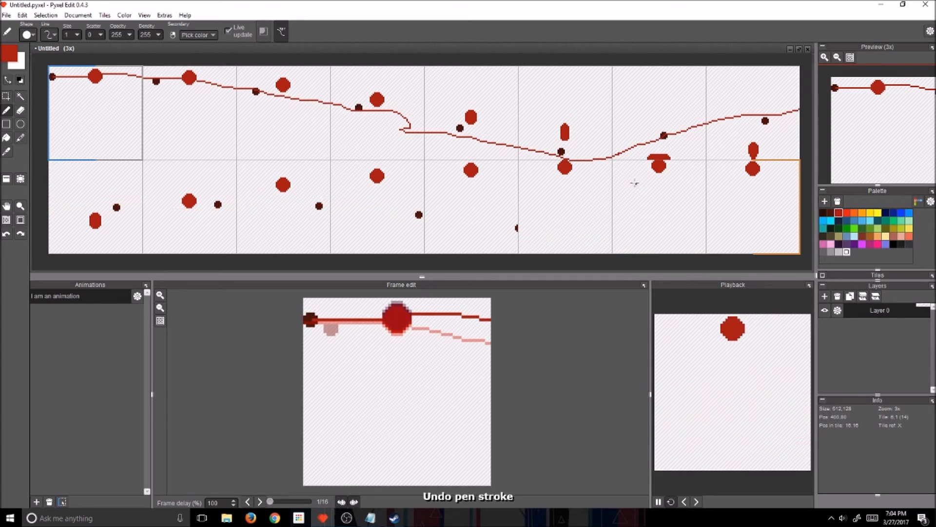
key(ctrl+z)
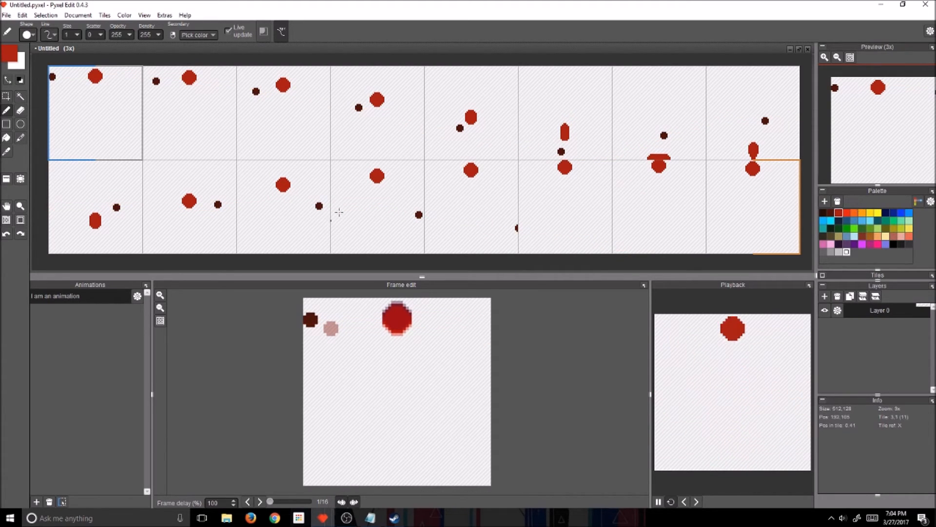
Turn off onion skinning for the neighbouring frames and choose orange as the drawing colour
click(79, 86)
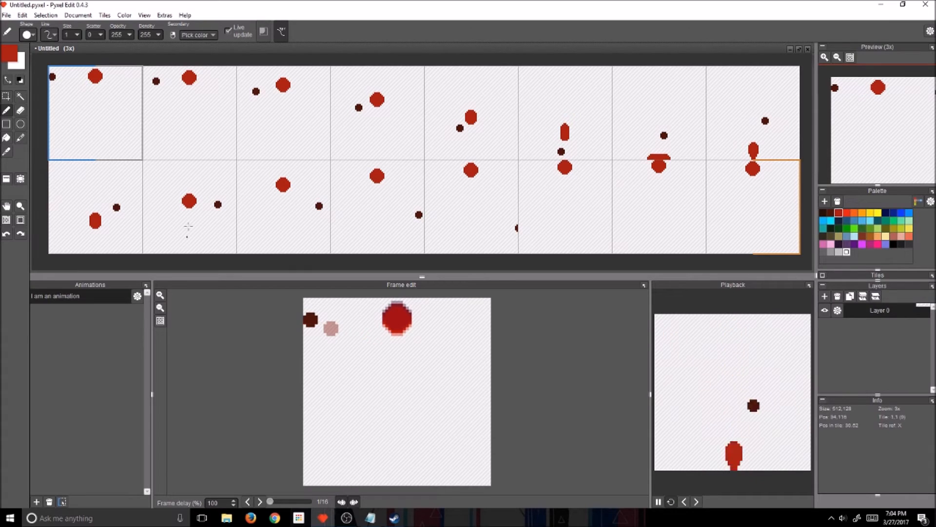
click(831, 214)
click(121, 87)
click(352, 502)
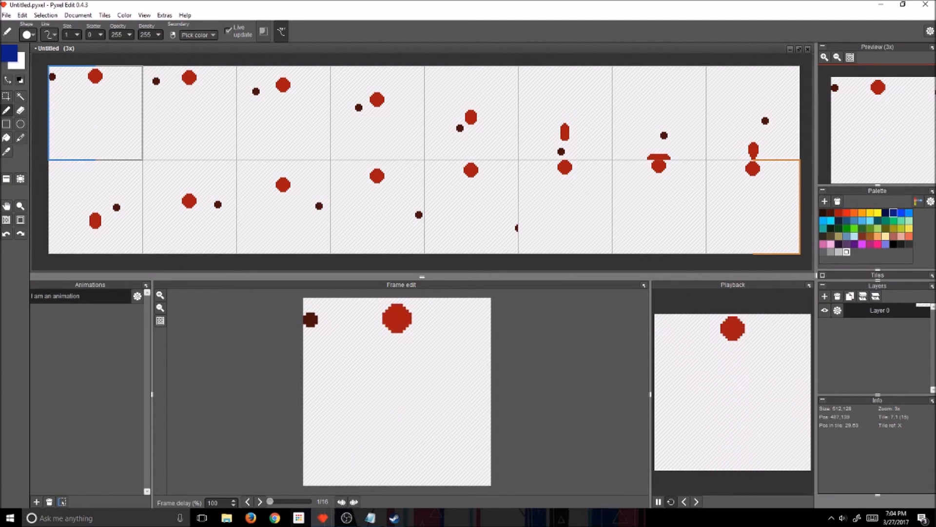
click(862, 214)
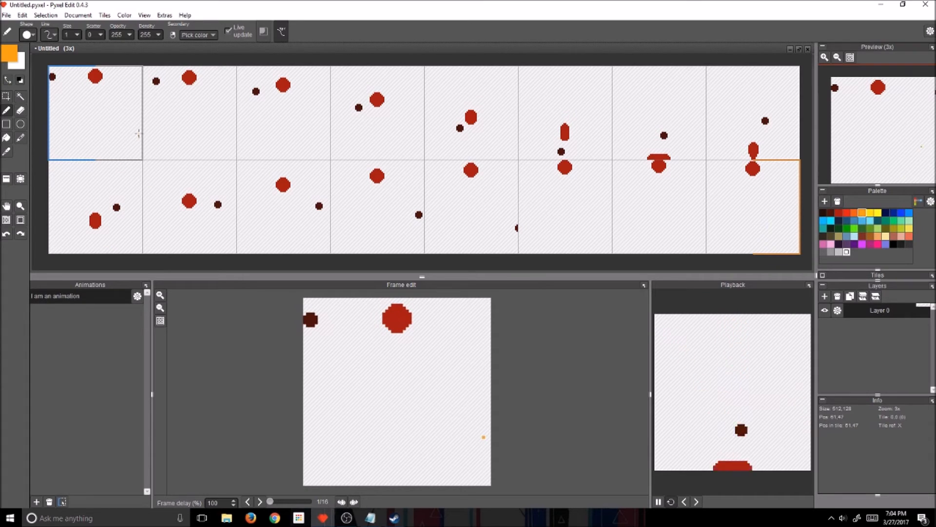
Compare frames 5 and 6, sample the ball's red, and extend the stretched ball in frame 6 slightly downward
key(Right)
key(Right)
key(Right)
key(Right)
key(Right)
key(Right)
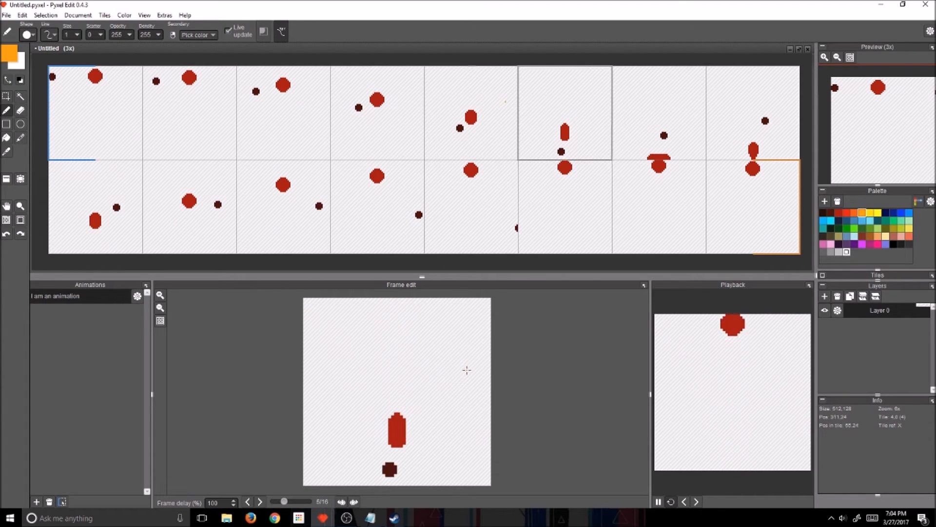
key(Left)
key(Left)
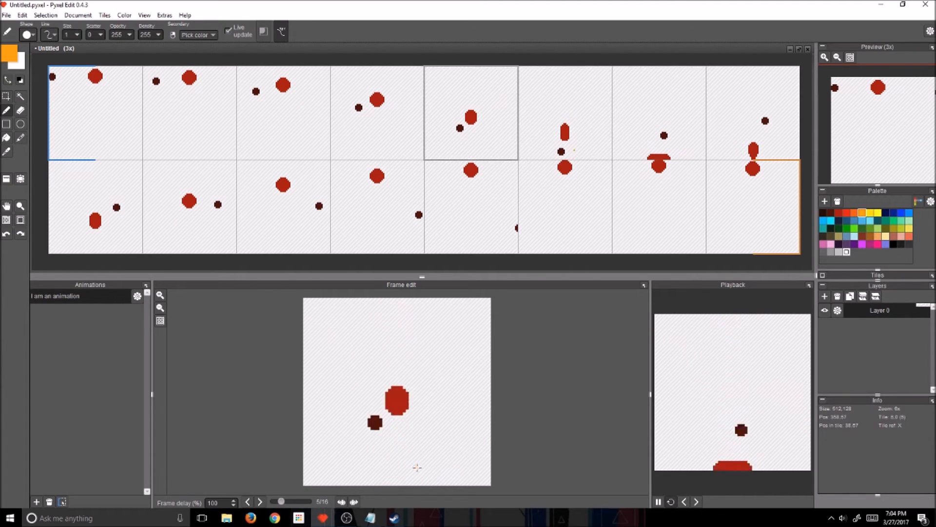
key(Right)
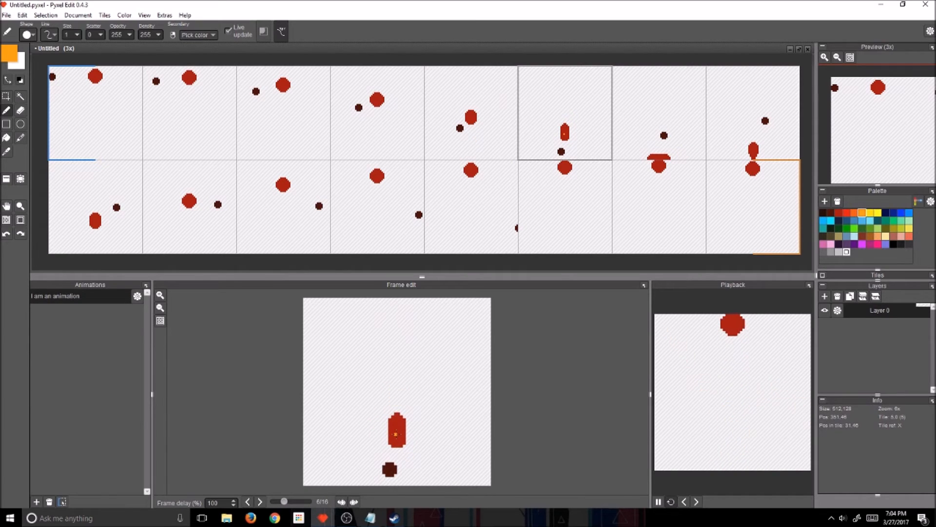
key(Left)
alt+click(397, 403)
key(Right)
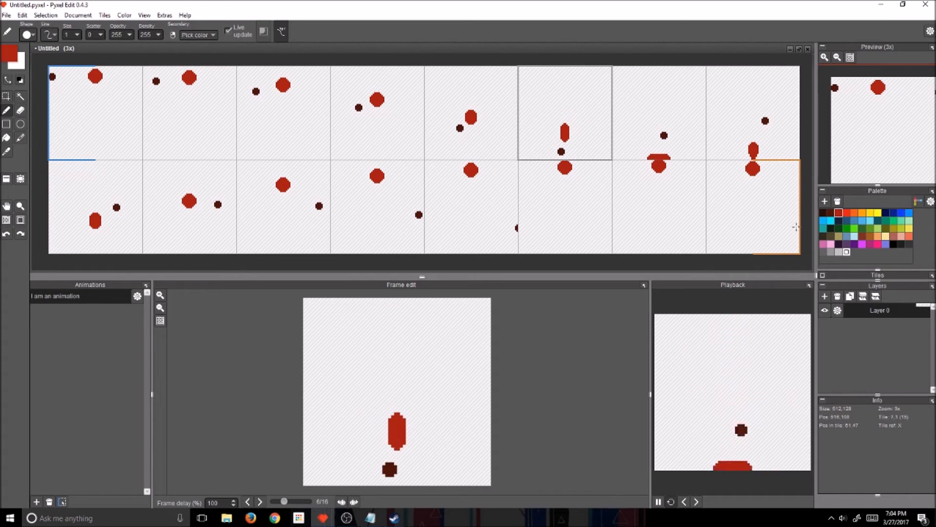
Choose orange again and try a short stroke above the stretched ball in frame 6, undoing it
click(871, 214)
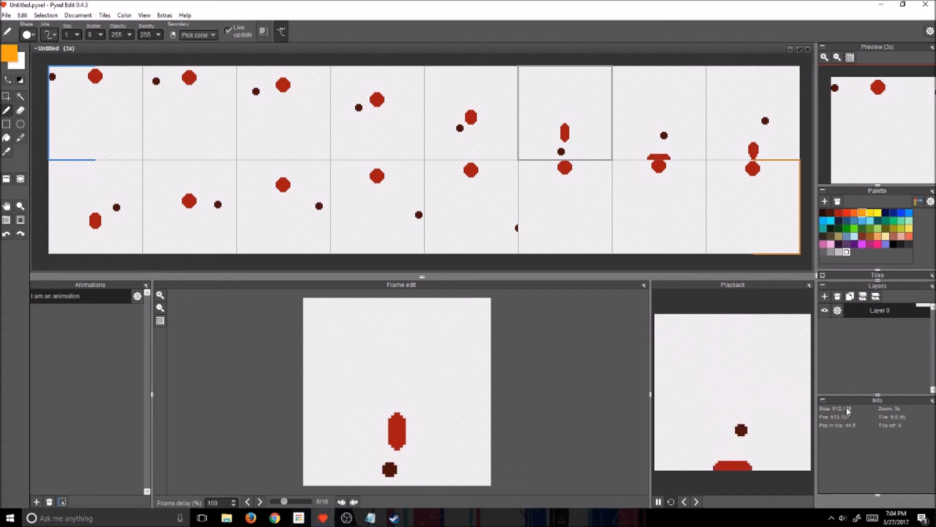
mouse_move(387, 363)
mouse_down()
mouse_move(392, 337)
mouse_move(386, 349)
mouse_move(364, 356)
mouse_up()
key(ctrl+z)
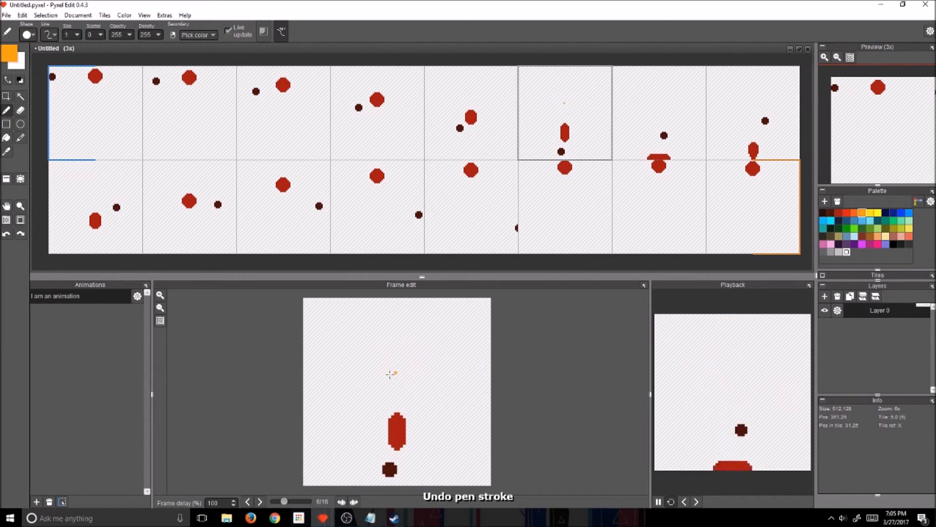
Step back and forth through frames 5 to 8 to examine how the red ball stretches and squashes on impact
key(Left)
key(Right)
key(Right)
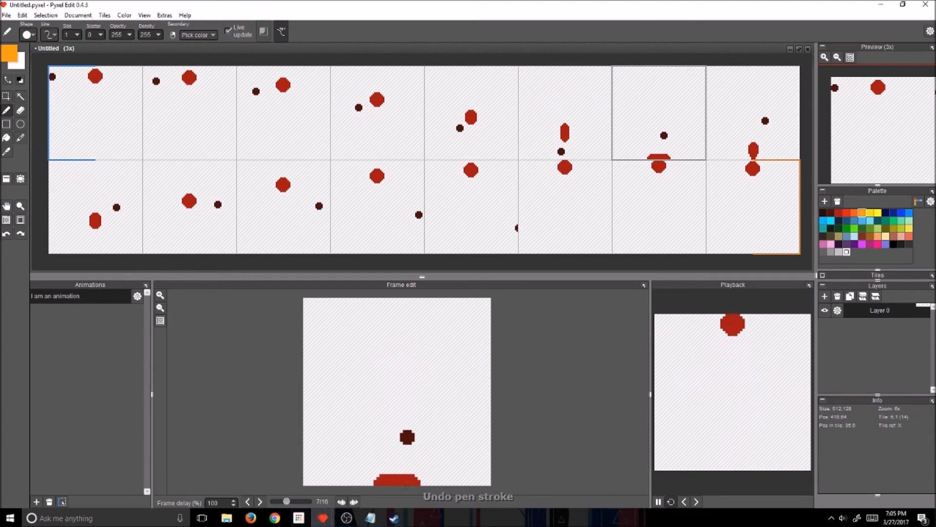
key(Left)
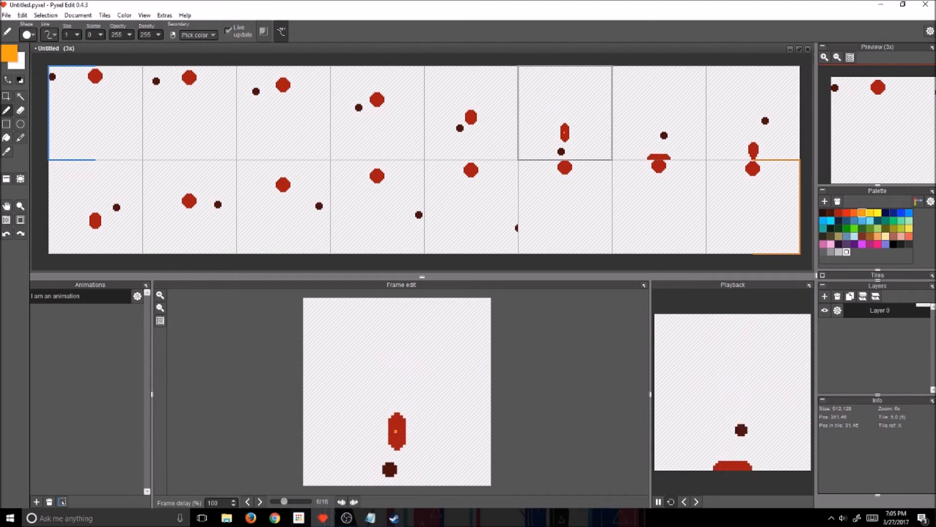
key(Right)
key(Left)
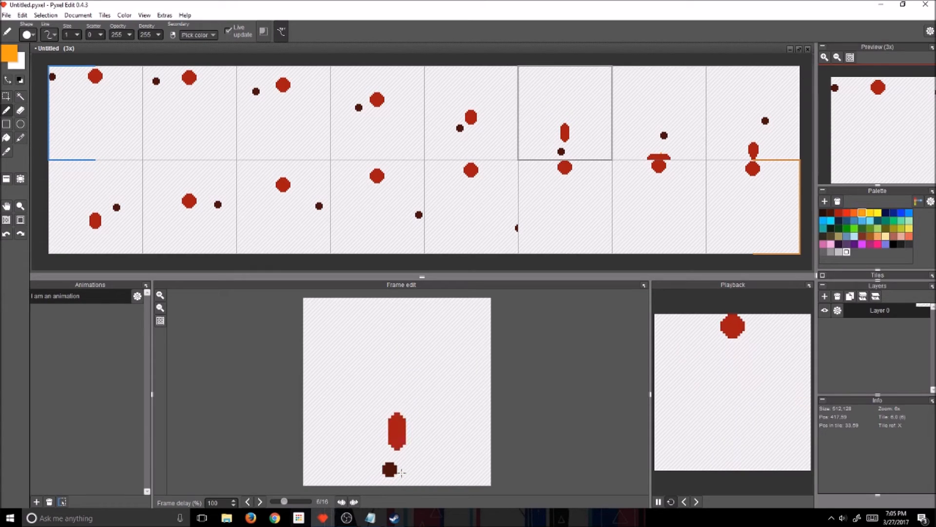
key(Right)
key(Right)
key(Left)
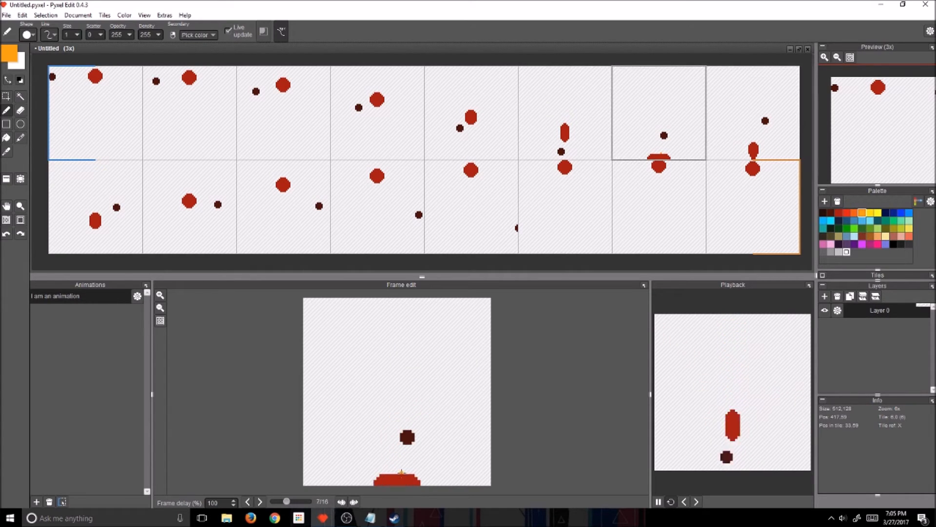
key(Left)
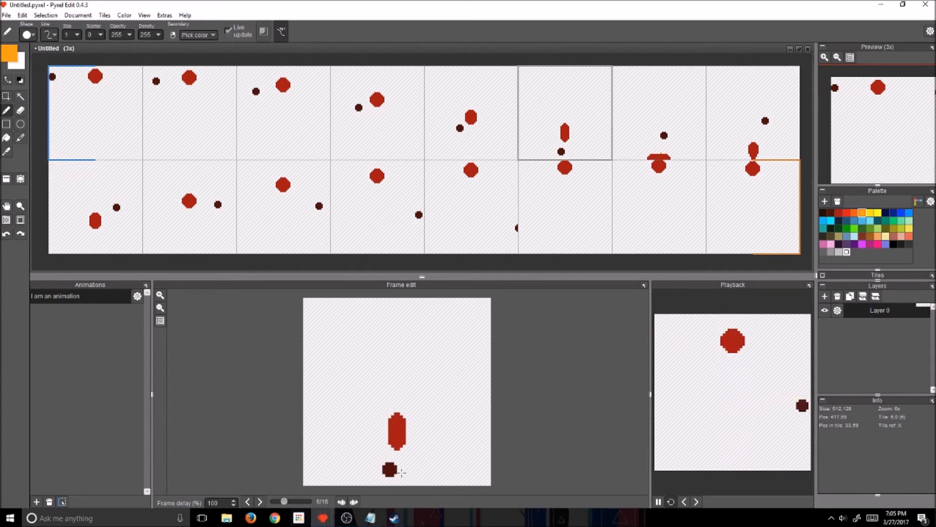
Show the previous frame as onion skin, go to frame 7, and undo the two orange vertical guide lines sketched there
click(341, 502)
key(Right)
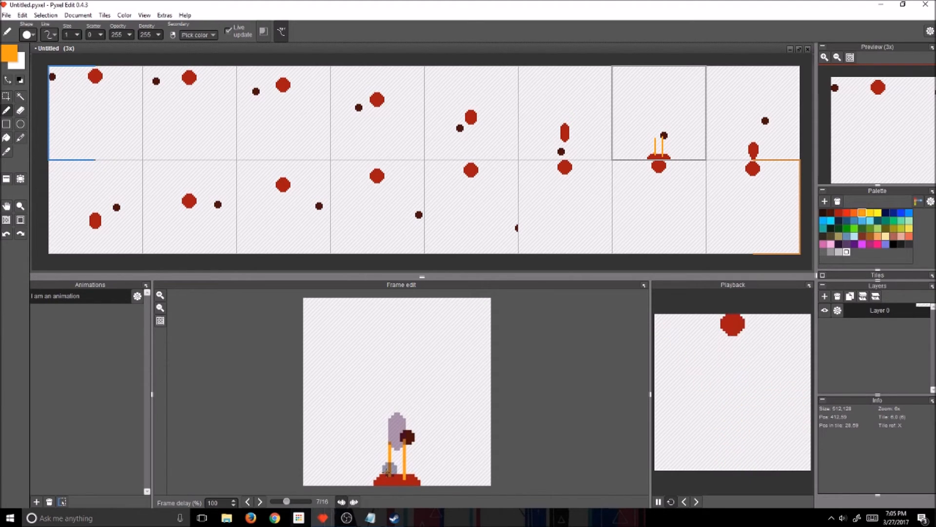
key(ctrl+z)
key(ctrl+z)
Sketch a pointed orange outline beside the squashed ball in frame 7, and undo the strokes
mouse_move(347, 462)
mouse_down()
mouse_move(351, 449)
mouse_move(341, 458)
mouse_move(355, 445)
mouse_up()
key(ctrl+z)
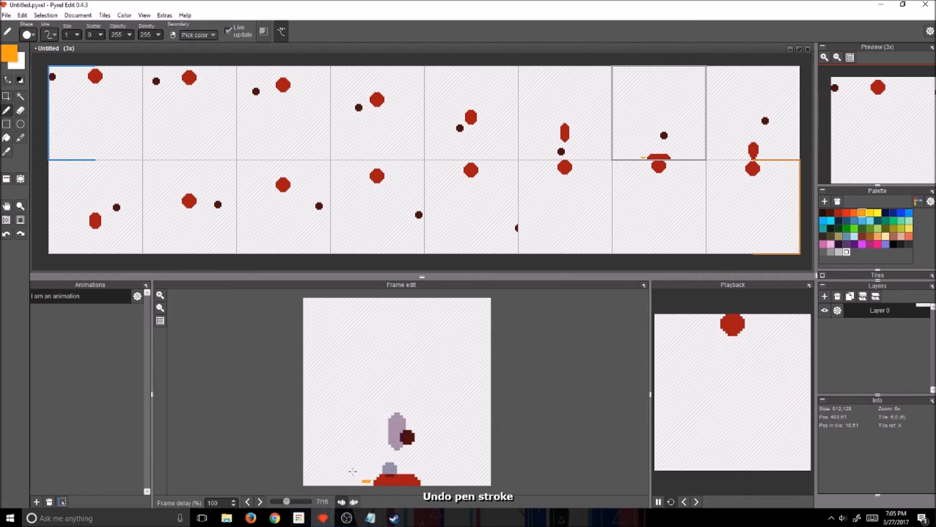
mouse_move(328, 440)
mouse_down()
mouse_move(332, 463)
mouse_move(310, 479)
mouse_move(364, 481)
mouse_up()
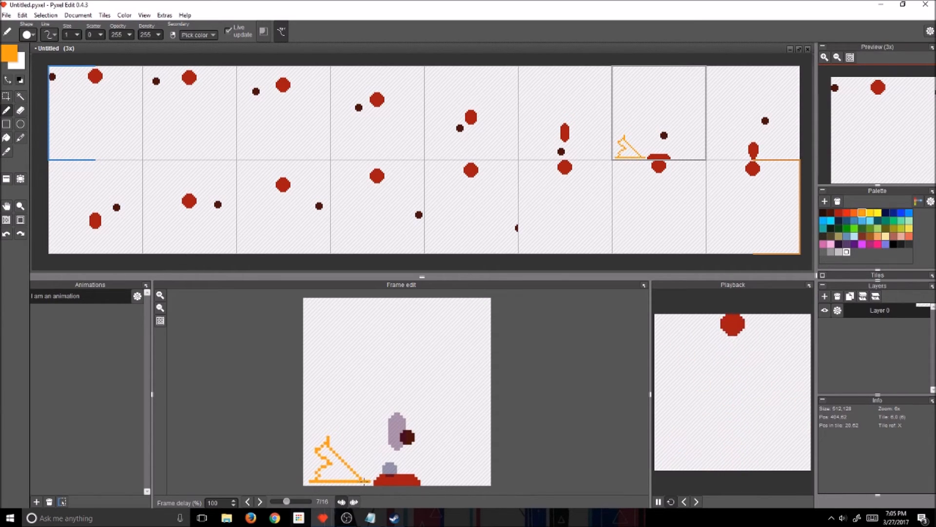
key(ctrl+z)
key(ctrl+z)
key(ctrl+z)
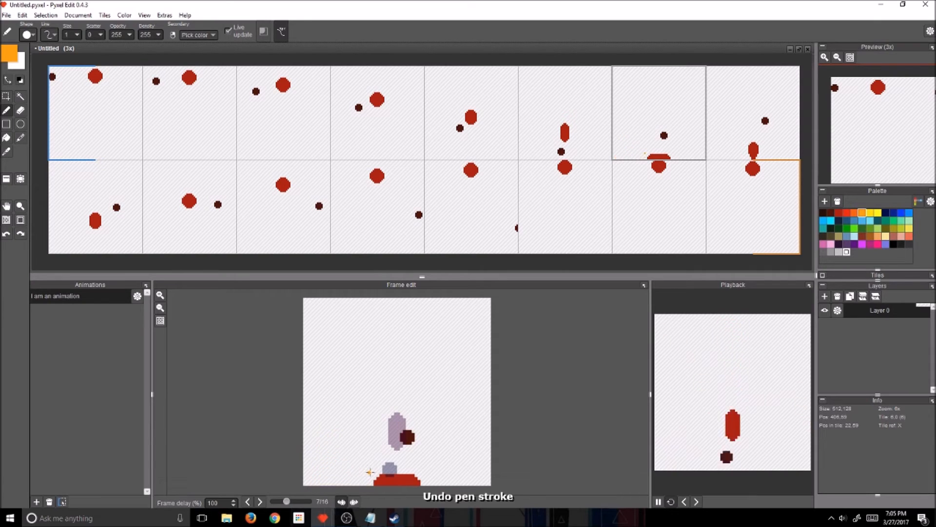
Draw an orange splash shape with a narrow top to the left of frame 7's squashed ball and fill it with orange
mouse_move(351, 434)
mouse_down()
mouse_move(323, 481)
mouse_move(372, 475)
mouse_up()
key(f)
click(336, 466)
In frame 8, draw a curling orange splash over the ghosted frame 7 shape, left of the ball, and fill its outlines with orange
key(period)
key(b)
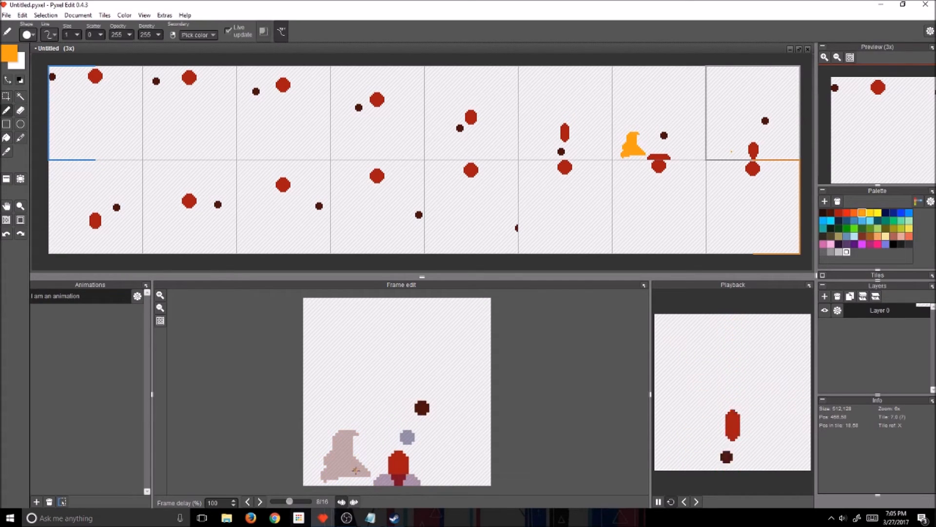
mouse_move(349, 443)
mouse_down()
mouse_move(368, 442)
mouse_move(326, 439)
mouse_up()
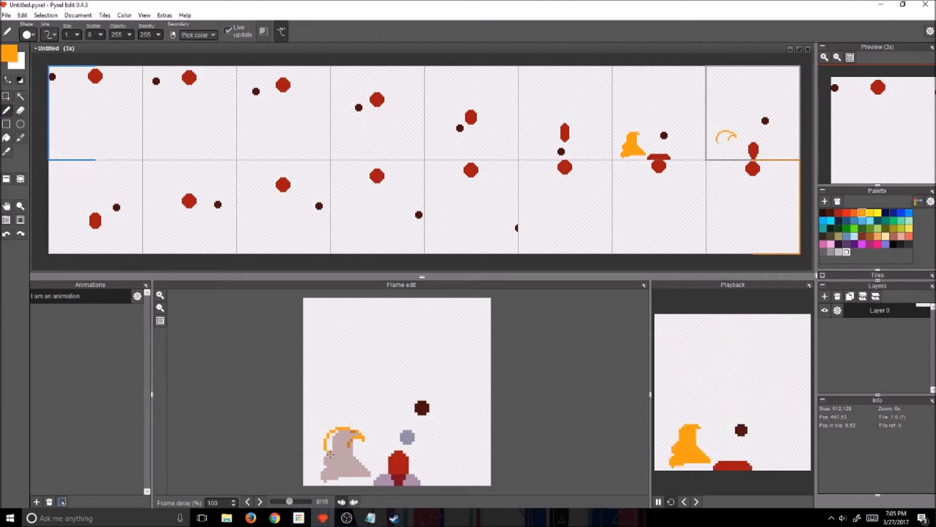
drag(323, 451, 319, 480)
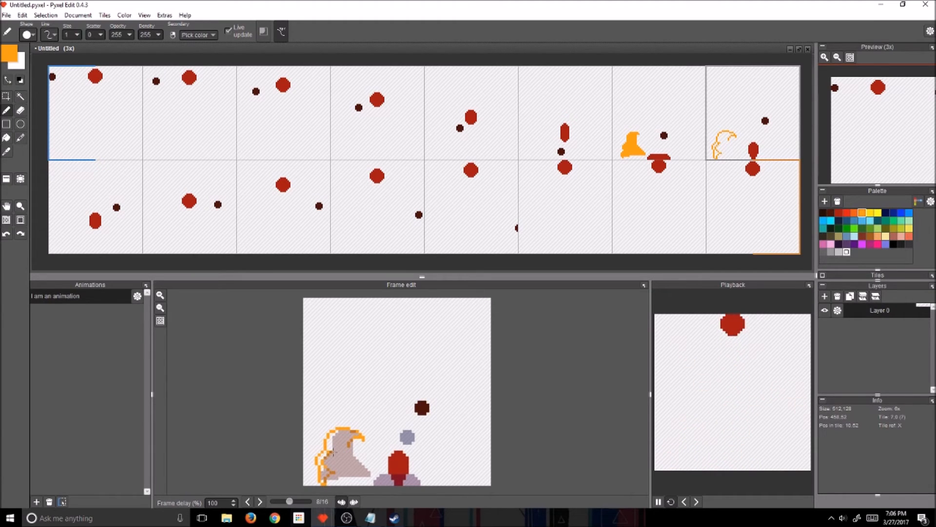
key(f)
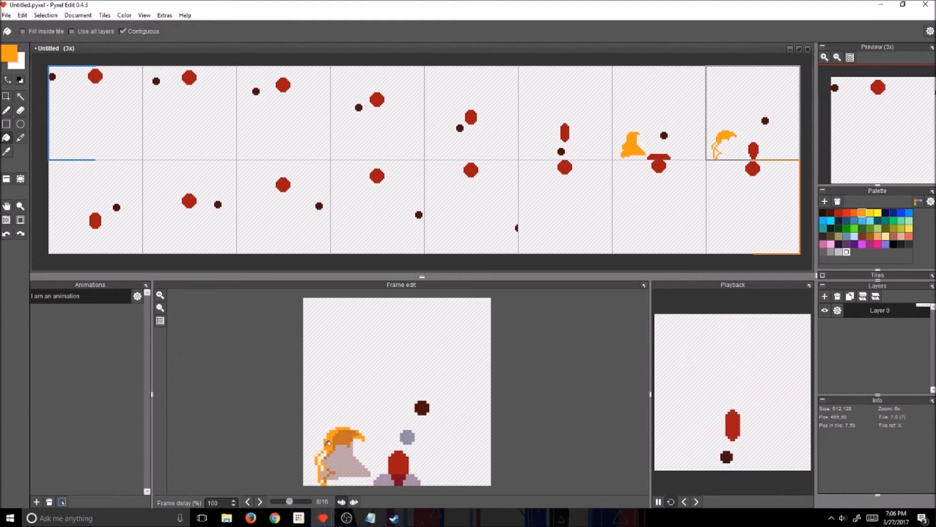
key(b)
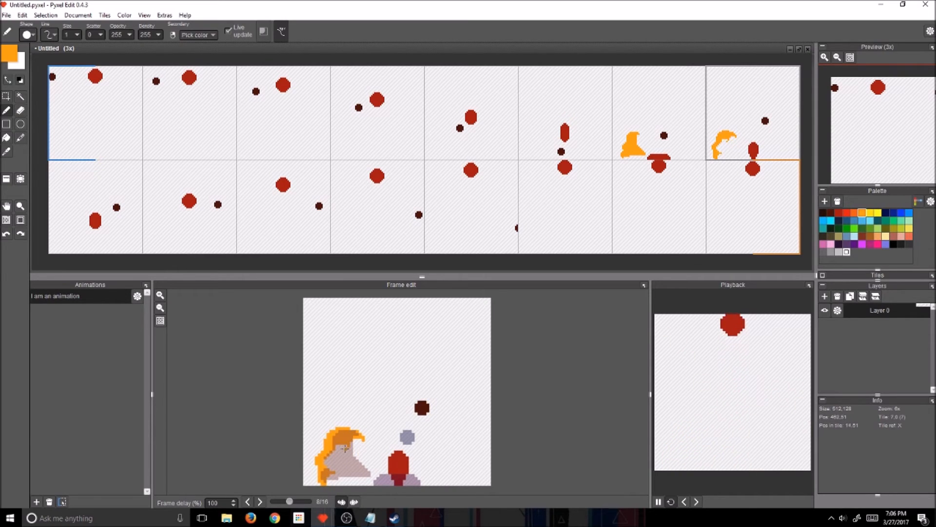
Draw a thinner, broken orange arc along the splash's outer edge in frame 9, and thin dashes continuing that arc in frame 10
key(period)
mouse_move(364, 438)
mouse_down()
mouse_move(351, 423)
mouse_move(336, 430)
mouse_up()
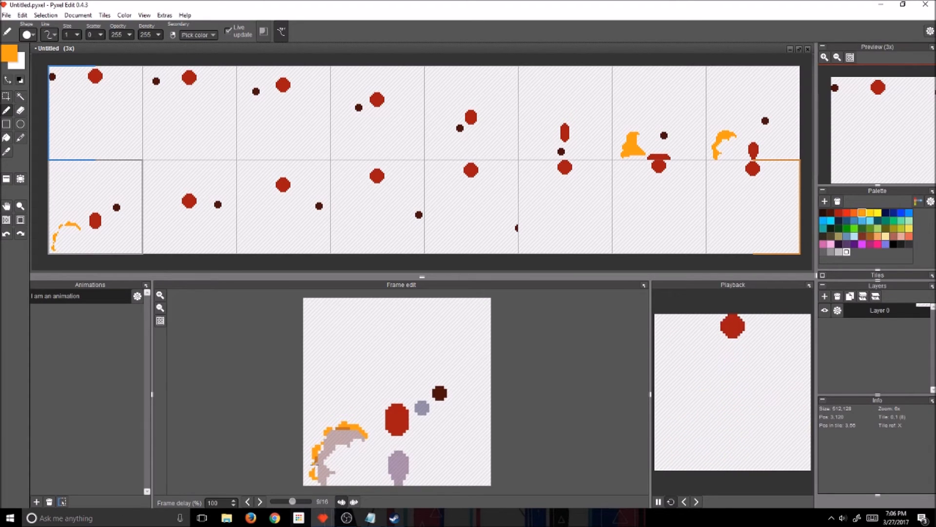
key(Right)
drag(367, 433, 344, 418)
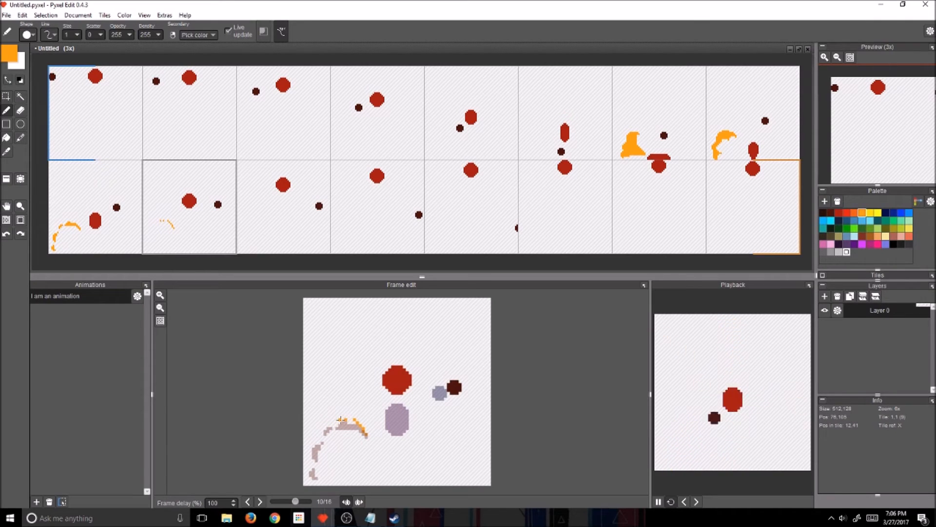
click(344, 419)
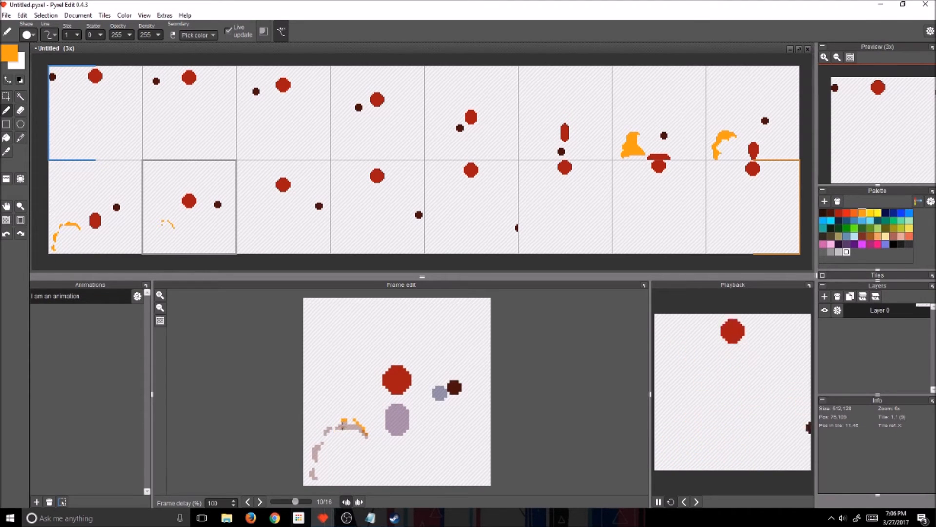
drag(329, 426, 324, 429)
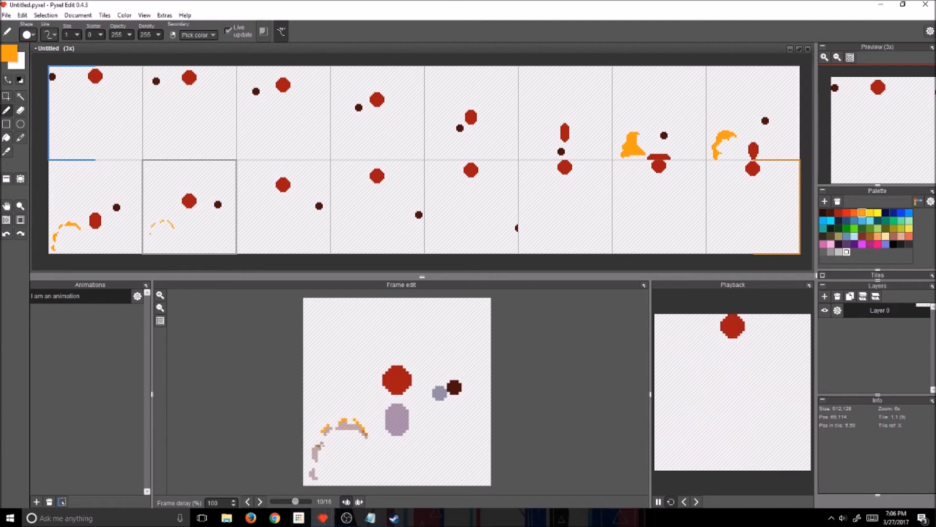
drag(320, 448, 324, 440)
key(ctrl+z)
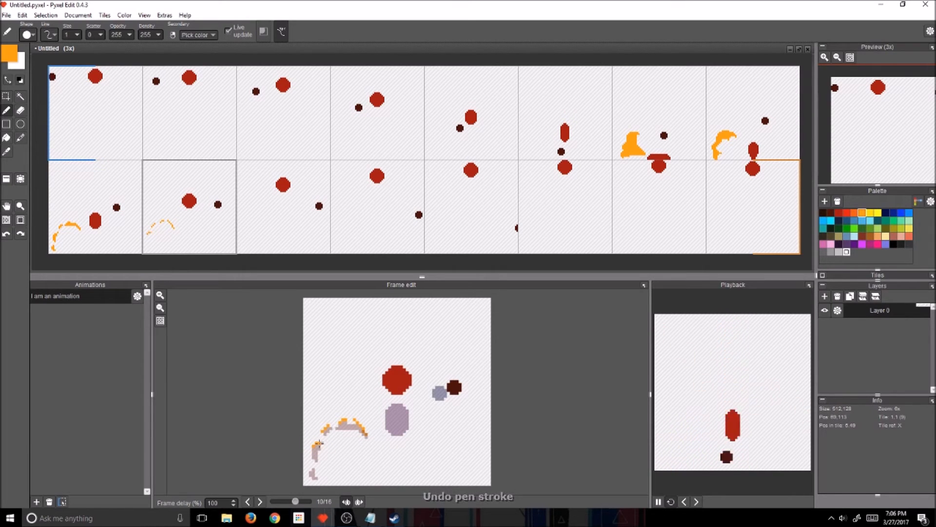
click(310, 470)
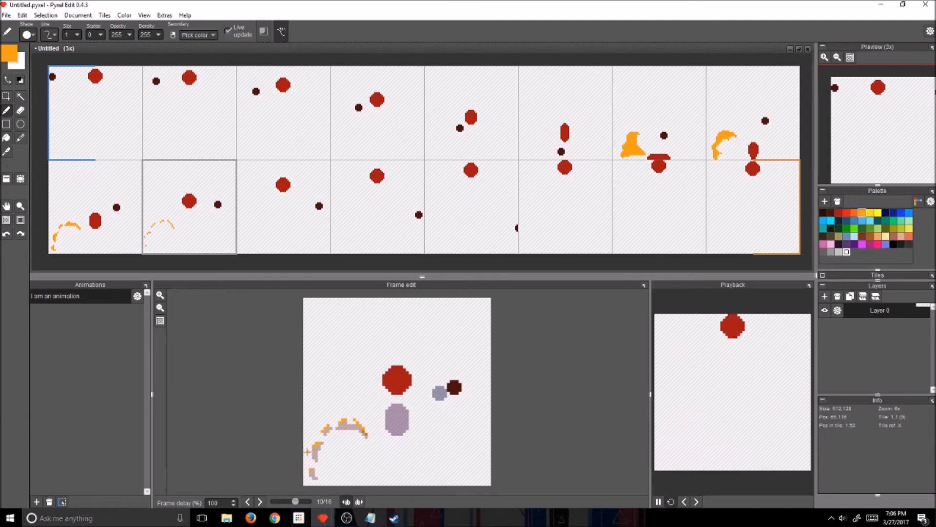
Place short orange dashes along the outer edge of the ghosted arc in frame 11
key(Right)
drag(313, 442, 315, 439)
click(323, 426)
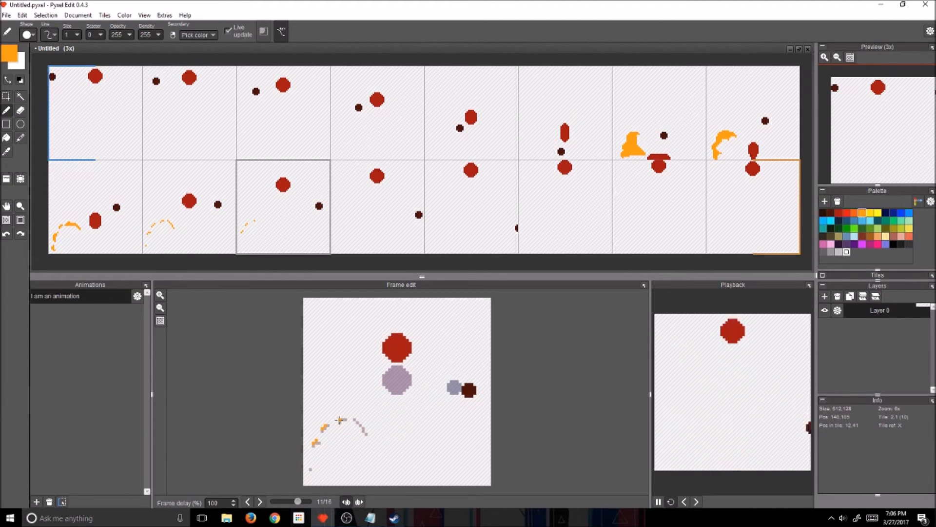
click(358, 417)
Dot a few small orange specks along the top of the fading arc in frame 12, and two specks in frame 13
key(period)
click(324, 425)
click(353, 417)
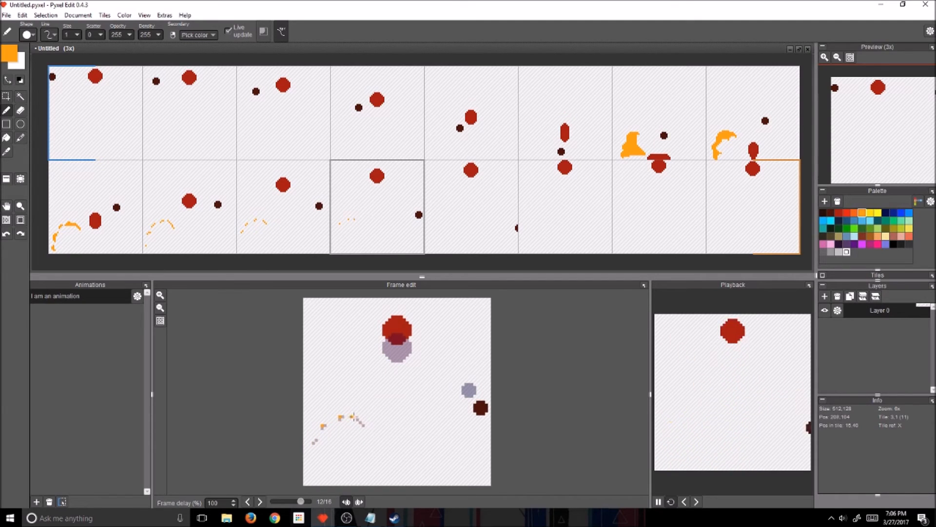
click(355, 413)
key(Right)
click(359, 417)
click(340, 415)
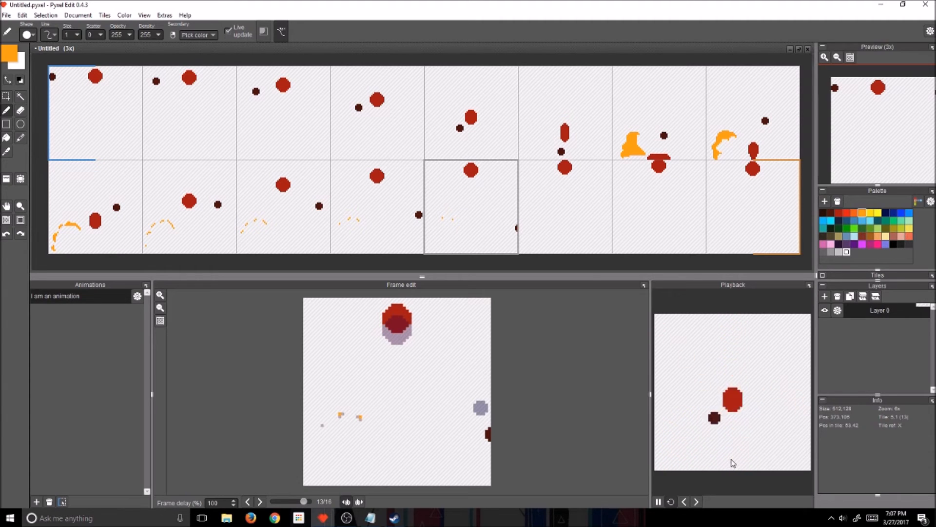
Return to frame 7 and erase the inner side of the orange splash facing the squashed ball
click(384, 441)
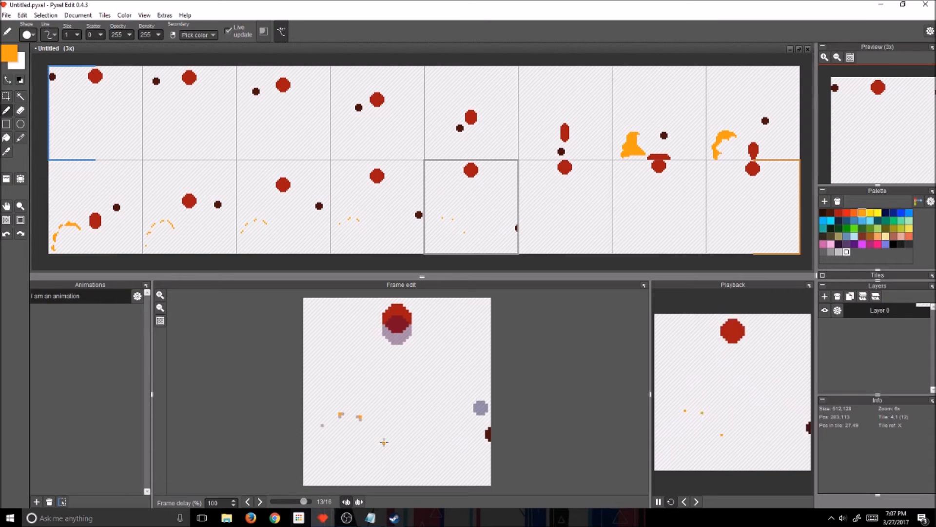
key(Left)
key(Left)
key(Left)
key(Left)
key(Left)
key(Left)
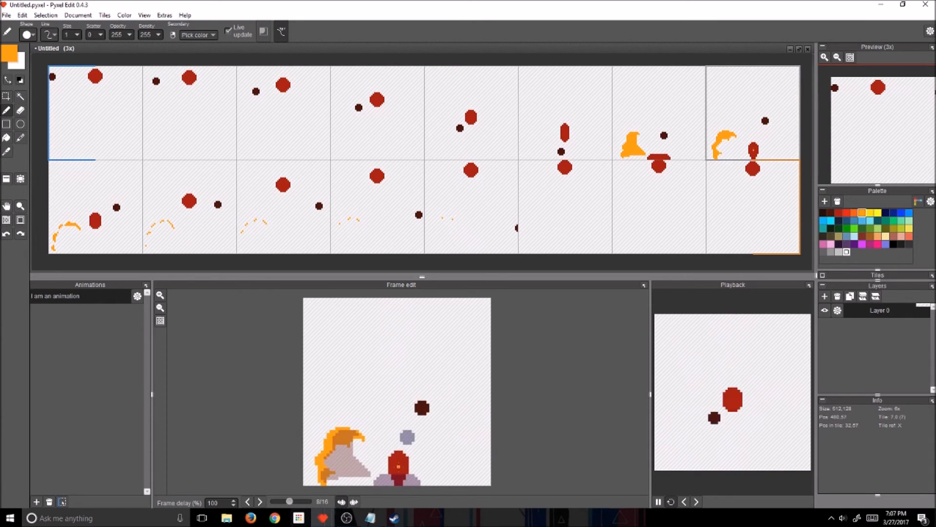
key(Left)
key(Right)
scroll(385, 459, up, 2)
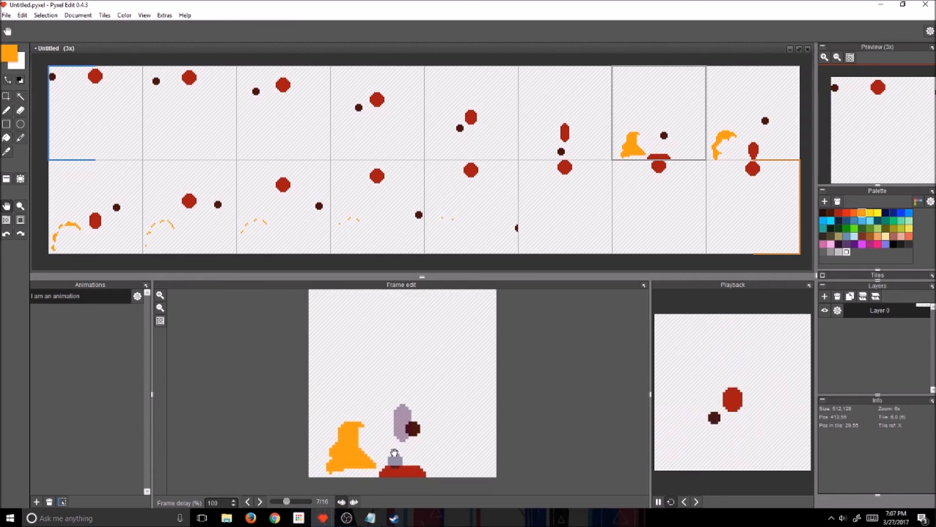
key(e)
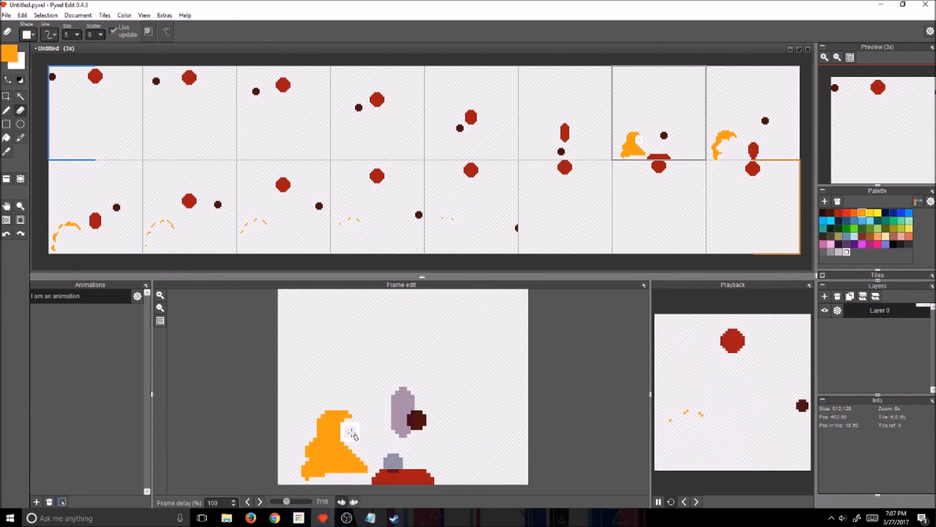
mouse_move(353, 434)
mouse_down()
mouse_move(362, 464)
mouse_move(346, 462)
mouse_move(366, 484)
mouse_up()
Redraw frame 7's left splash as a curling wave whose filled orange base reaches the squashed ball
key(b)
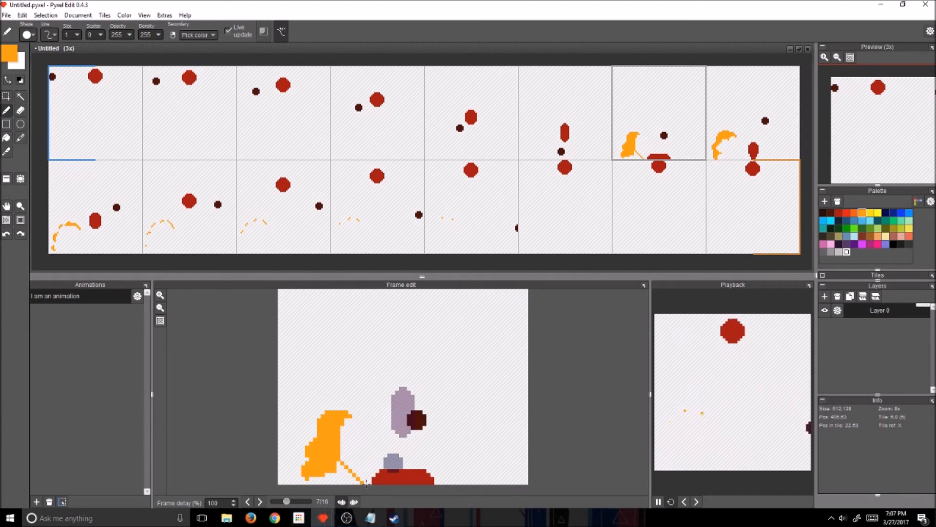
key(f)
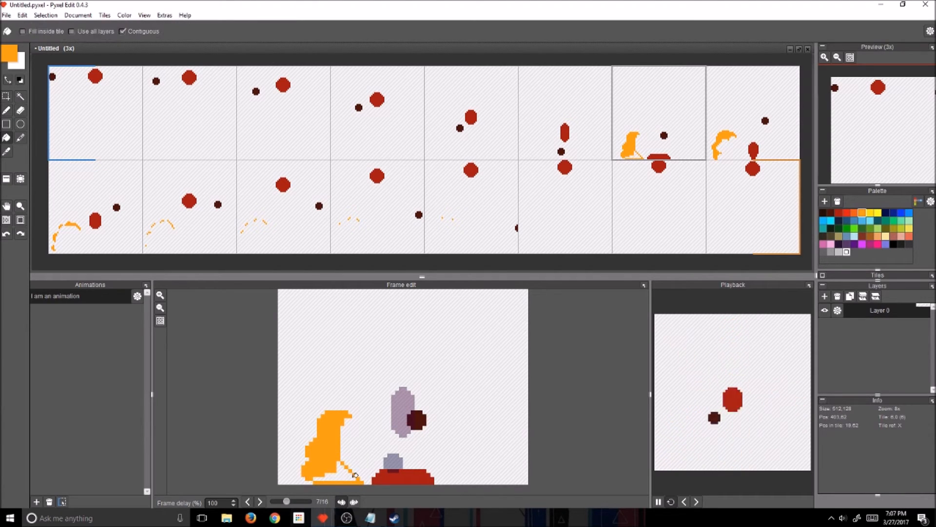
click(359, 470)
key(b)
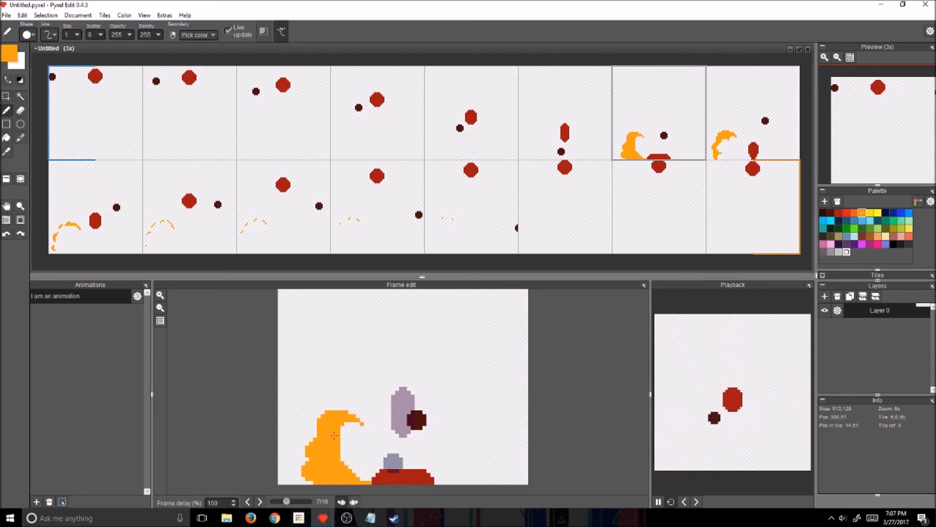
Review the splash through frame 10, then outline a small orange splash to the right of frame 7's squashed ball and fill it
key(Right)
key(Right)
key(Right)
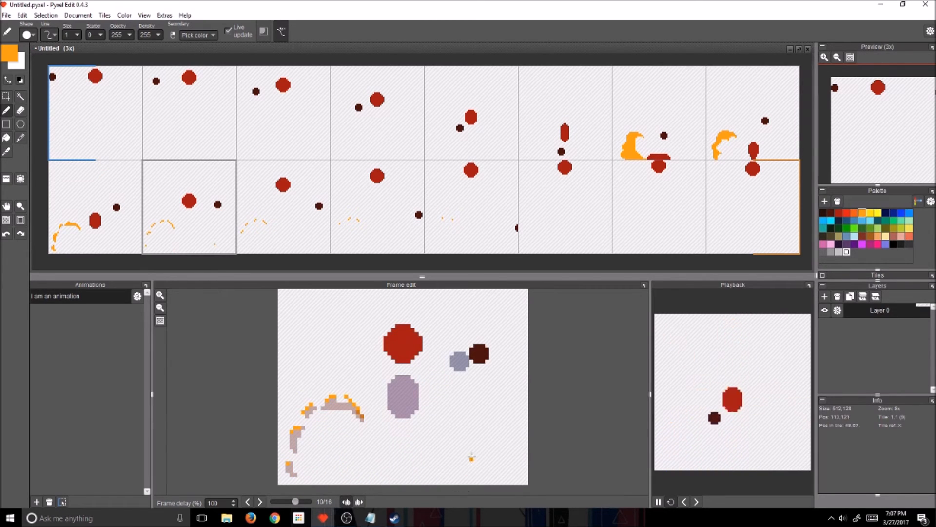
key(Left)
key(Left)
key(Left)
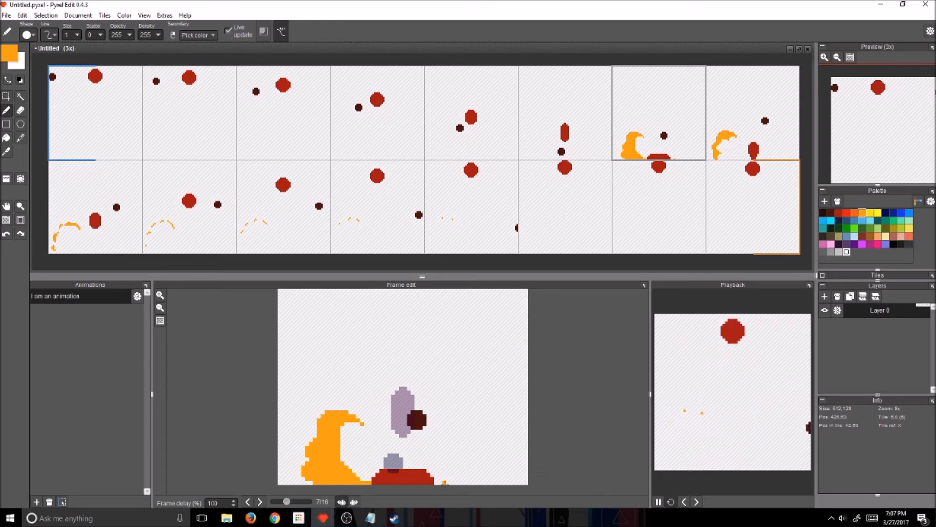
mouse_move(443, 482)
mouse_down()
mouse_move(477, 469)
mouse_move(451, 465)
mouse_up()
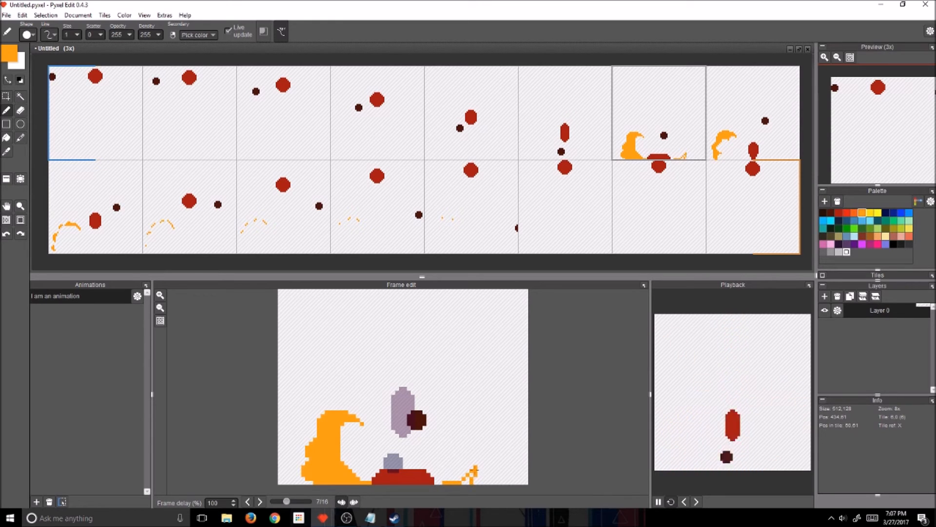
key(f)
click(461, 472)
Try to fill the remaining part of frame 7's right splash with orange, and undo the fills
click(476, 474)
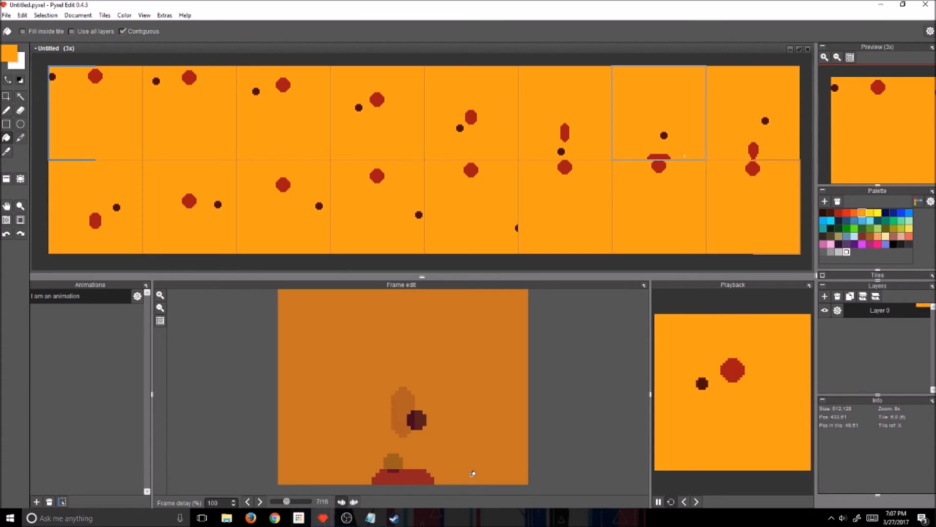
key(ctrl+z)
click(473, 476)
key(ctrl+z)
In frame 8, outline a small outward-curving orange splash to the right of the ball, beyond the ghosted shape, and fill it
drag(469, 437, 472, 400)
key(b)
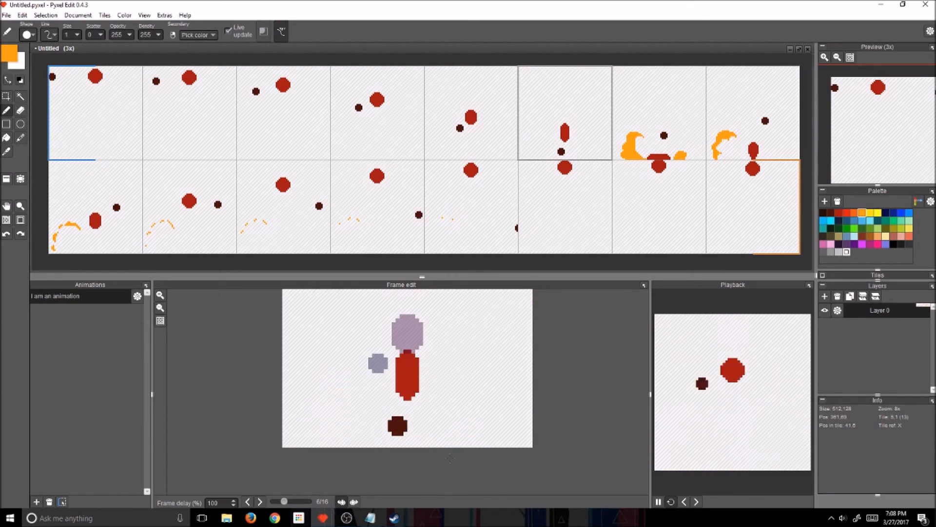
key(Right)
mouse_move(479, 444)
mouse_down()
mouse_move(493, 437)
mouse_move(468, 418)
mouse_move(483, 423)
mouse_move(479, 441)
mouse_up()
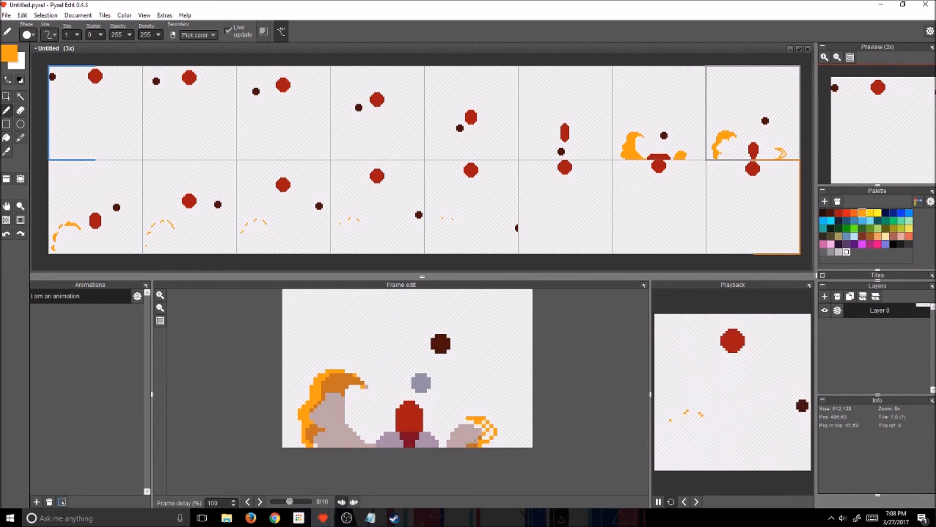
key(f)
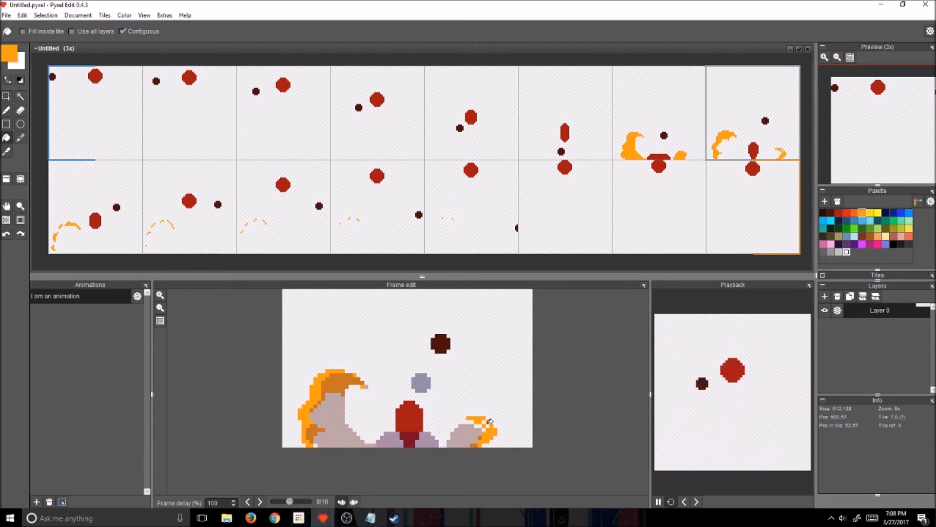
key(b)
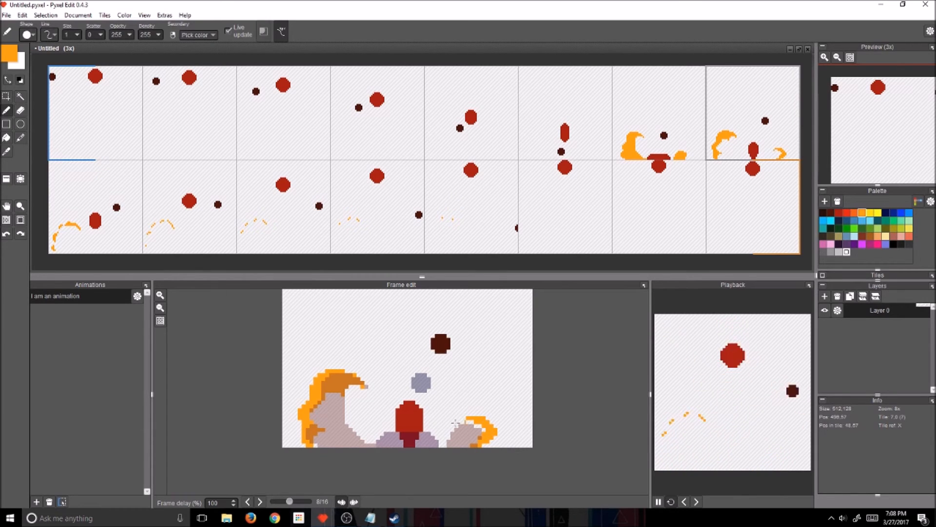
Draw a thinner orange curve for the right splash in frame 9 and a few thin dashes along its outer edge in frame 10
key(Right)
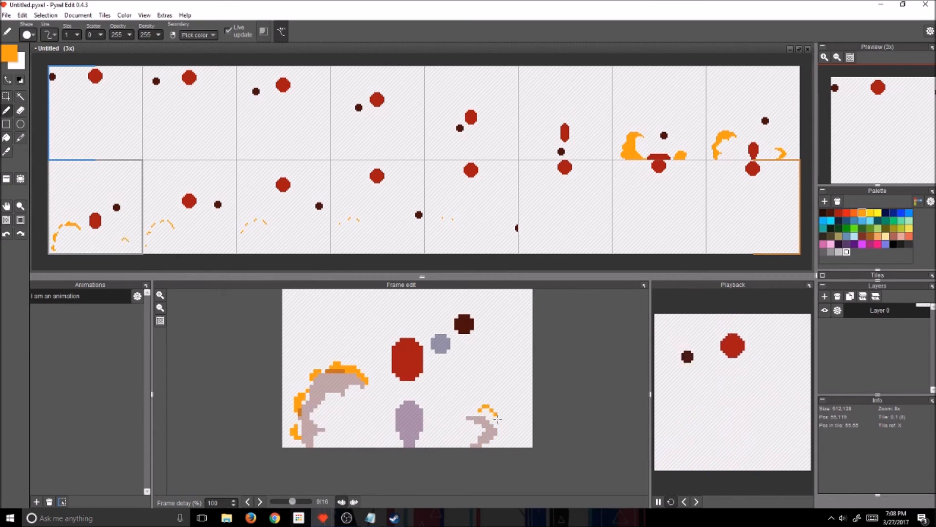
mouse_move(497, 416)
mouse_down()
mouse_move(498, 429)
mouse_move(490, 412)
mouse_up()
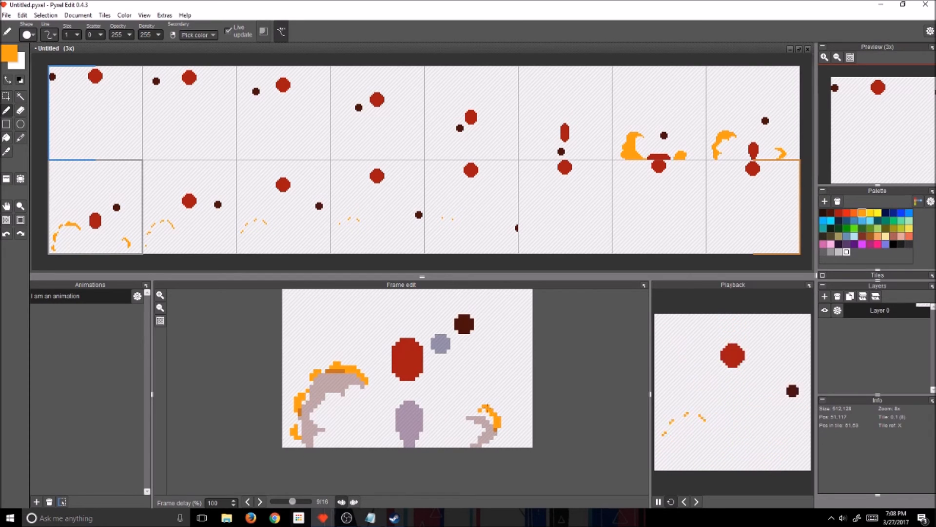
key(Right)
drag(495, 412, 499, 415)
click(488, 403)
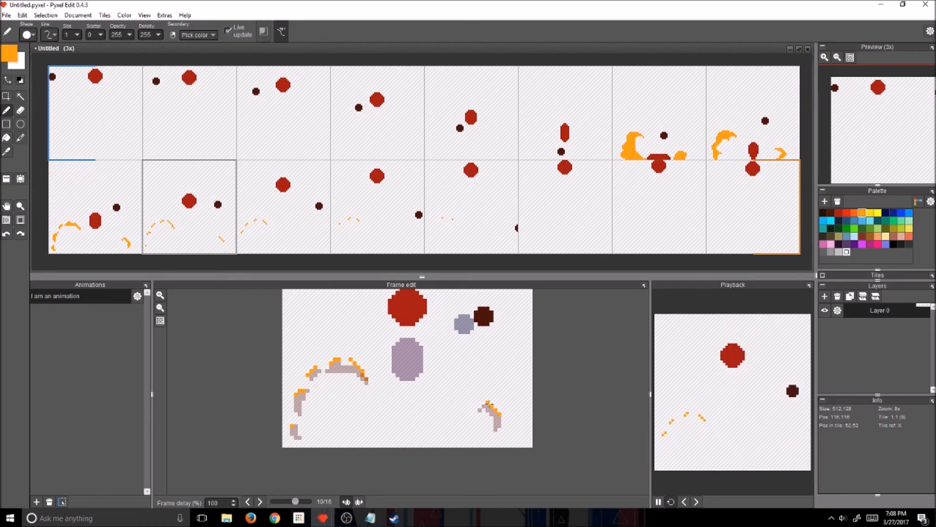
Add a short orange dash for the fading right splash in frame 11
key(Right)
click(490, 403)
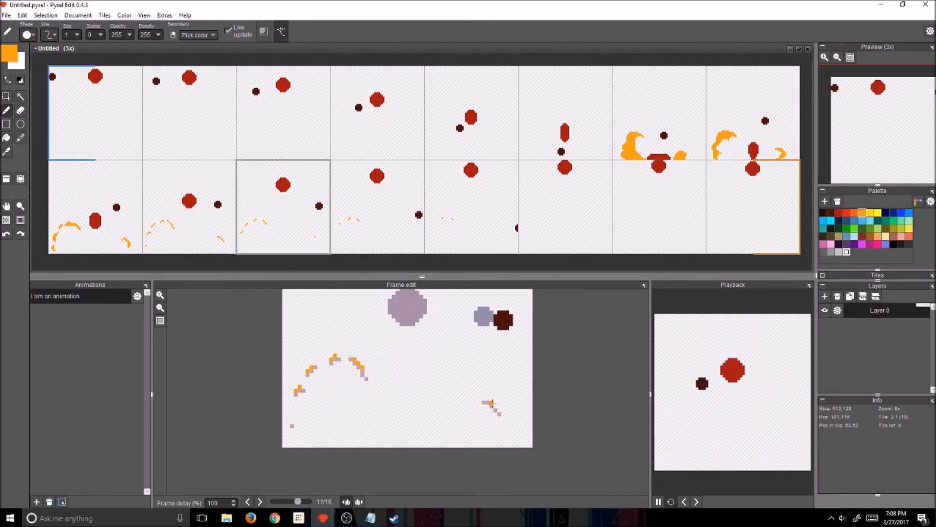
key(space)
drag(465, 382, 462, 404)
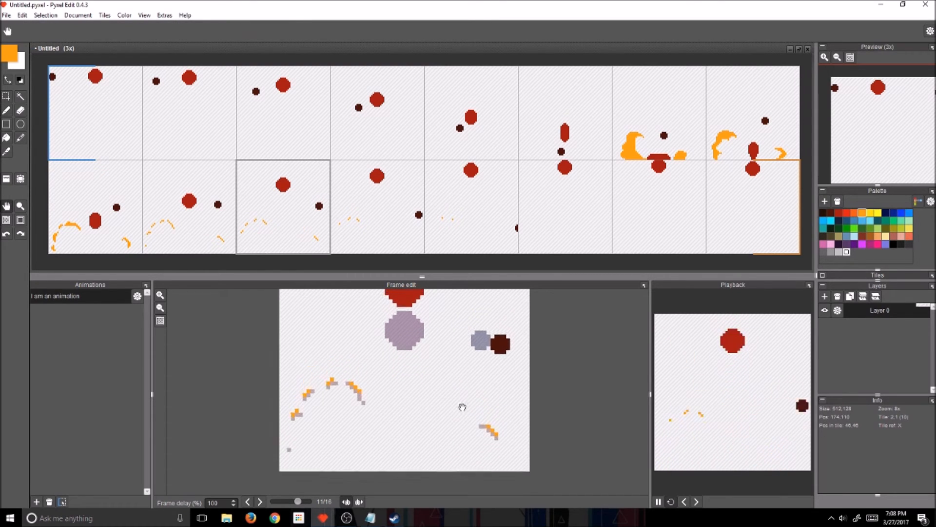
scroll(462, 404, down, 1)
scroll(460, 391, down, 1)
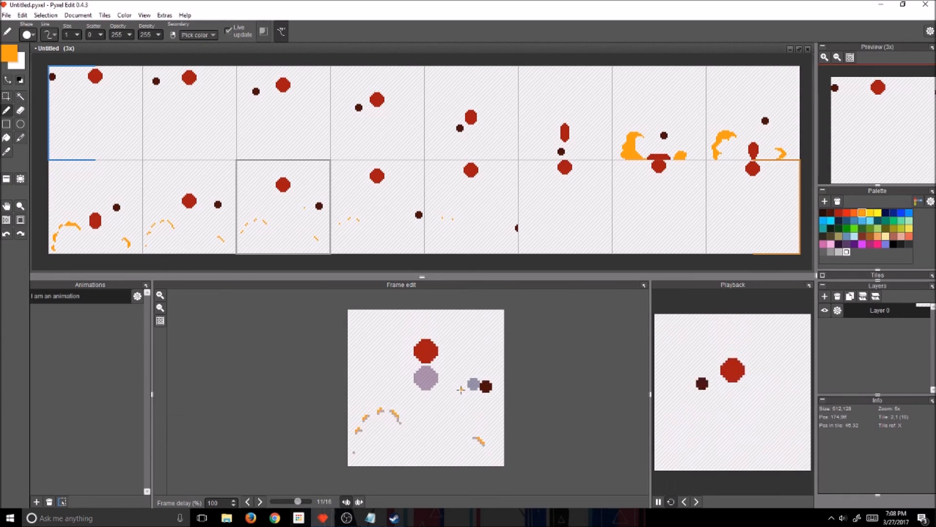
In frame 9, draw a vertical orange streak from just below the ball down to the ground
scroll(461, 390, up, 1)
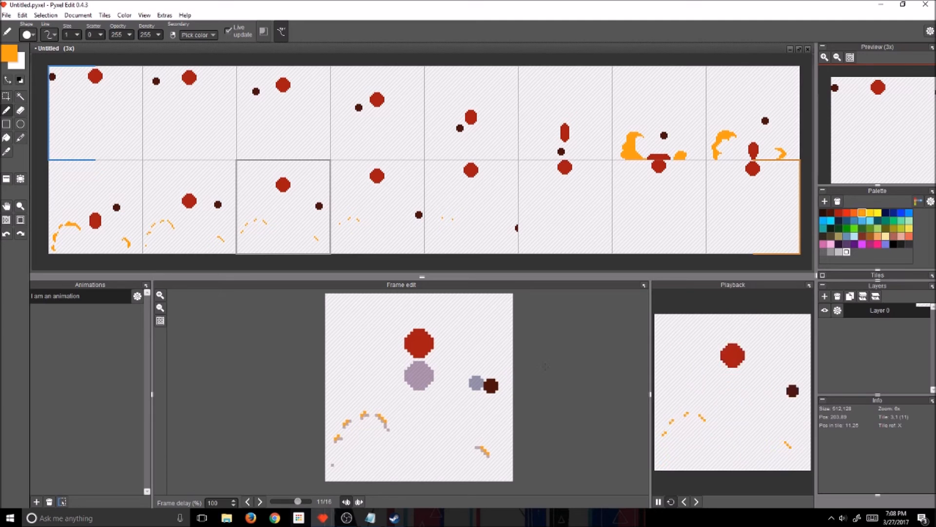
click(447, 392)
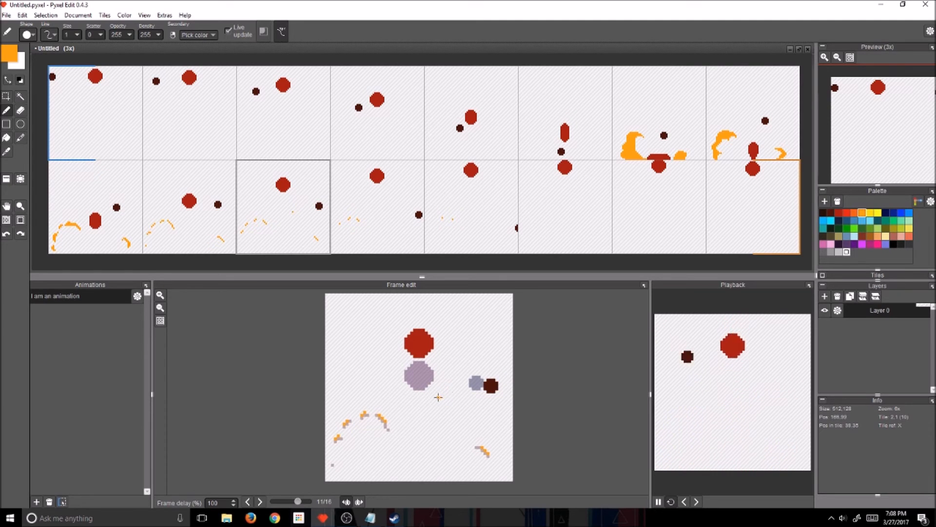
key(Left)
key(Left)
key(Left)
key(Right)
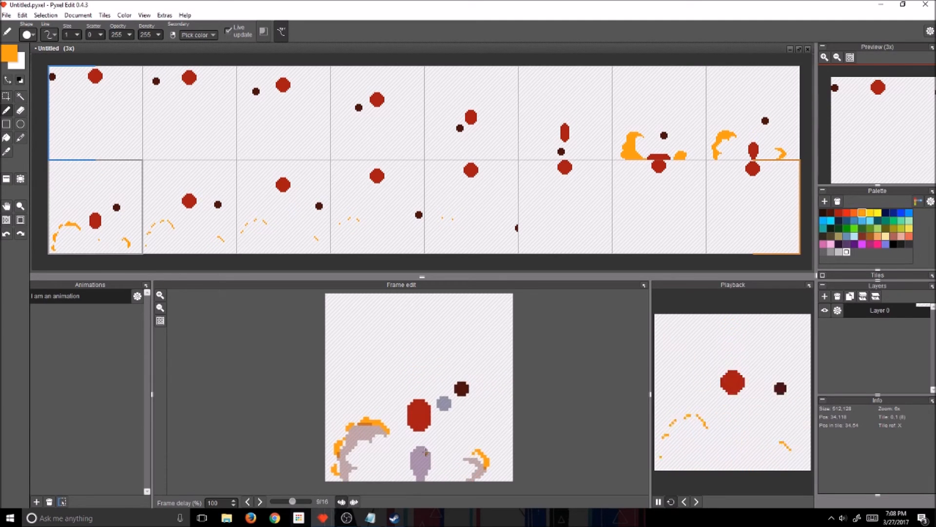
drag(420, 436, 420, 471)
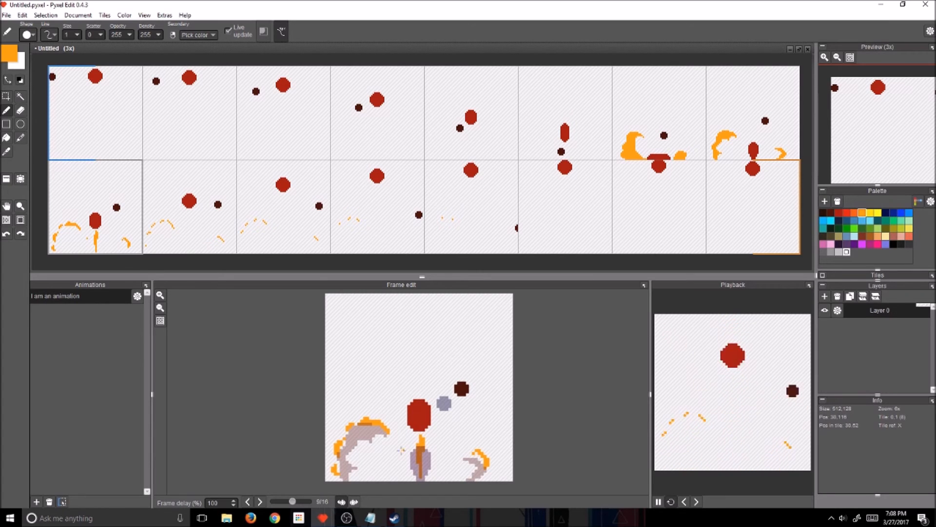
In frame 10, draw a thin wavy orange trail below the ball that curls into a hook near the ground
key(Right)
click(418, 396)
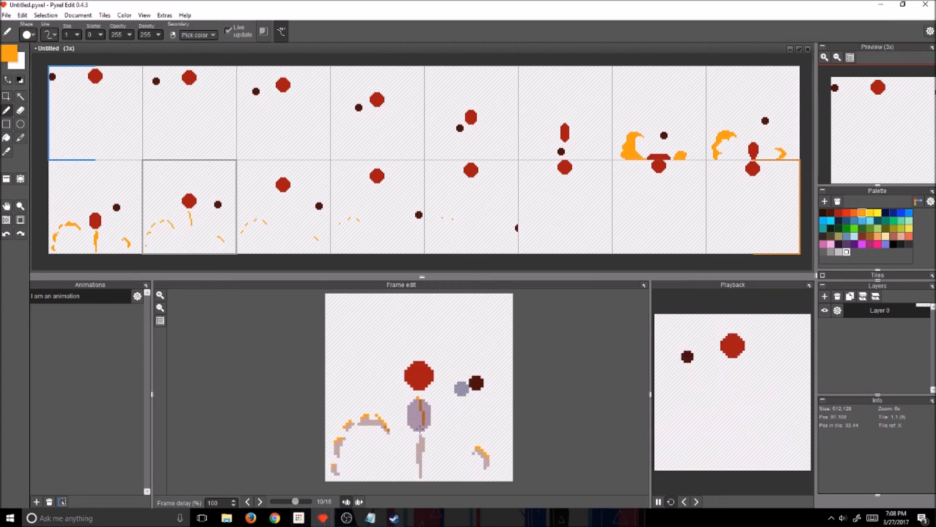
mouse_move(421, 426)
mouse_down()
mouse_move(413, 449)
mouse_move(426, 450)
mouse_up()
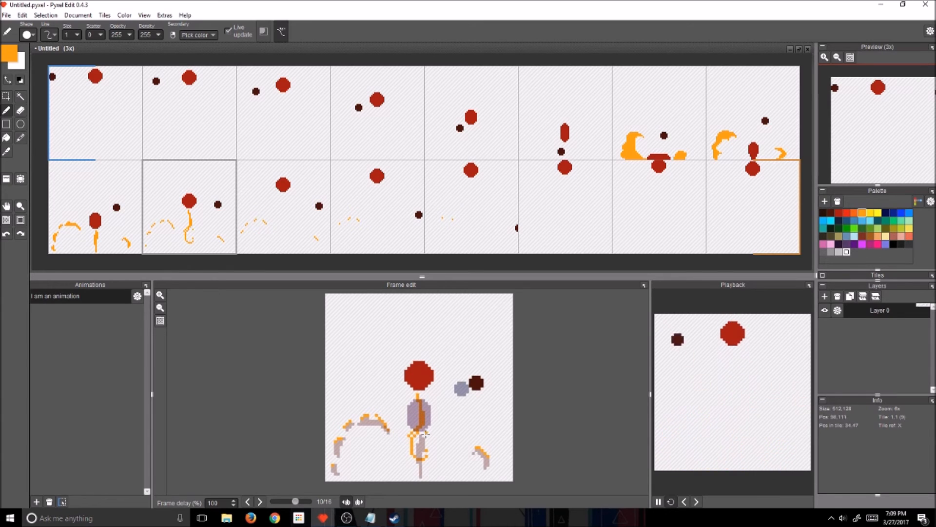
In frame 11, draw the central trail as separate short orange dashes along the ghosted shape, and undo the last pen stroke
key(period)
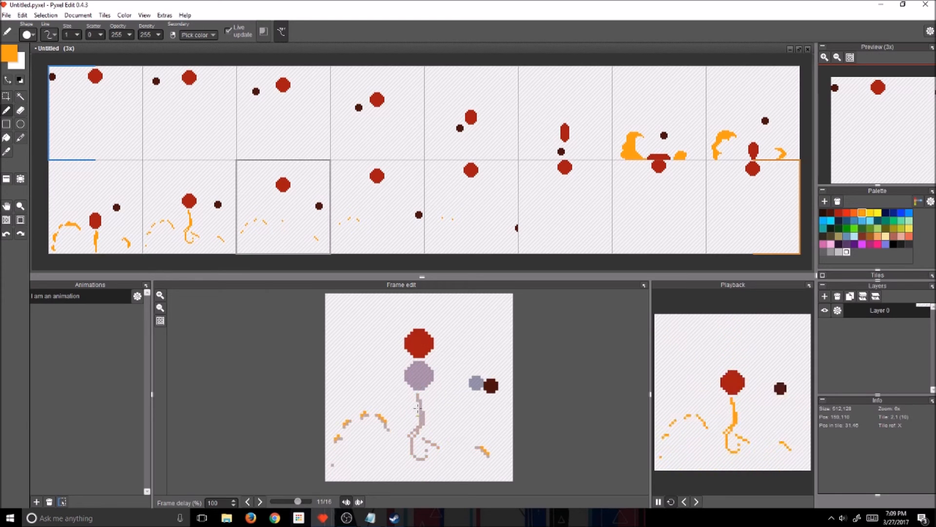
mouse_move(417, 397)
mouse_down()
mouse_move(419, 409)
mouse_move(416, 373)
mouse_move(414, 390)
mouse_up()
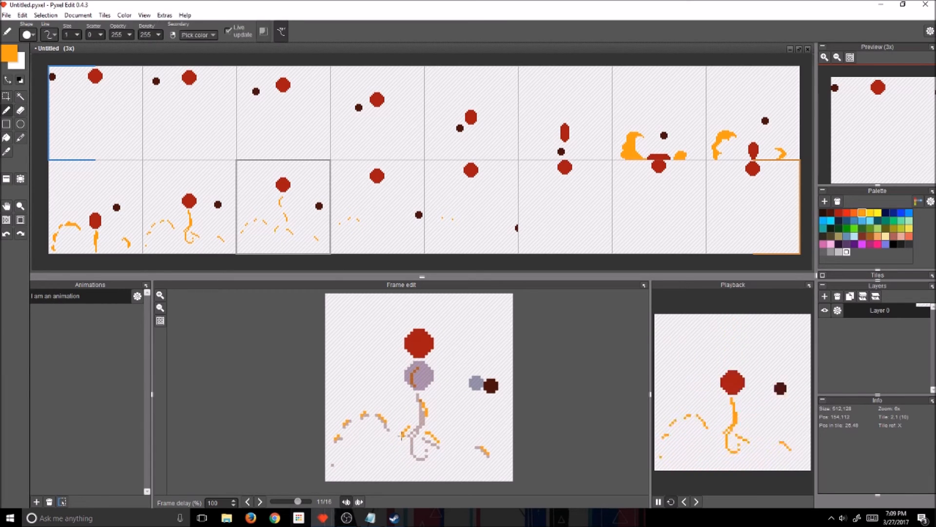
key(ctrl+z)
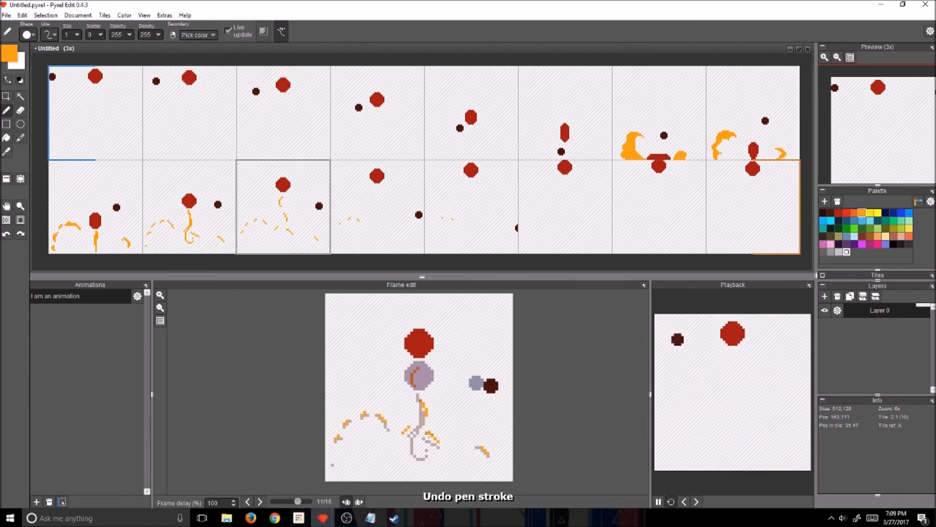
In frame 12, draw shorter orange dashes for the breaking central trail and trim the one beneath the ball
key(Right)
drag(426, 431, 435, 433)
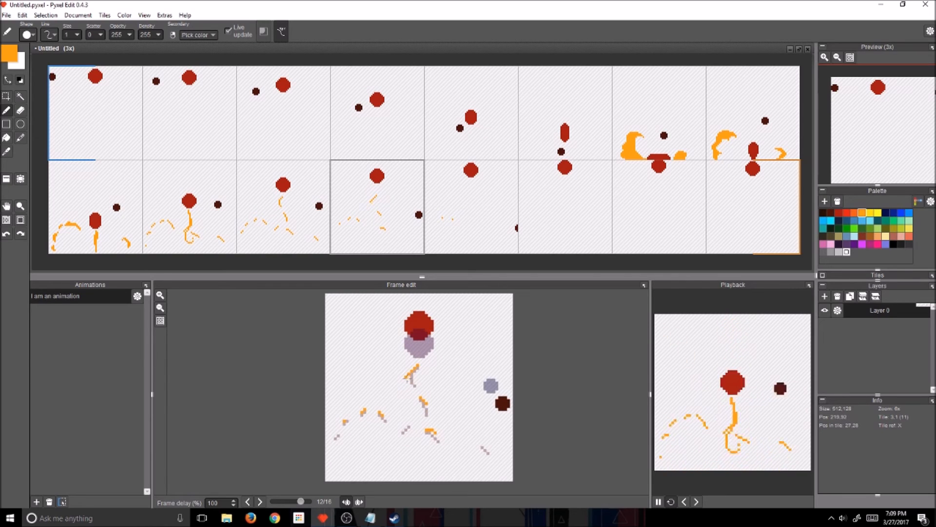
key(e)
key(b)
drag(402, 423, 404, 429)
In frame 13, draw a short orange wisp beneath the ball and a single dot lower down for the fading trail
key(period)
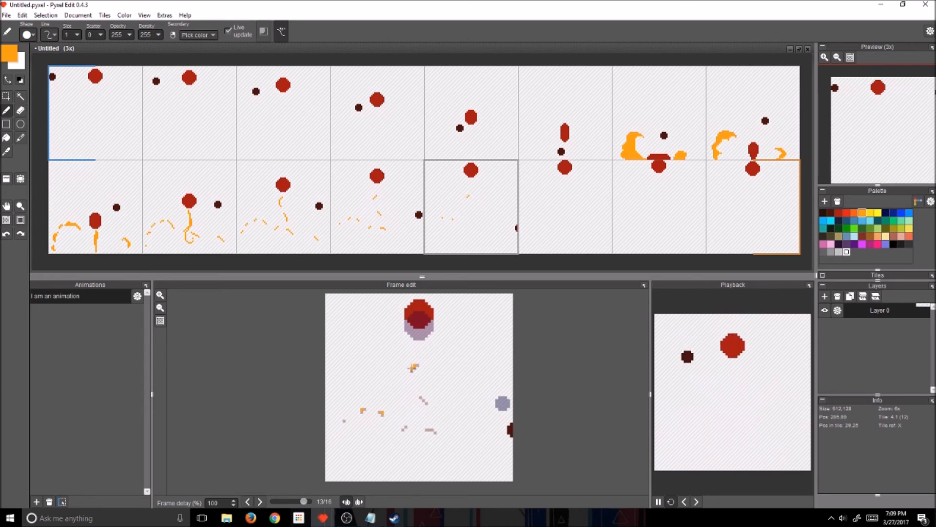
click(422, 398)
click(429, 363)
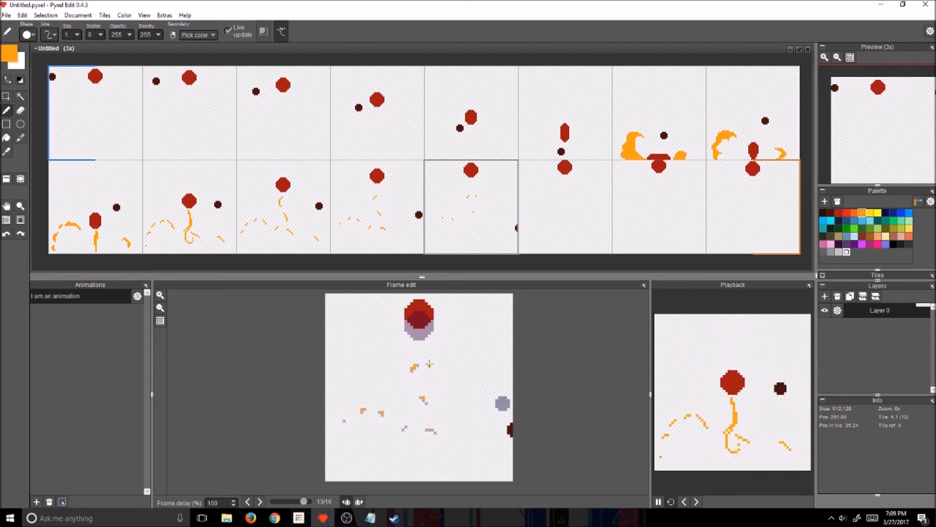
click(417, 350)
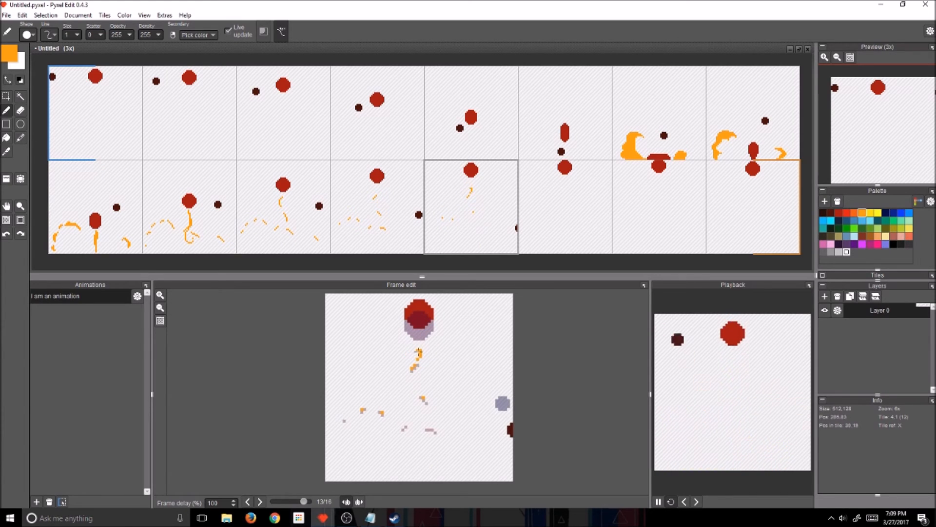
Add a tiny orange remnant of the central trail below the ball in frames 14 and 15
key(period)
click(418, 356)
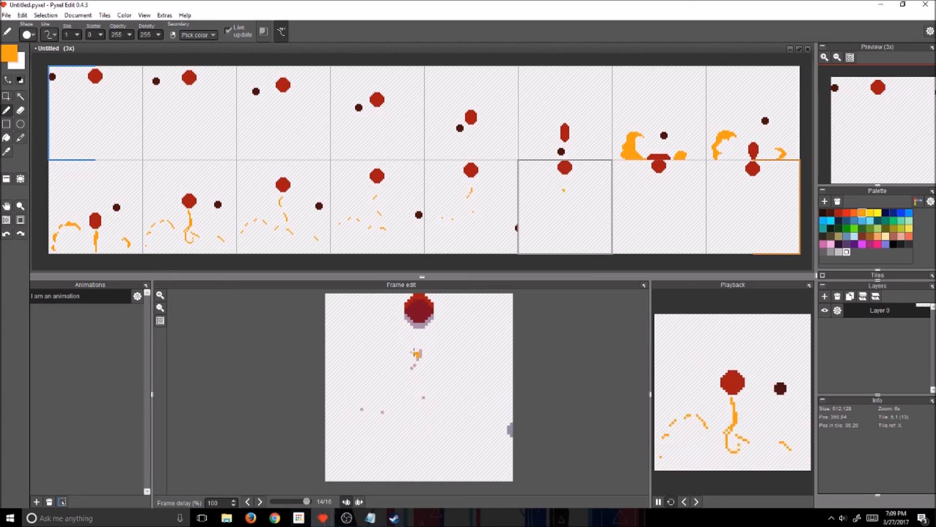
key(period)
click(417, 352)
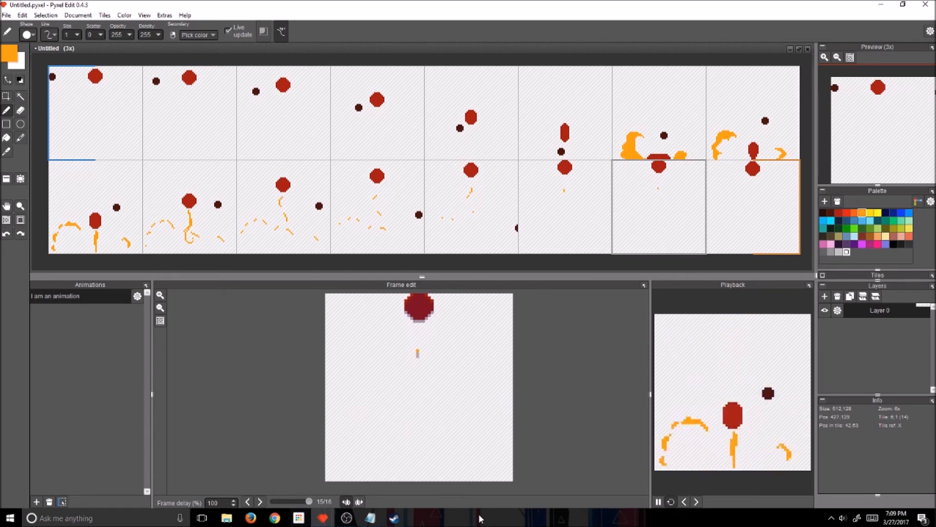
Add small orange dots near the ground as remnants of the trail's curl in frames 11, 12 and 13
key(comma)
key(comma)
key(comma)
key(comma)
key(comma)
key(period)
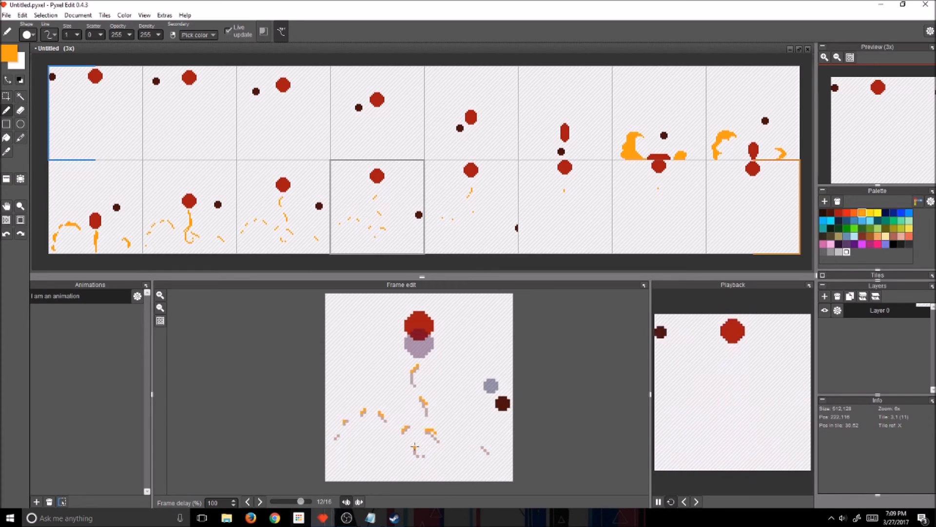
key(period)
click(494, 473)
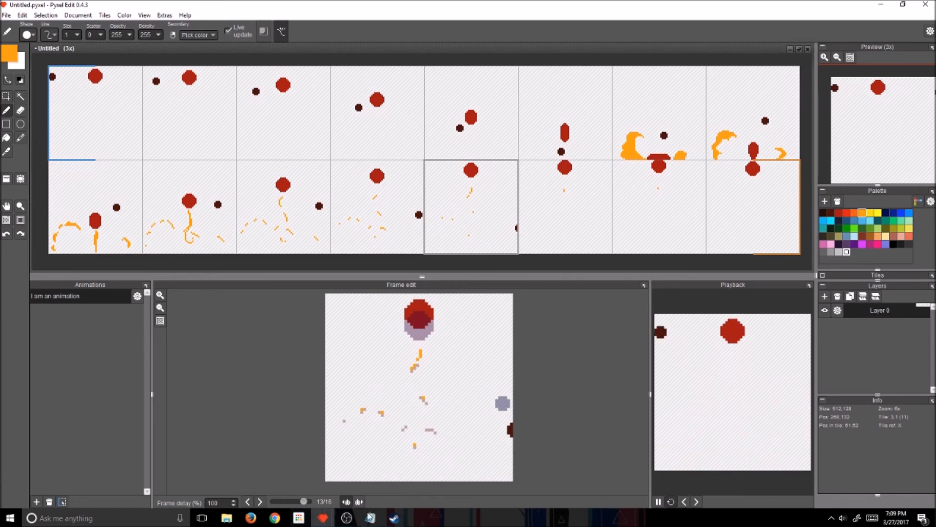
Switch to Notepad and review the animation tips, from scrubbing through frames to copying tiles with the tile tool
click(370, 516)
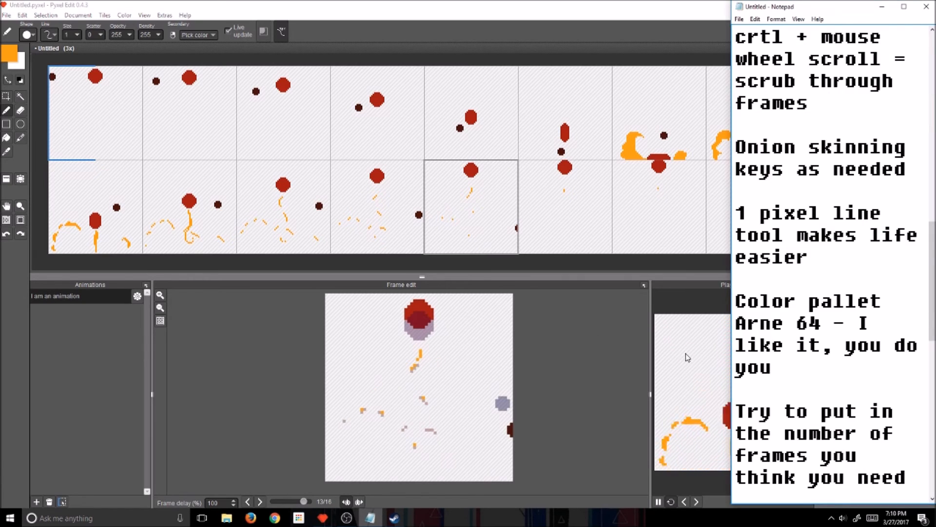
click(851, 264)
scroll(842, 265, down, 1)
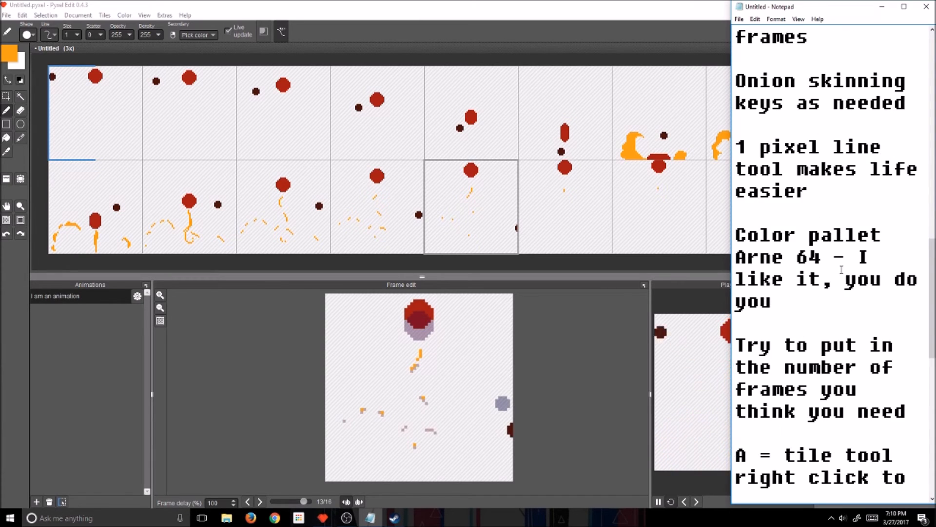
scroll(842, 270, up, 1)
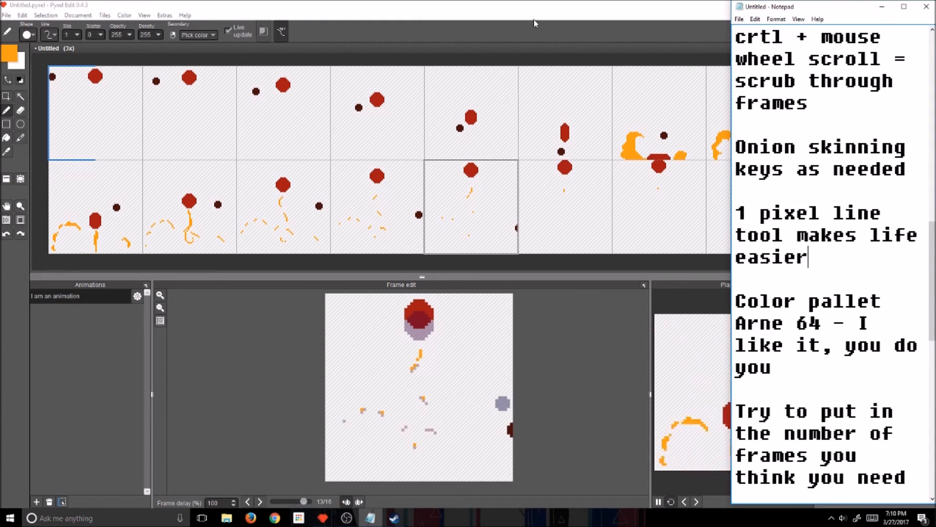
scroll(773, 287, down, 2)
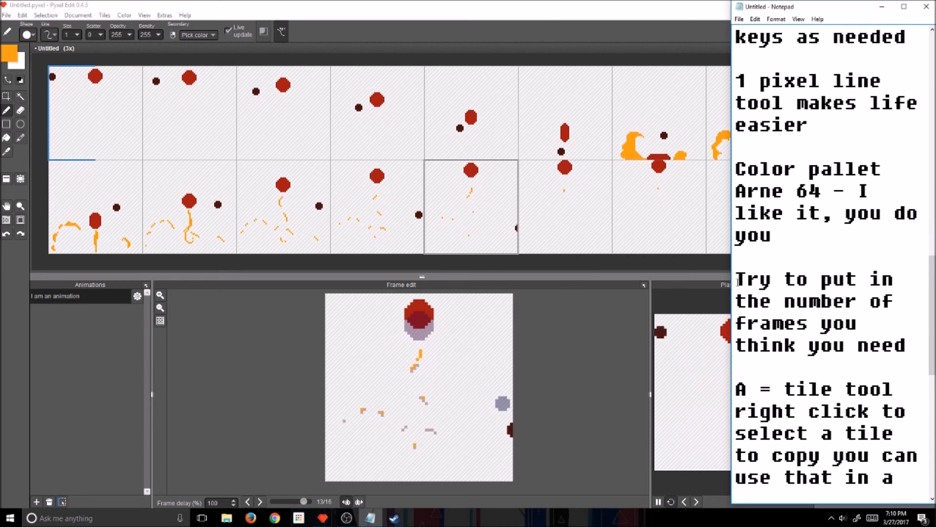
scroll(738, 282, down, 2)
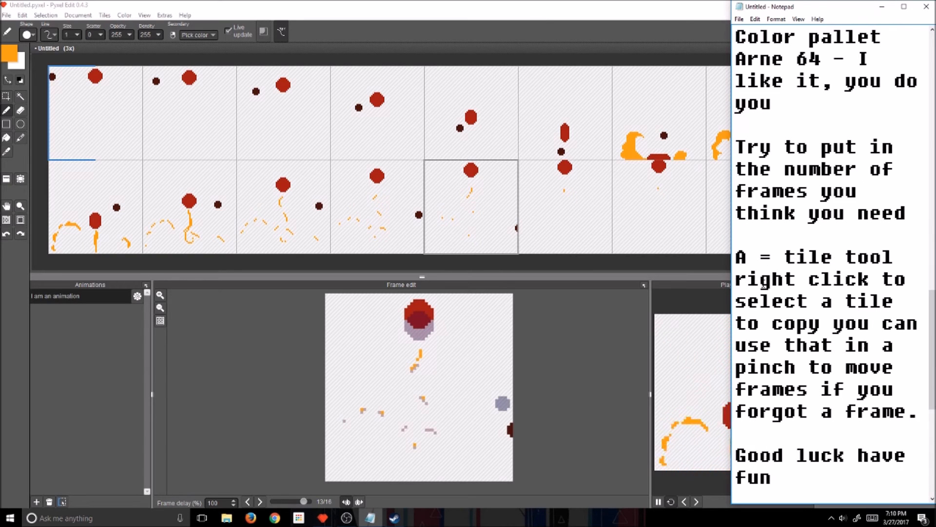
Switch back to Pyxel Edit and resize the canvas to 3 tiles high, adding an empty row below the frames
click(317, 4)
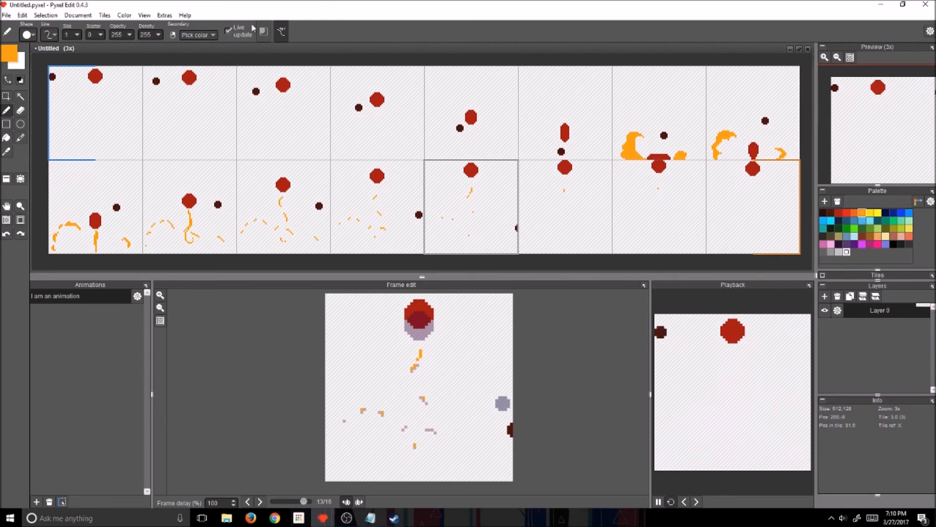
click(78, 15)
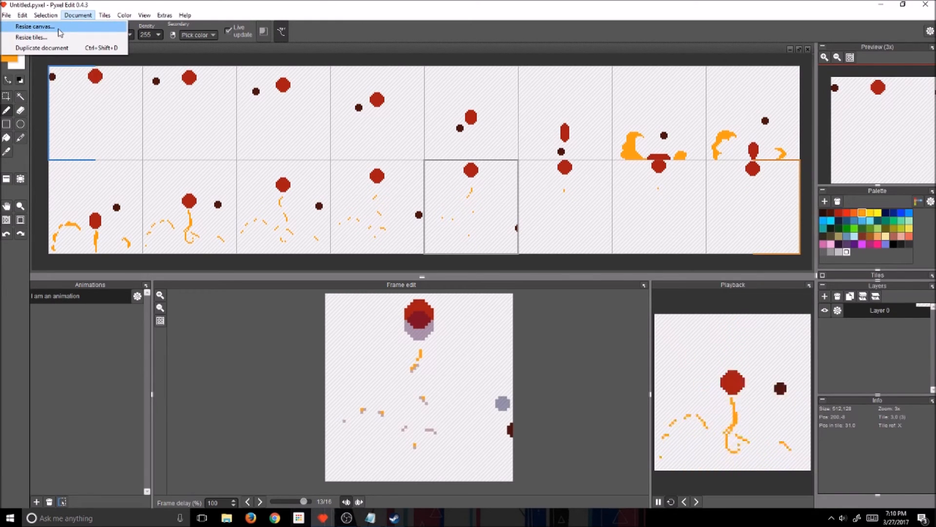
click(58, 28)
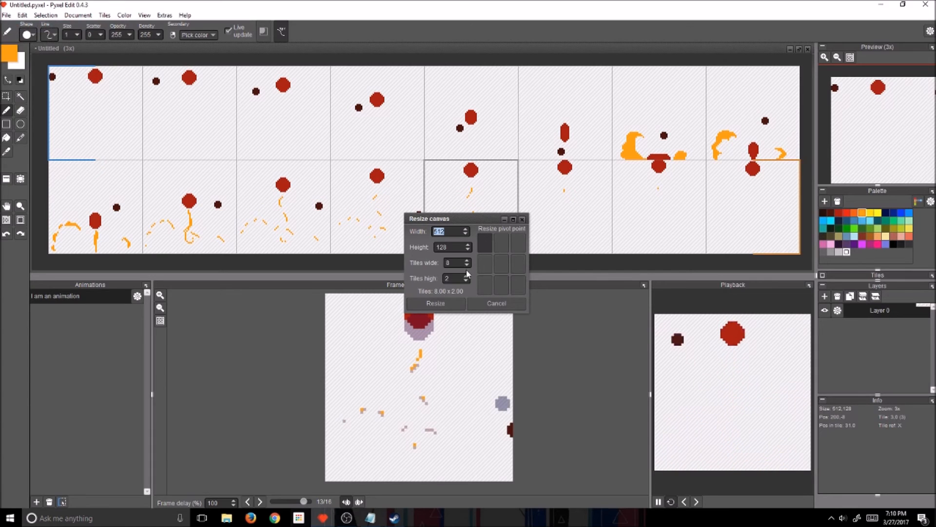
click(446, 301)
scroll(422, 204, down, 2)
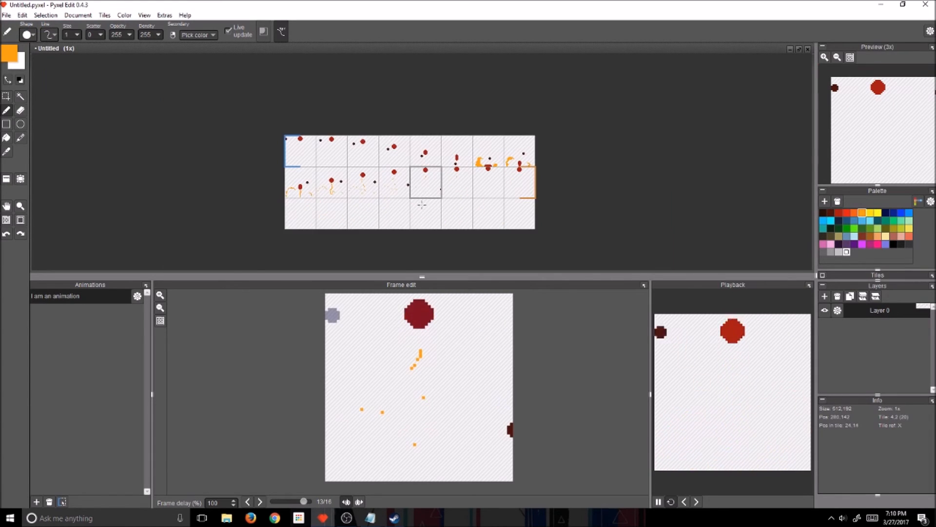
scroll(422, 204, up, 1)
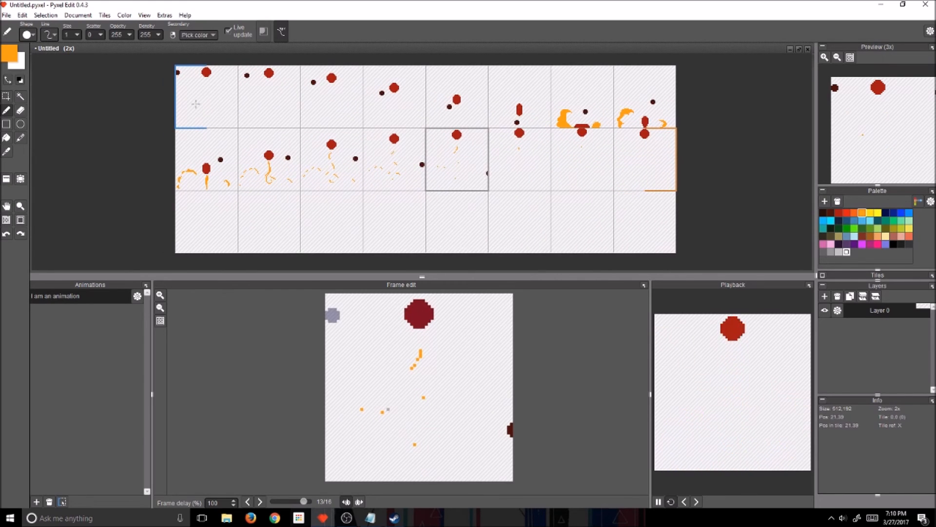
Activate the tile tool, check the tile-copying note in Notepad, and return to the Pyxel Edit canvas
key(t)
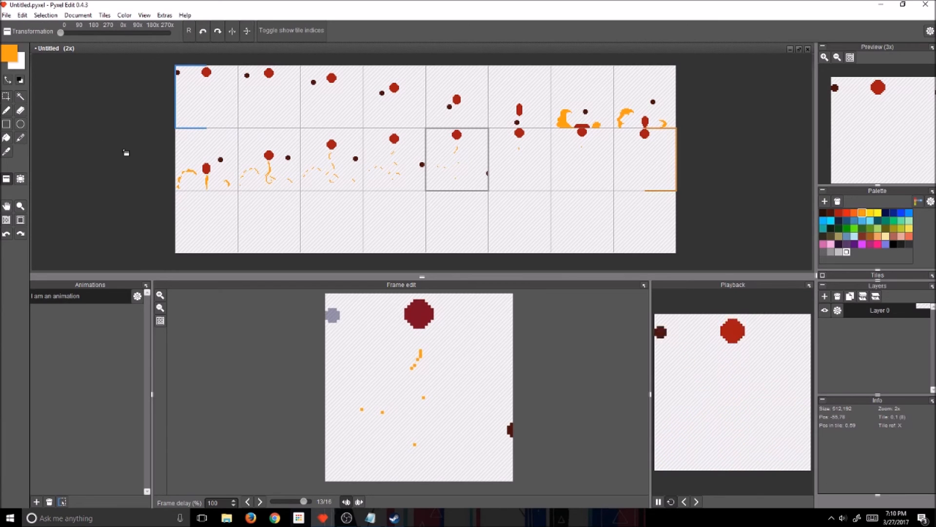
click(370, 518)
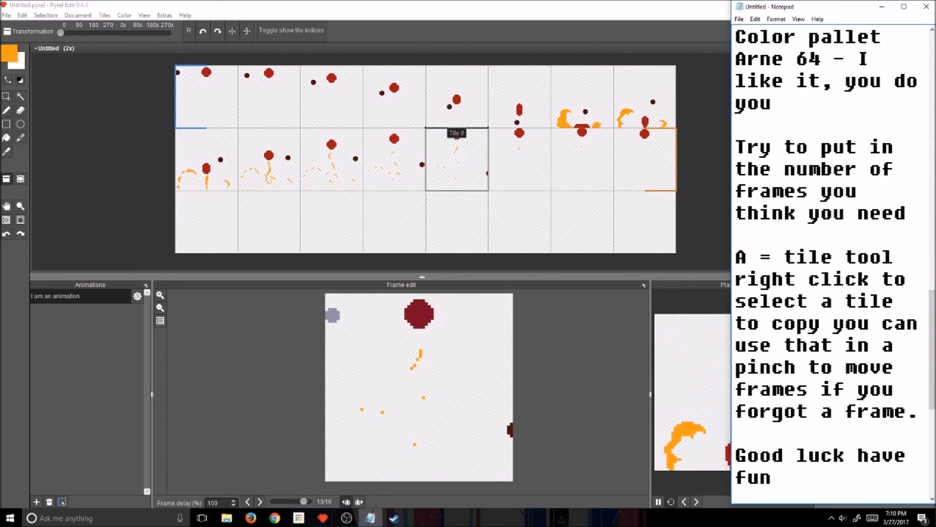
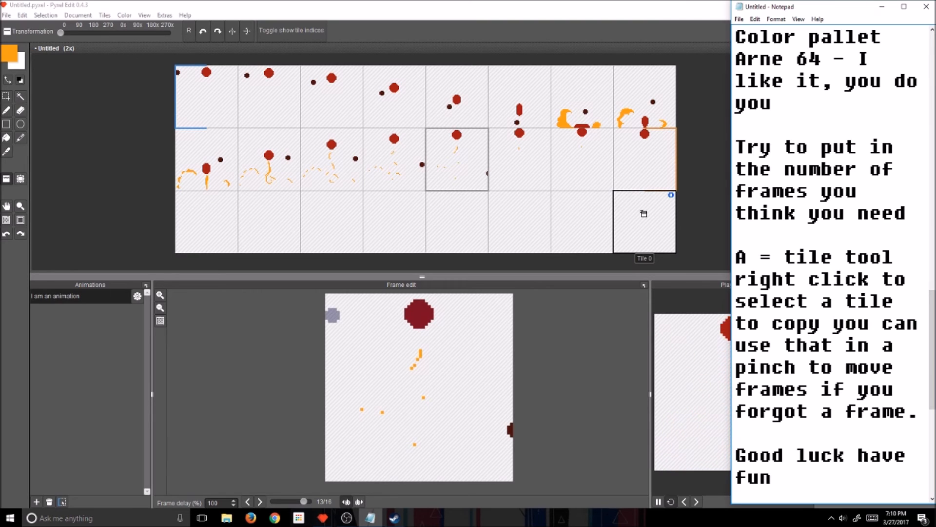
click(644, 213)
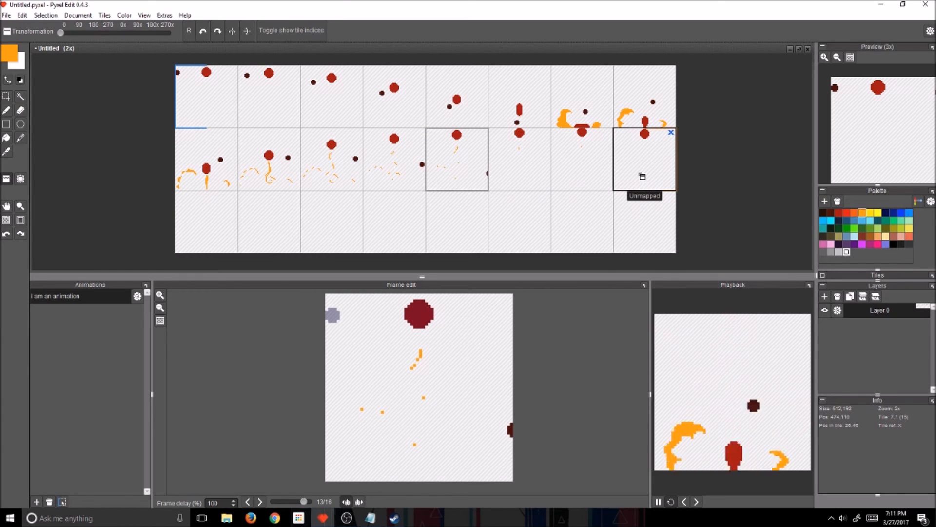
Copy the second-row frames one by one into the matching cells of the empty third row, working from the last to the first
click(526, 213)
right_click(467, 165)
click(471, 237)
right_click(406, 173)
click(402, 229)
right_click(338, 170)
click(326, 217)
right_click(277, 155)
click(270, 220)
right_click(207, 161)
click(207, 222)
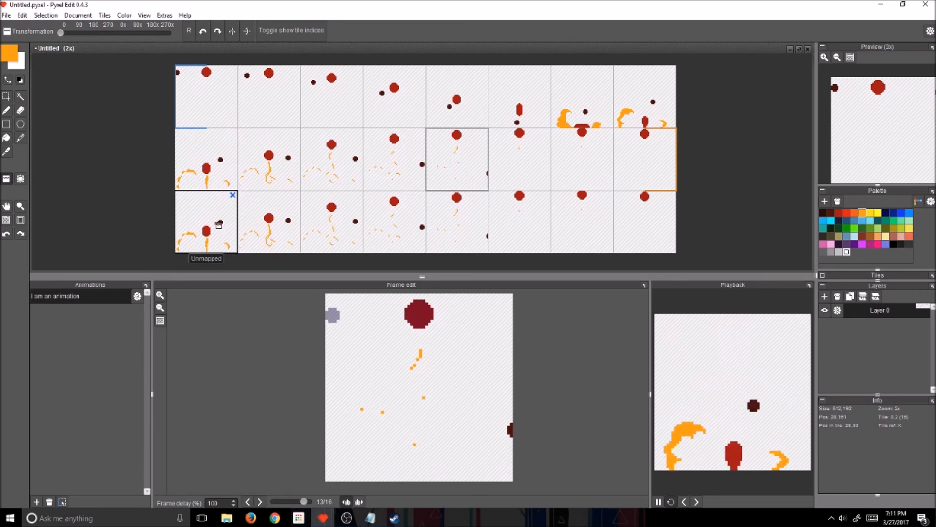
Select the tile bounds of frame 9 with the selection tool and open the program's Settings
key(s)
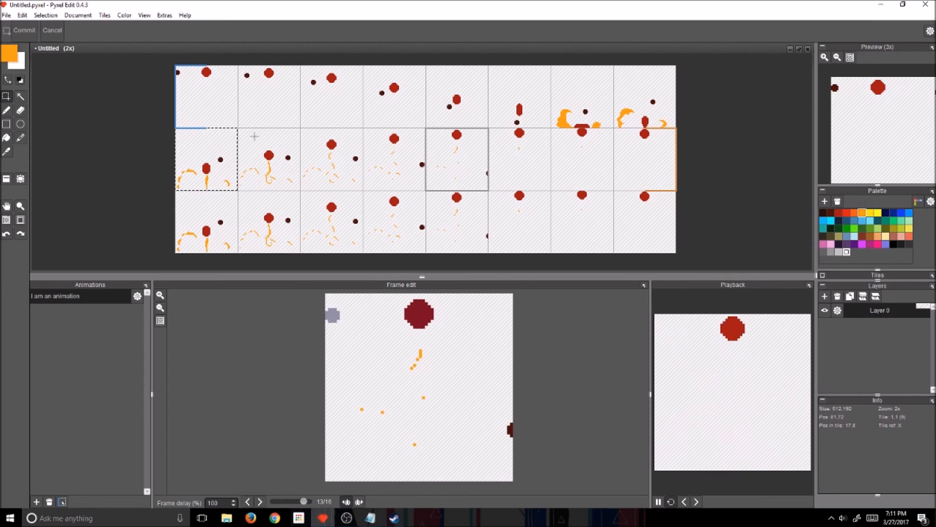
click(6, 16)
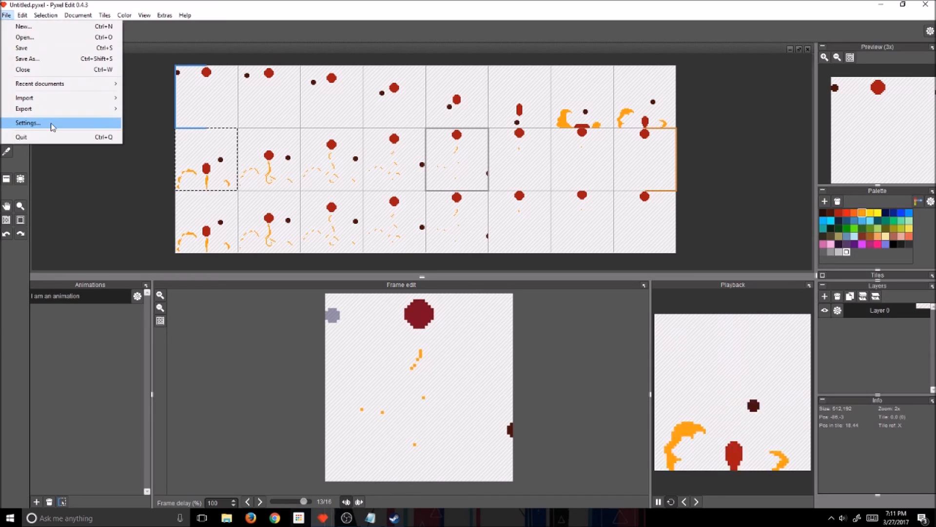
click(28, 123)
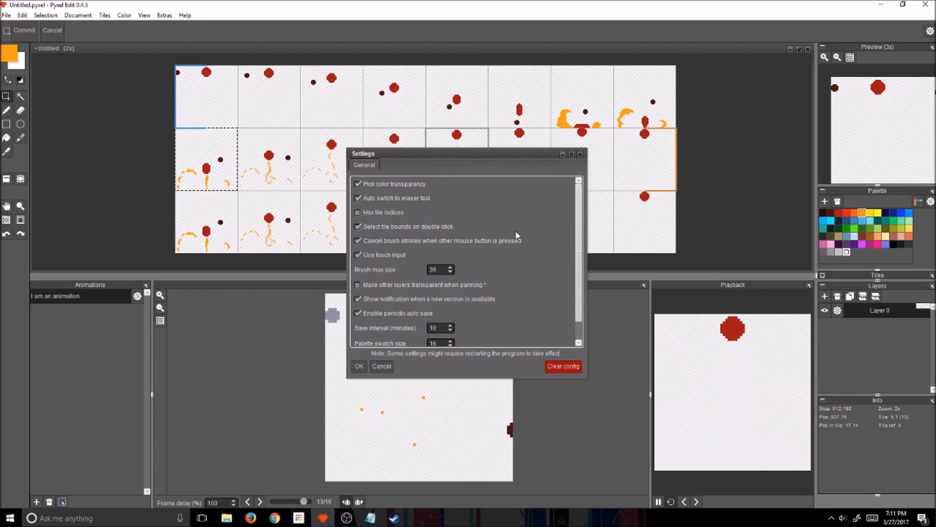
Look through the General settings and close the dialog with the options as they are
scroll(518, 236, down, 1)
scroll(518, 250, up, 1)
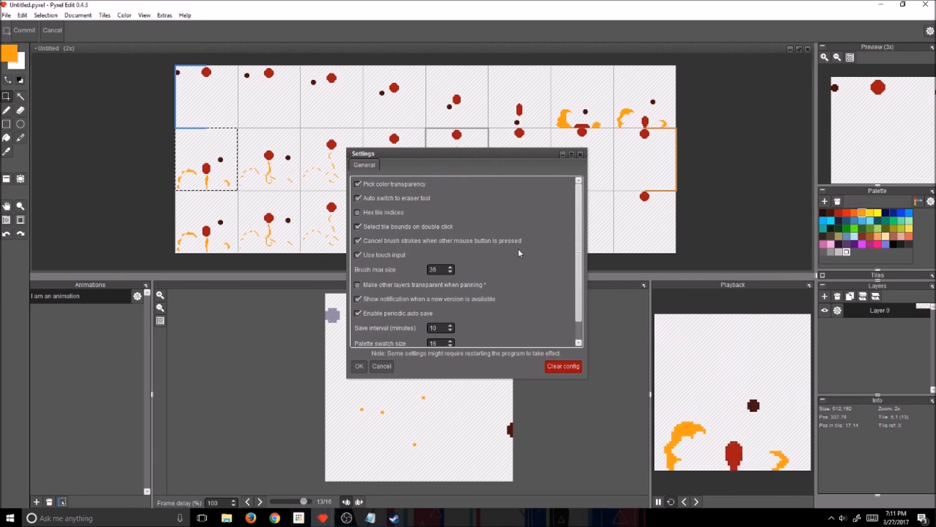
scroll(519, 253, down, 1)
scroll(519, 253, up, 1)
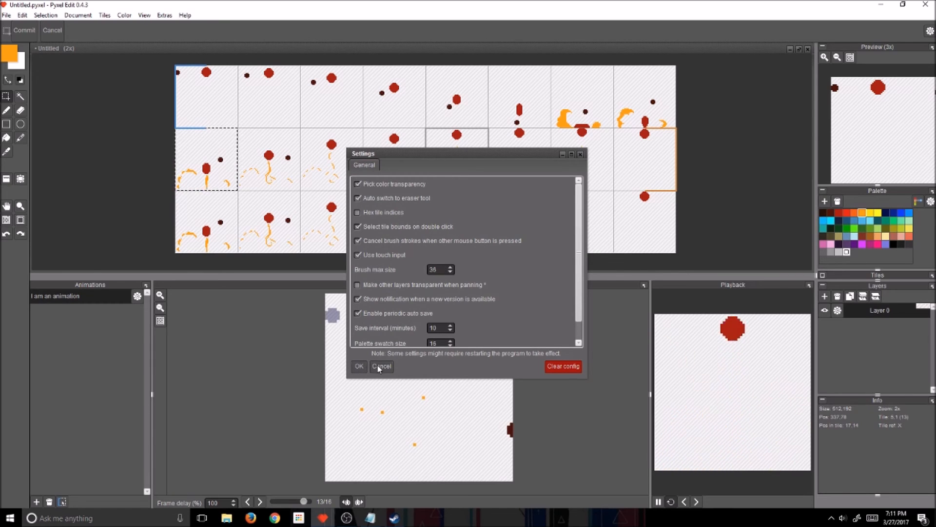
click(360, 366)
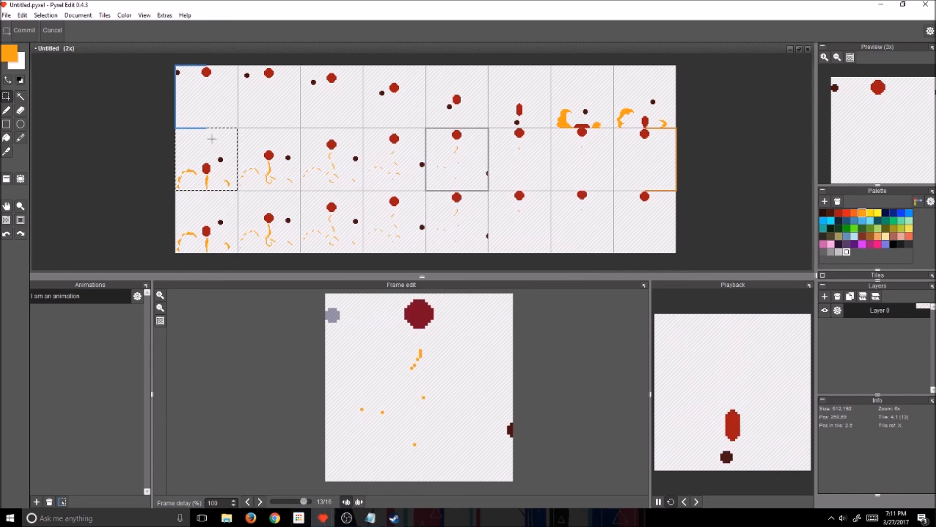
Extend the selection from frame 9 across all eight second-row frames, delete their contents, and undo the deletion
drag(272, 144, 296, 158)
shift+double_click(263, 146)
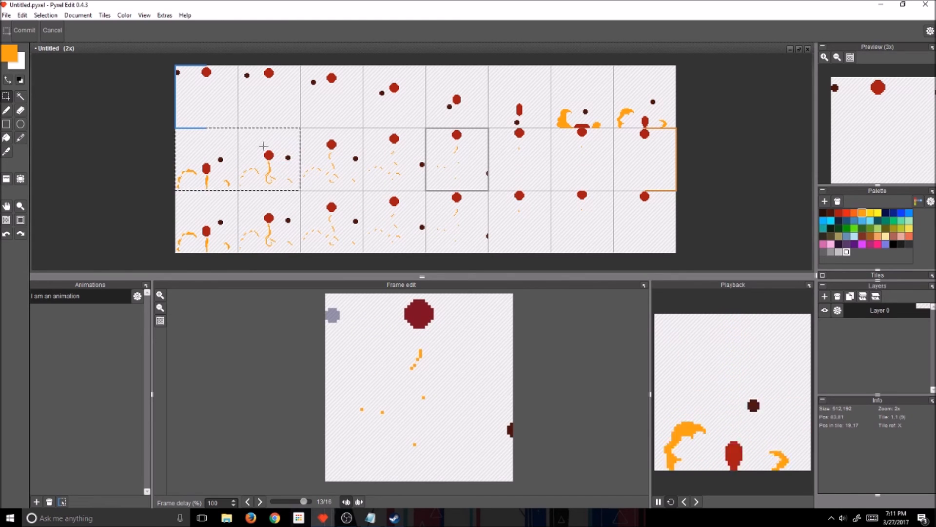
shift+click(391, 160)
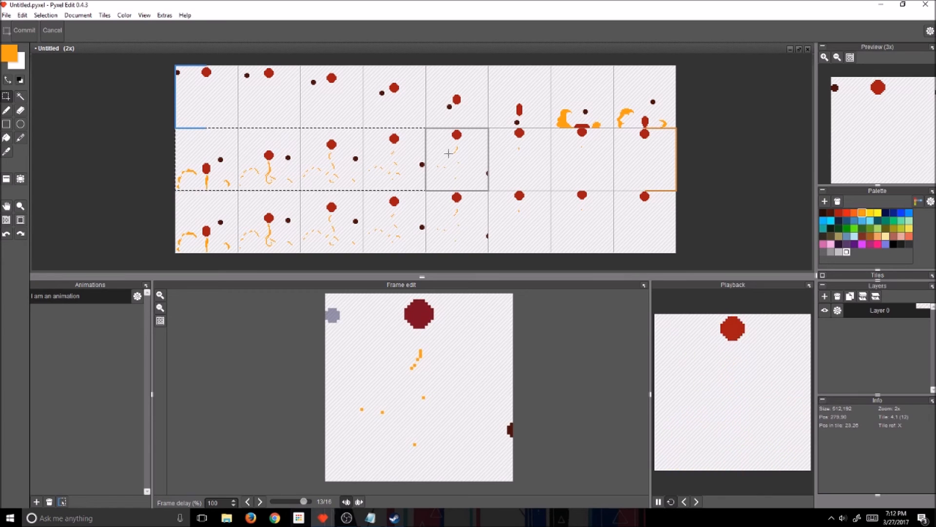
shift+click(592, 157)
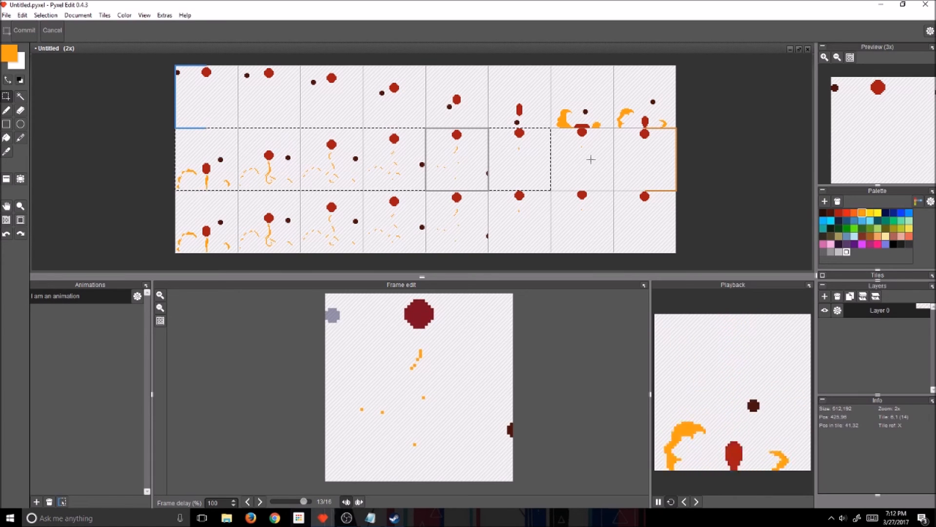
key(Left)
key(Right)
key(Left)
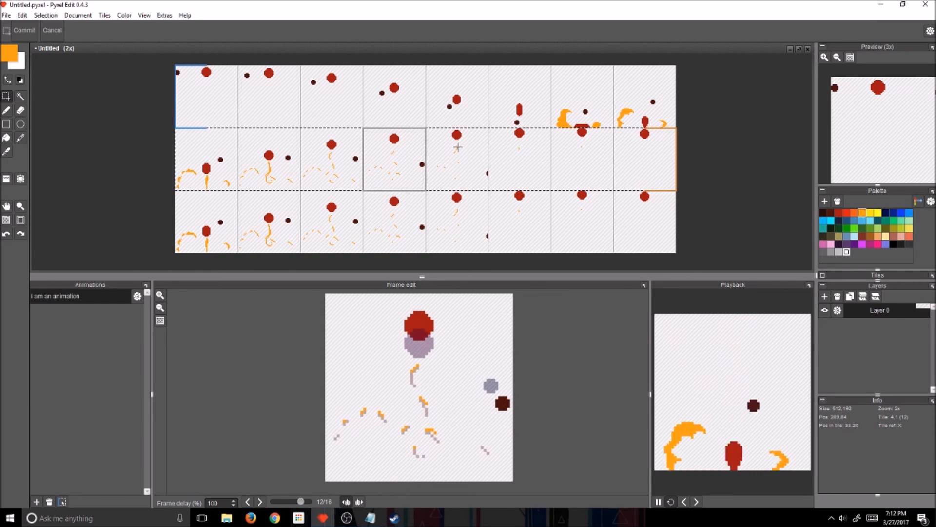
key(Delete)
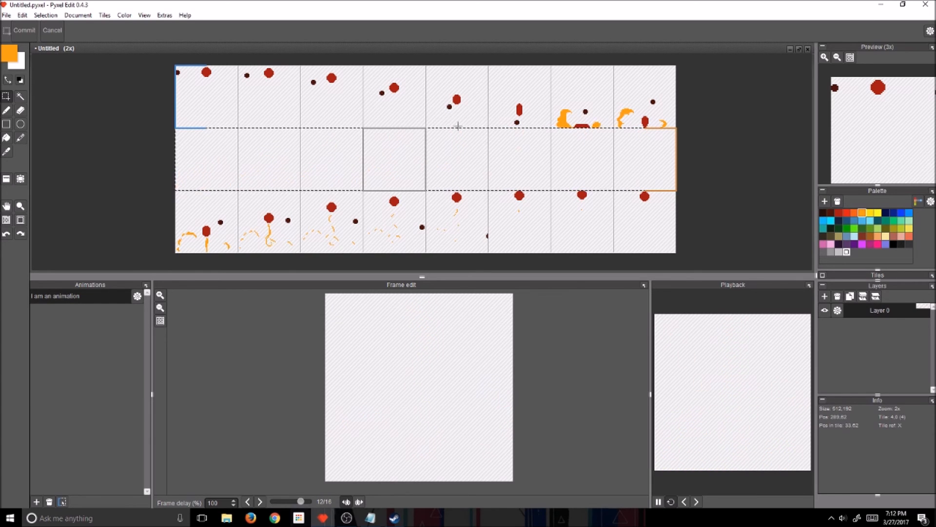
key(ctrl+z)
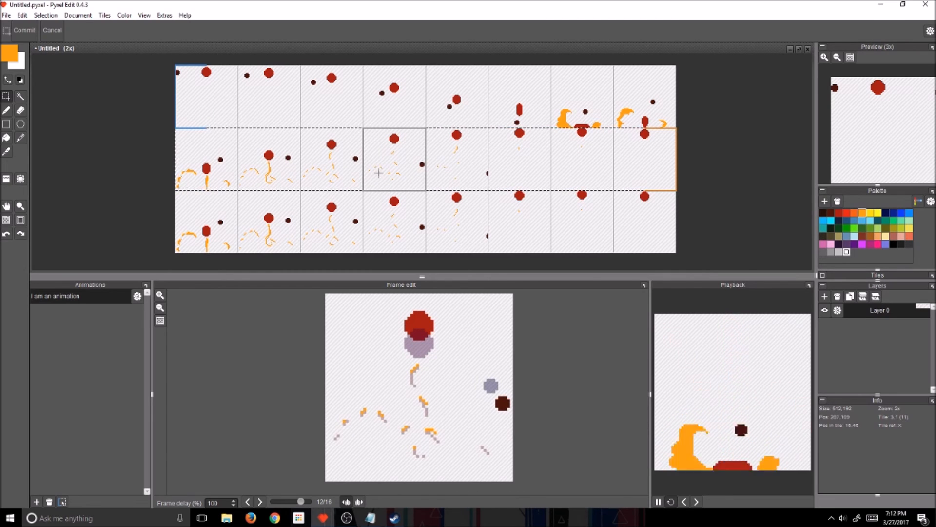
Try the eraser and pen tools on frame 12 and sample the ball's red as the drawing colour
key(e)
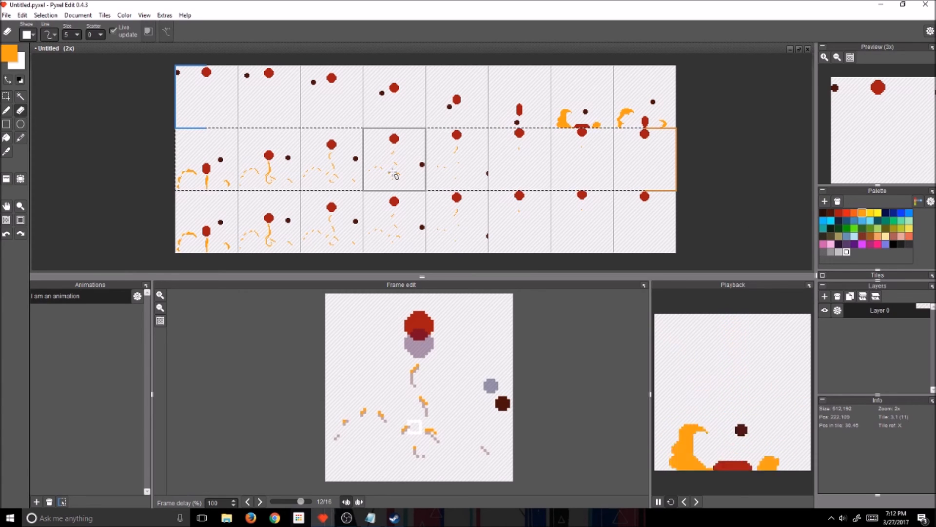
key(b)
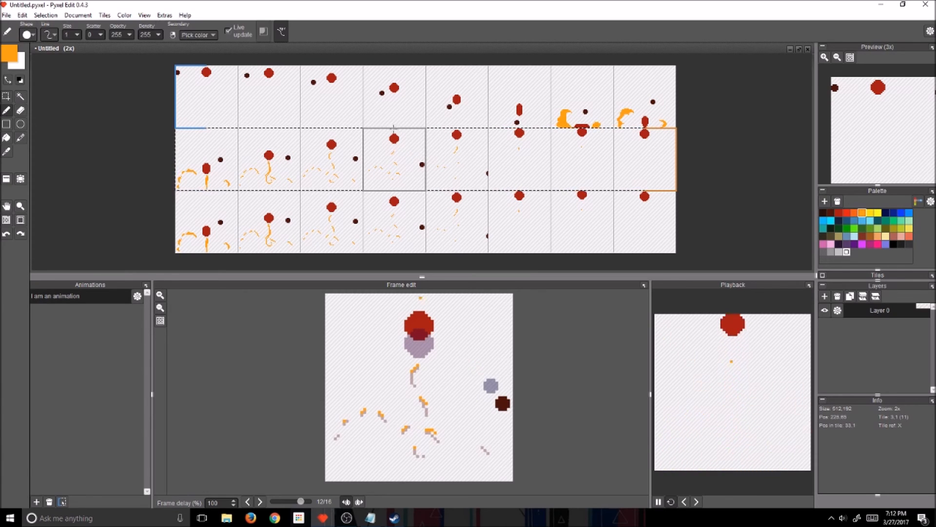
alt+click(393, 141)
Undo the orange pen dot and the tile-by-tile selections in the second row until nothing is selected
key(ctrl+z)
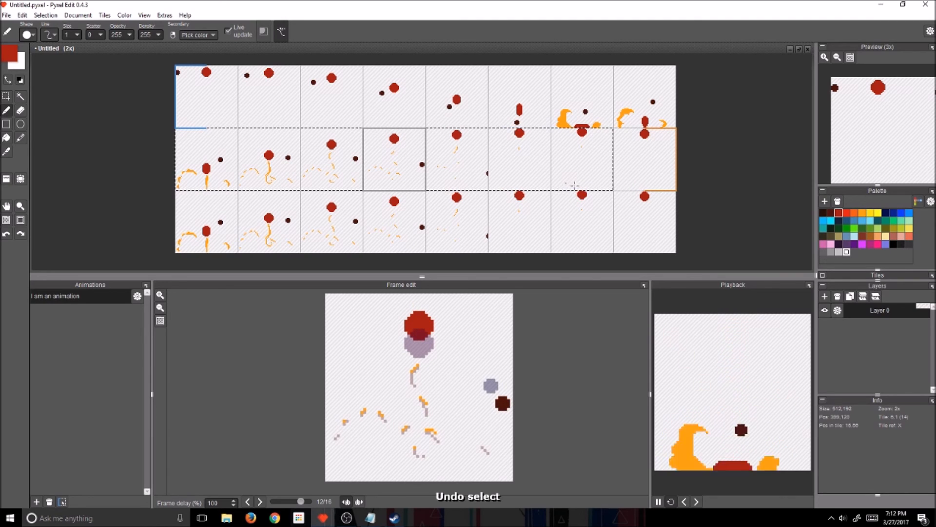
key(ctrl+z)
key(ctrl+z)
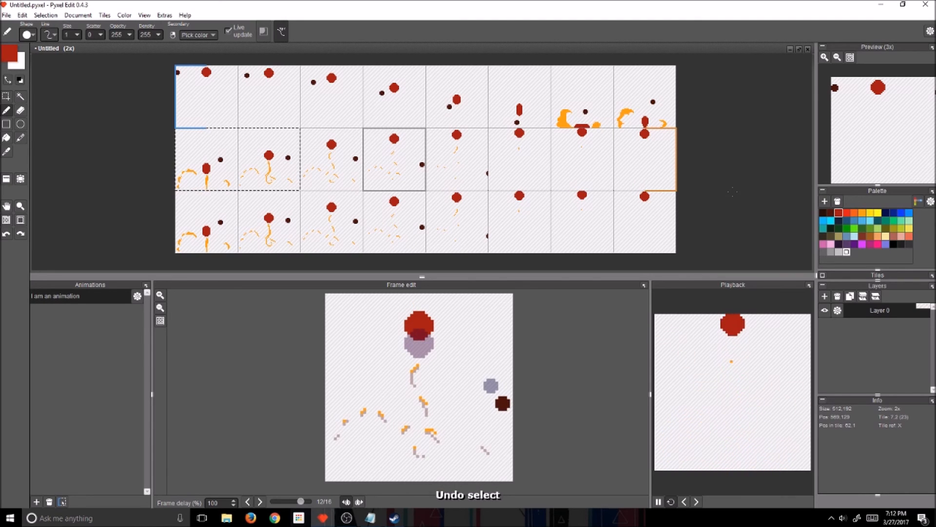
key(ctrl+z)
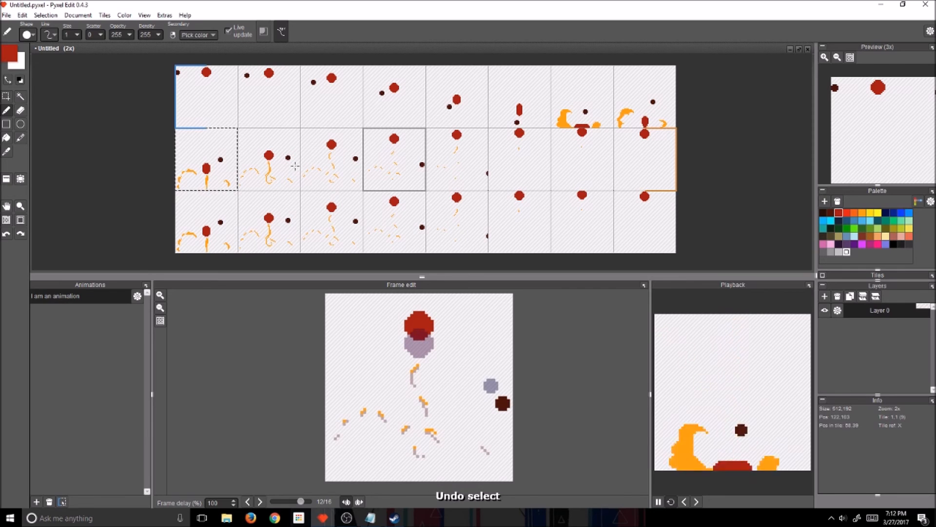
key(ctrl+z)
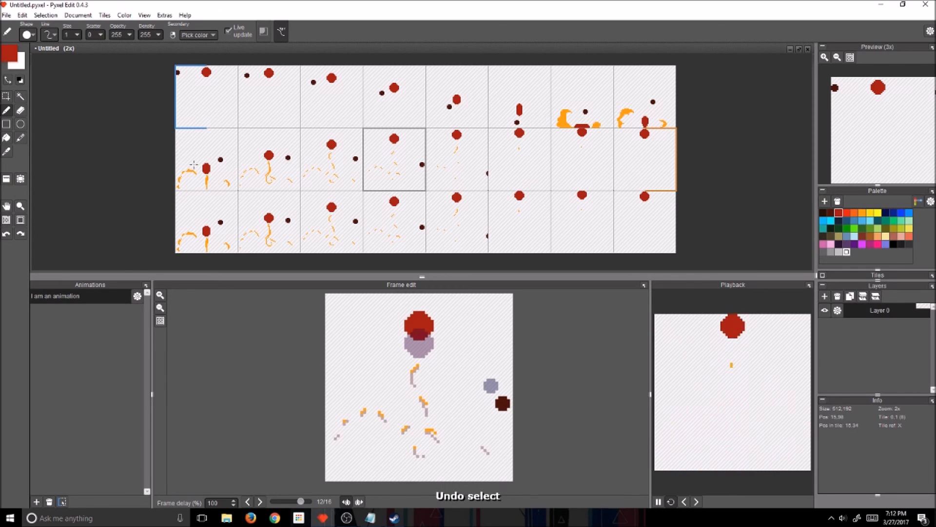
Clear frame 9 using its tile-bounds selection and draw the empty tile over the rest of the second row
key(s)
double_click(197, 142)
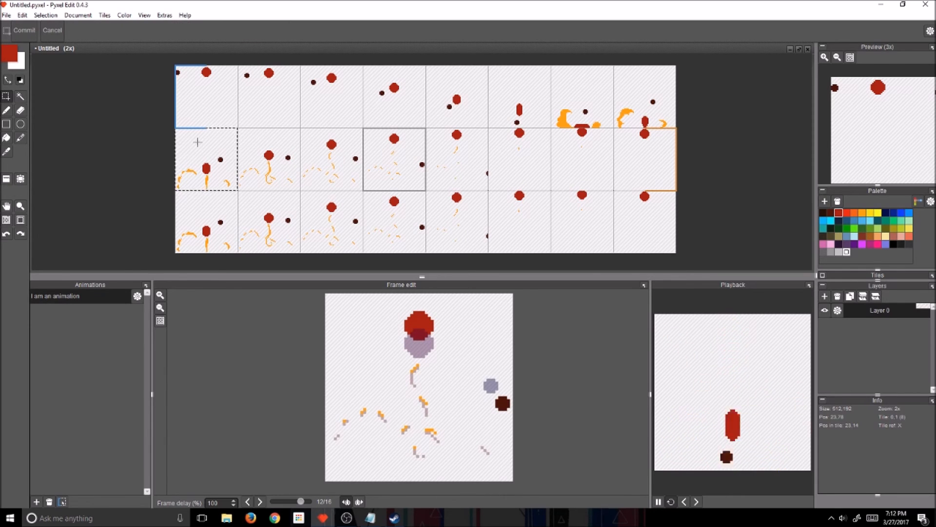
key(ctrl+d)
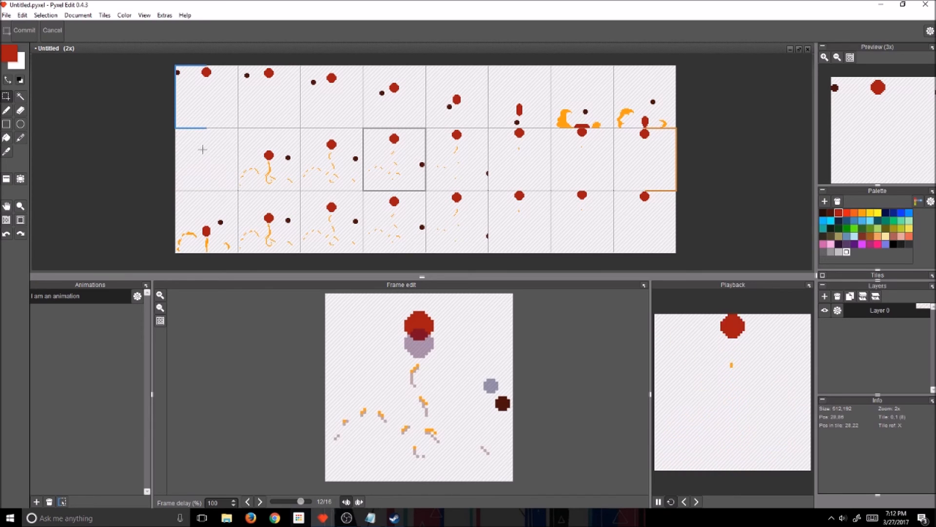
key(t)
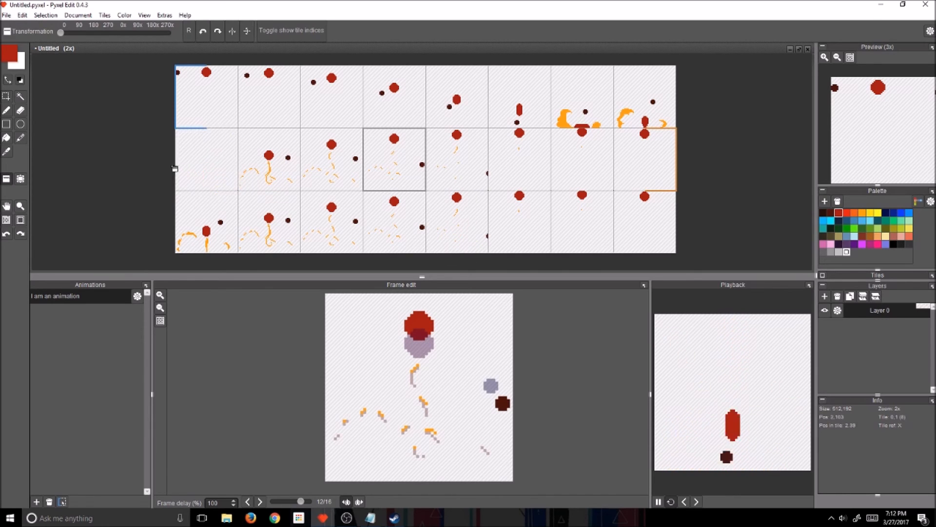
drag(190, 163, 641, 161)
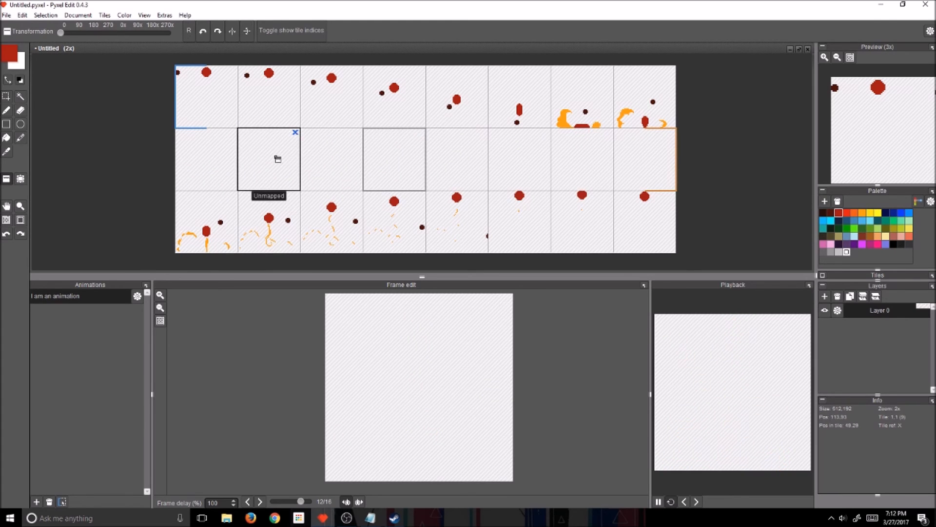
Draw a freehand red pen line across all cells of the emptied second row and undo it
key(b)
drag(205, 163, 675, 156)
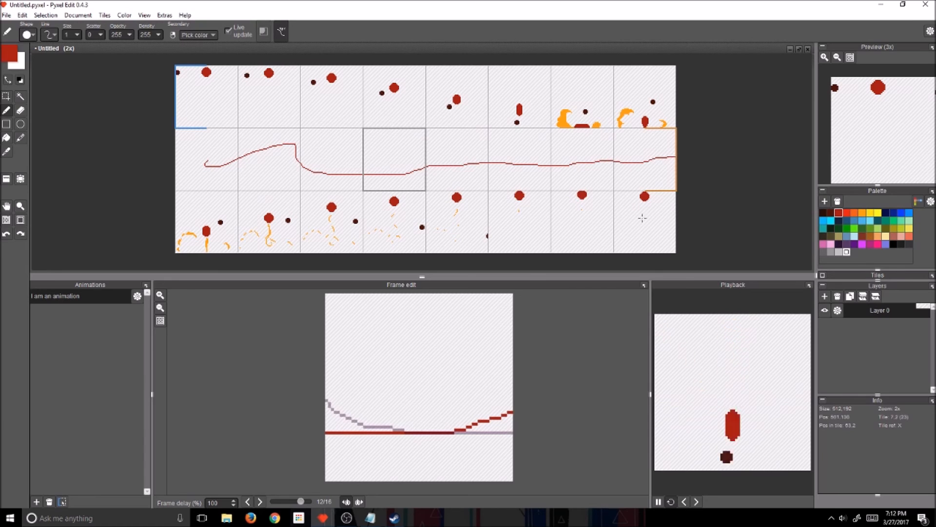
key(ctrl+z)
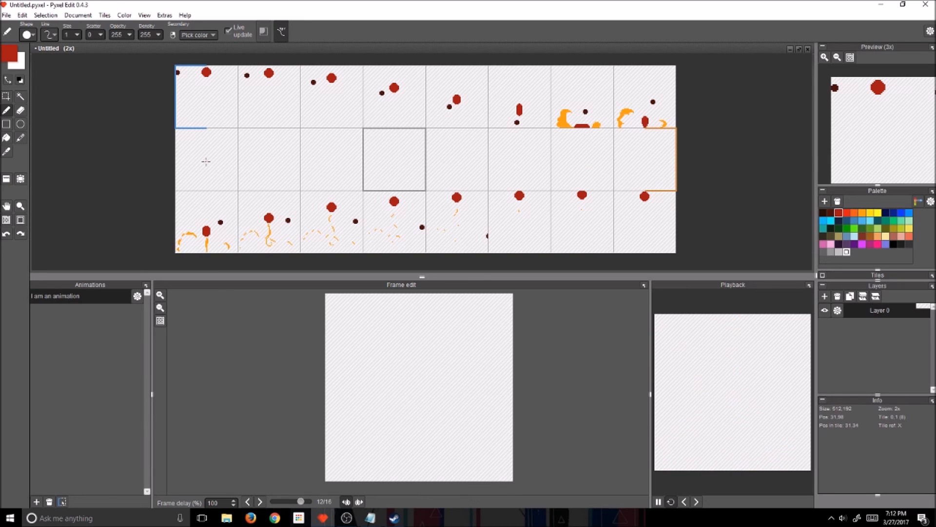
Undo the tile drawing, the frame deletion and the canvas enlargement back to the two-row sheet
key(ctrl+z)
key(ctrl+z)
key(ctrl+z)
key(ctrl+z)
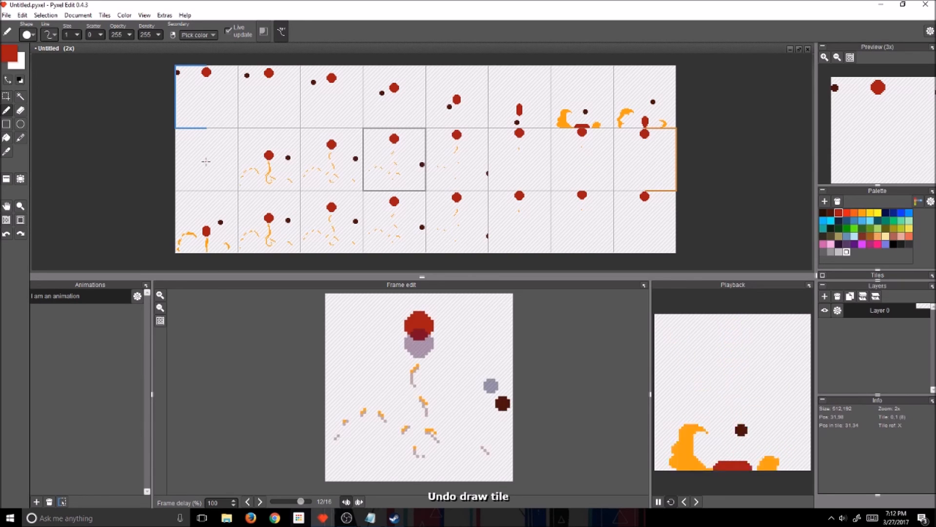
key(ctrl+z)
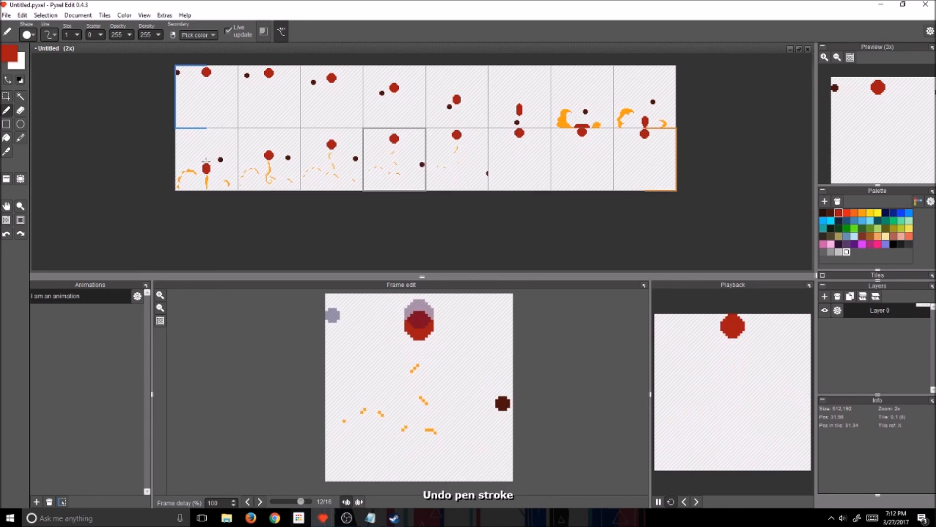
Redo and undo the latest changes around the pen strokes and the canvas resize on the two-row sheet
key(ctrl+y)
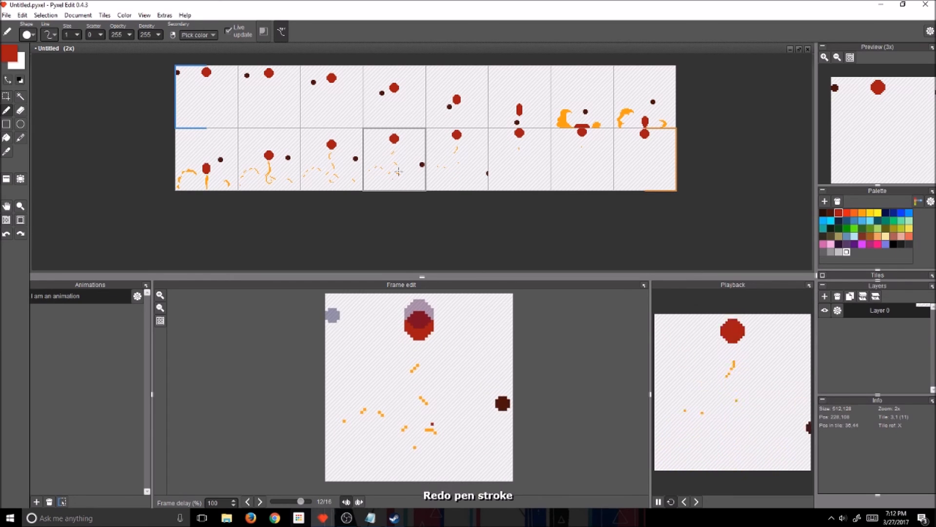
key(ctrl+y)
key(ctrl+z)
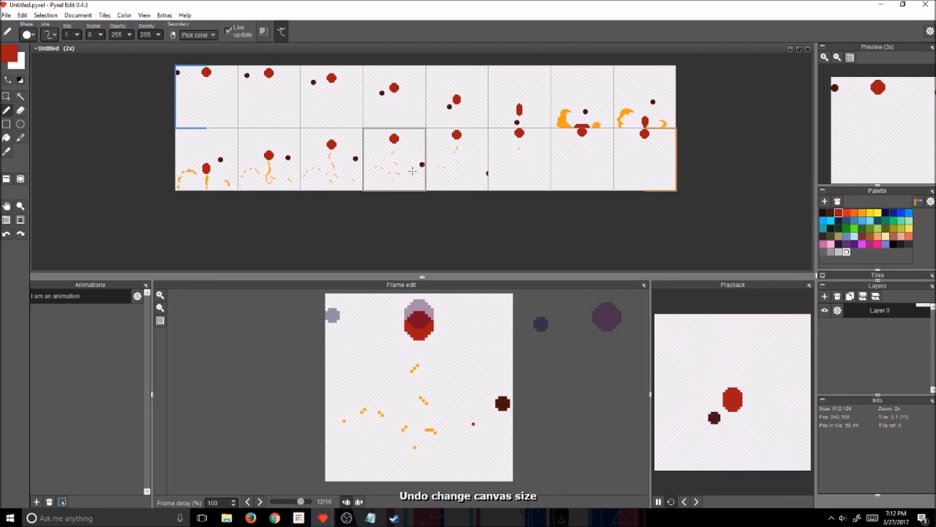
key(ctrl+z)
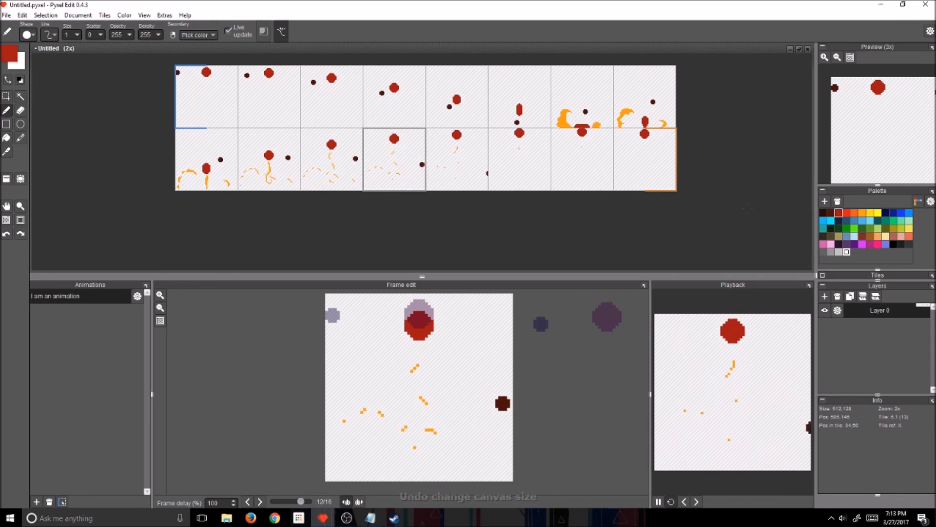
Undo the whole drawing history step by step back to the single-tile canvas from before the animation
key(ctrl+z)
key(ctrl+z)
key(ctrl+z)
key(ctrl+z)
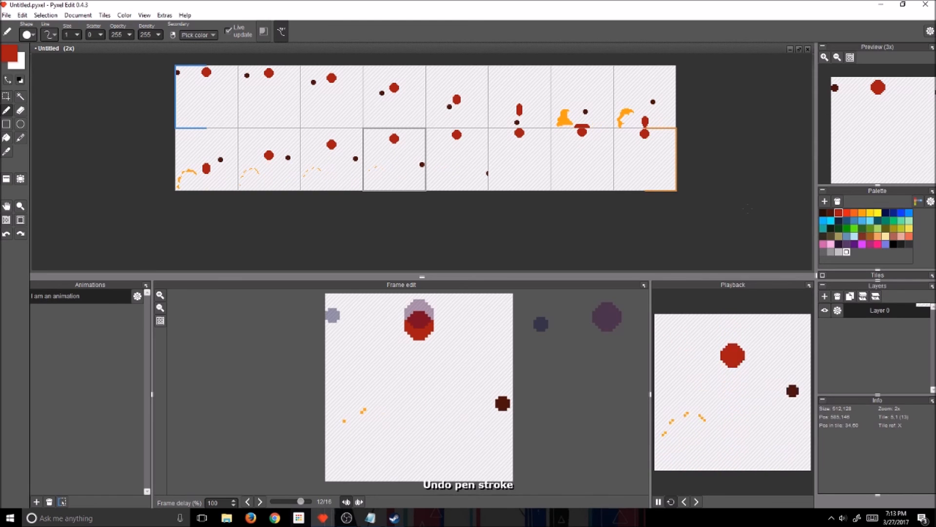
key(ctrl+z)
key(ctrl+z)
key(ctrl+z)
key(ctrl+z)
key(ctrl+z)
key(ctrl+z)
key(ctrl+z)
key(ctrl+z)
key(ctrl+z)
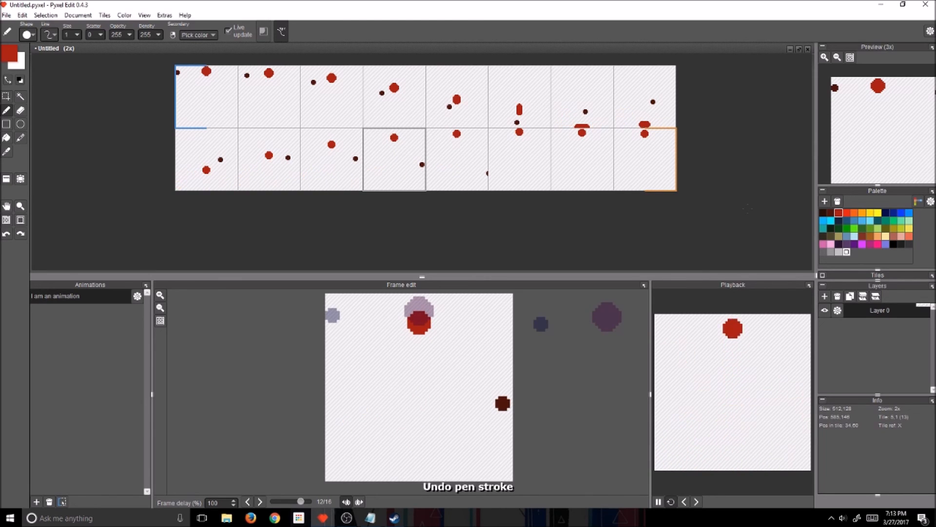
key(ctrl+z)
key(ctrl+z)
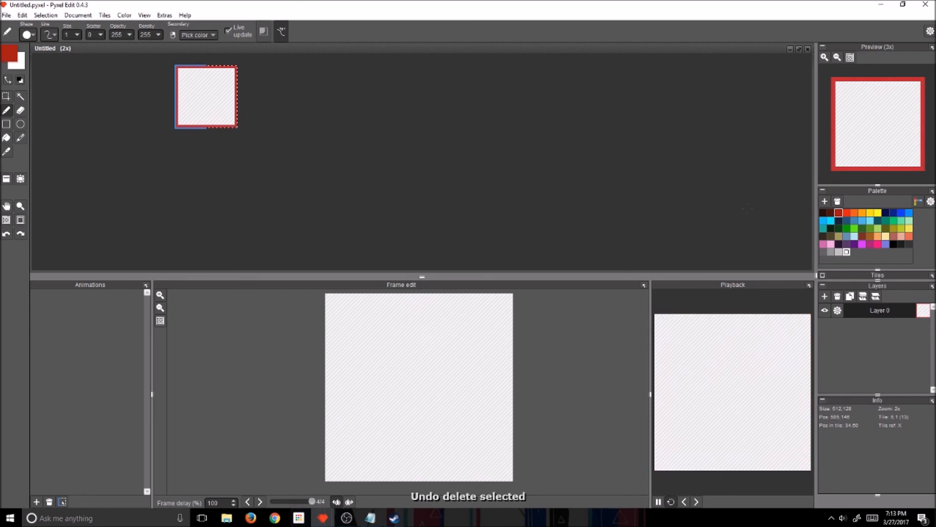
Redo the complete drawing history, from the single tile through to the red pen line across the second row
key(ctrl+y)
key(ctrl+y)
key(ctrl+y)
key(ctrl+y)
key(ctrl+y)
key(ctrl+y)
key(ctrl+y)
key(ctrl+y)
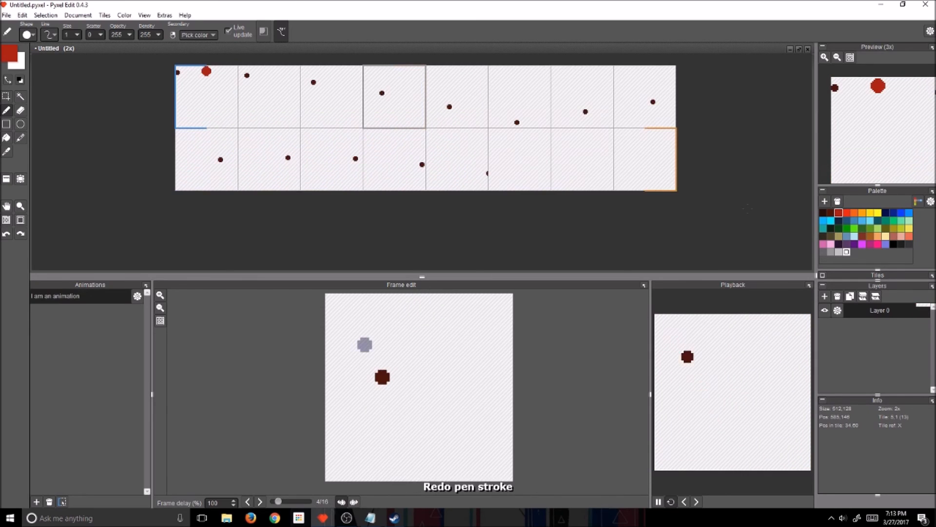
key(ctrl+y)
key(ctrl+y)
key(ctrl+y)
key(ctrl+y)
key(ctrl+y)
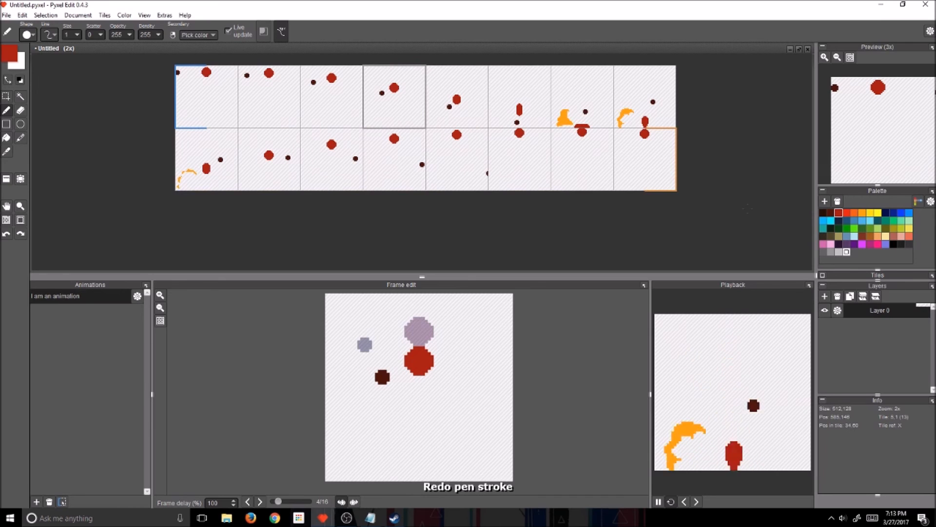
key(ctrl+y)
key(ctrl+y)
key(ctrl+y)
key(ctrl+y)
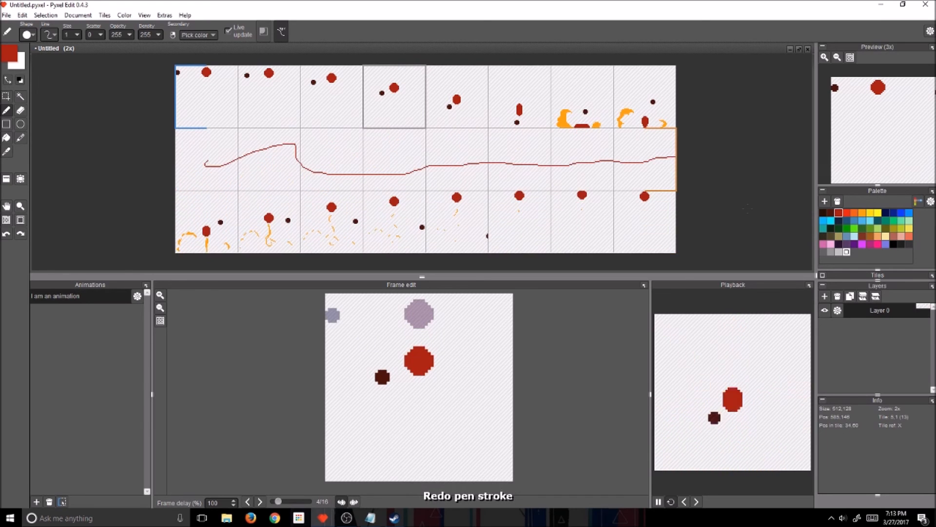
Undo the red line, the cleared frames, the third-row copies and the canvas enlargement, restoring the two-row, 16-frame sheet
key(ctrl+z)
key(ctrl+z)
key(ctrl+z)
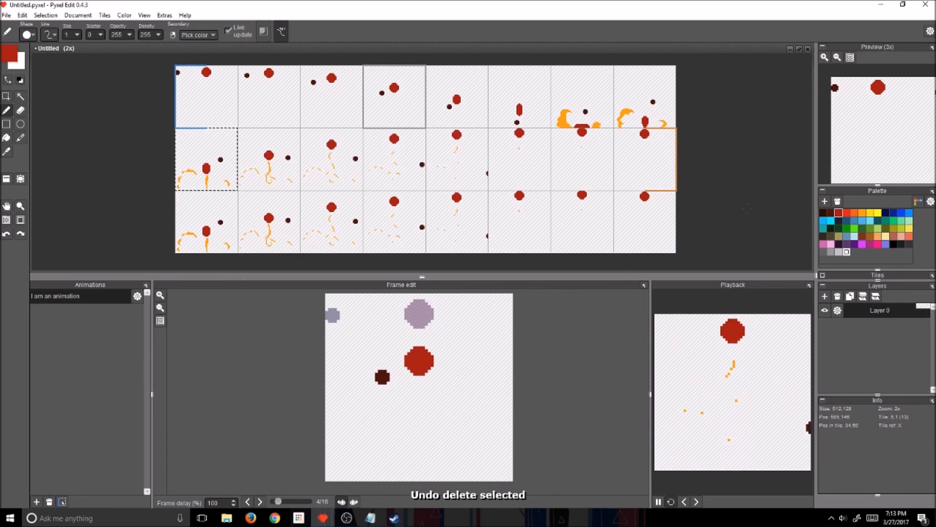
key(ctrl+z)
key(ctrl+z)
key(ctrl+z)
key(ctrl+z)
key(ctrl+z)
key(ctrl+z)
key(ctrl+z)
key(ctrl+z)
key(ctrl+z)
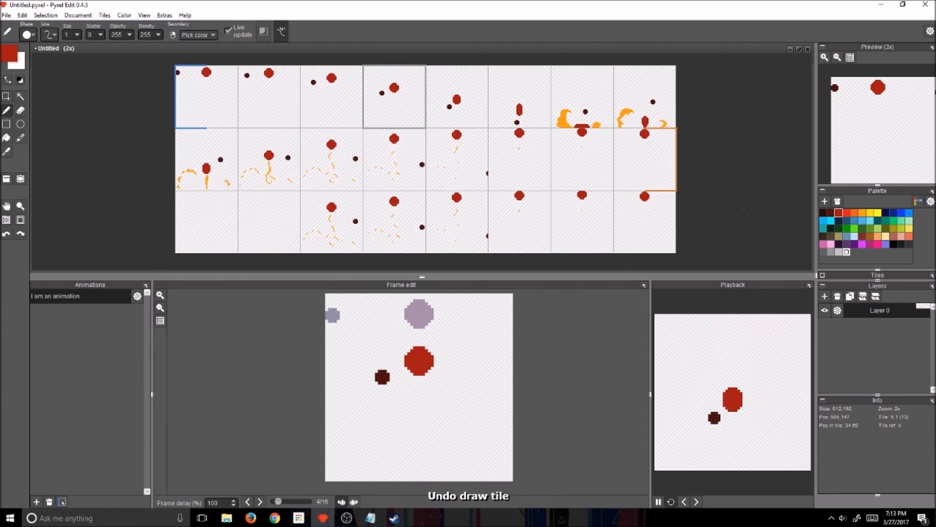
key(ctrl+z)
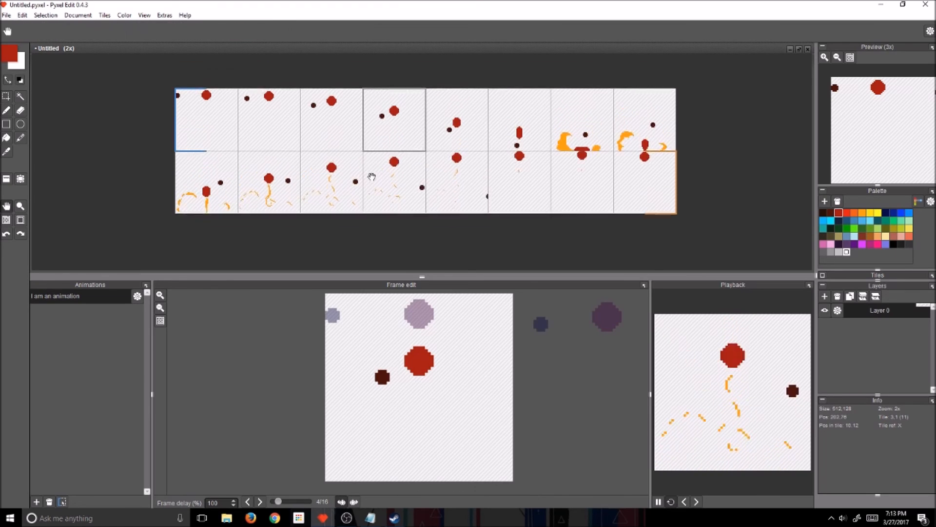
Step back to frame 3 of the bouncing-ball animation
scroll(372, 180, up, 2)
scroll(372, 180, down, 1)
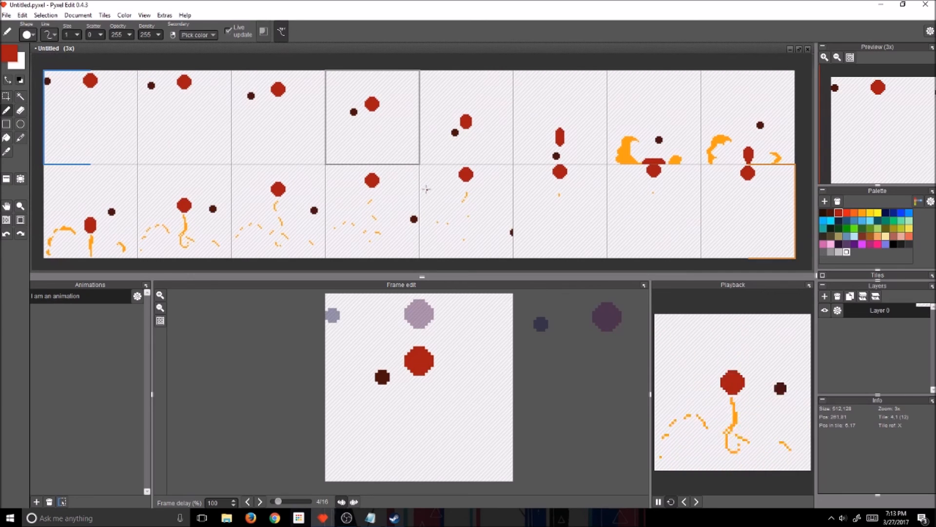
key(comma)
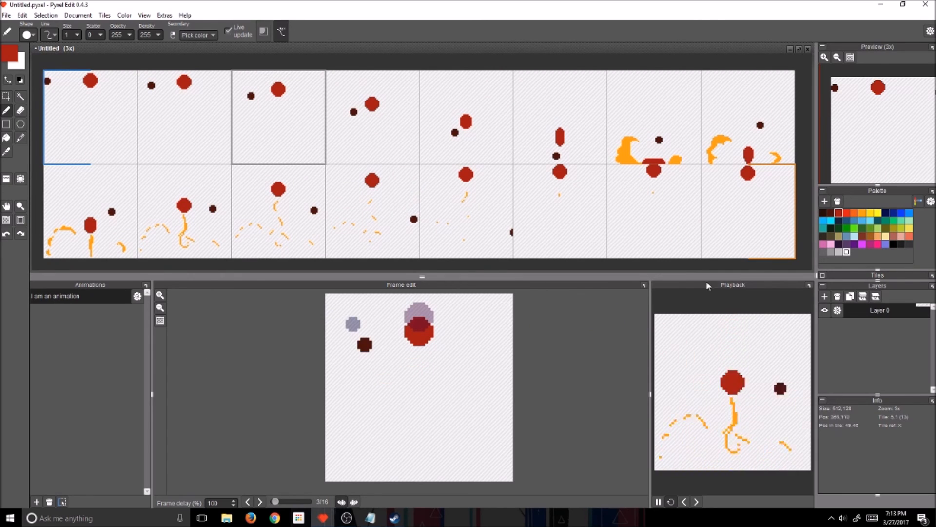
Switch to the Notepad notes, read through to the list of recommended animation books, and return to Pyxel Edit
click(377, 520)
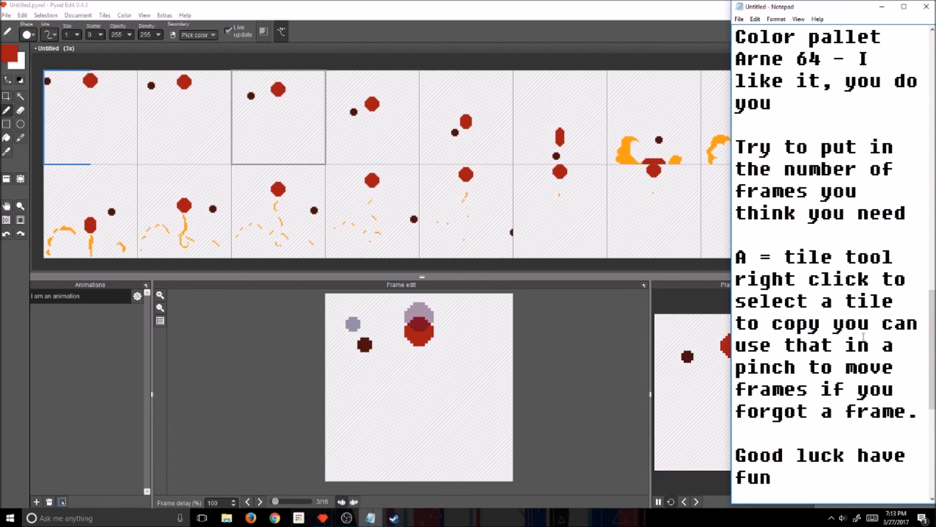
scroll(863, 336, down, 1)
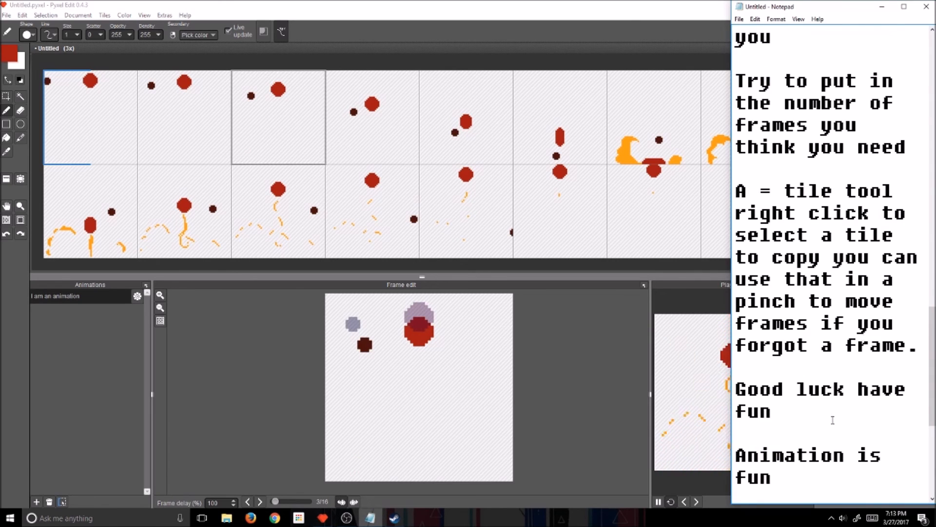
scroll(833, 420, down, 1)
scroll(832, 424, down, 3)
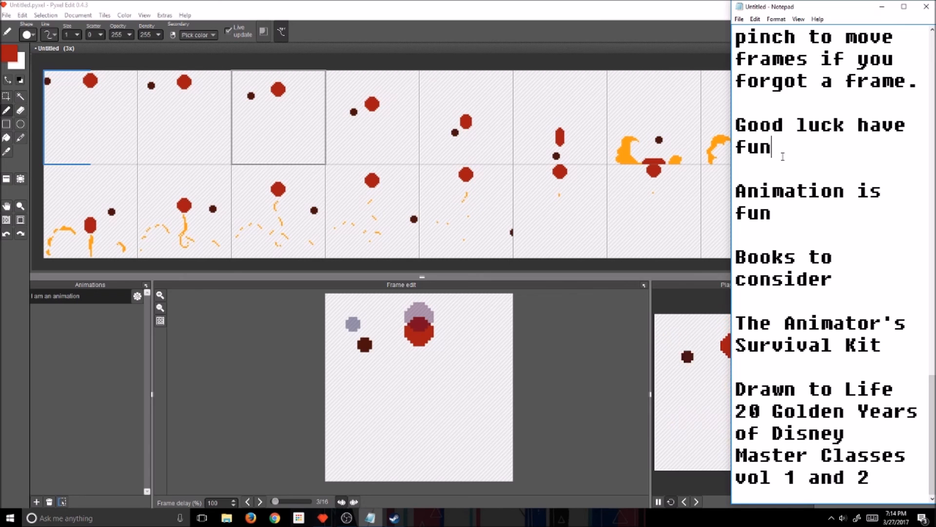
click(328, 4)
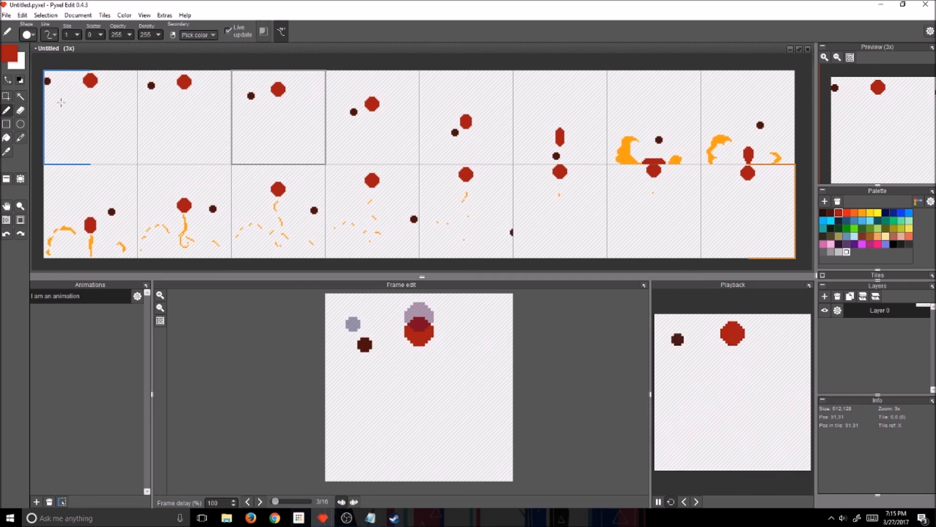
click(6, 16)
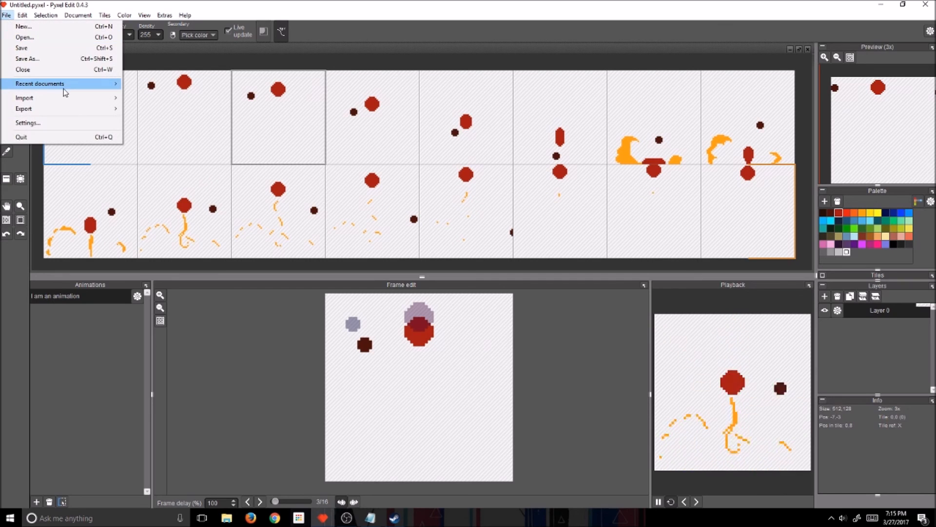
mouse_move(63, 85)
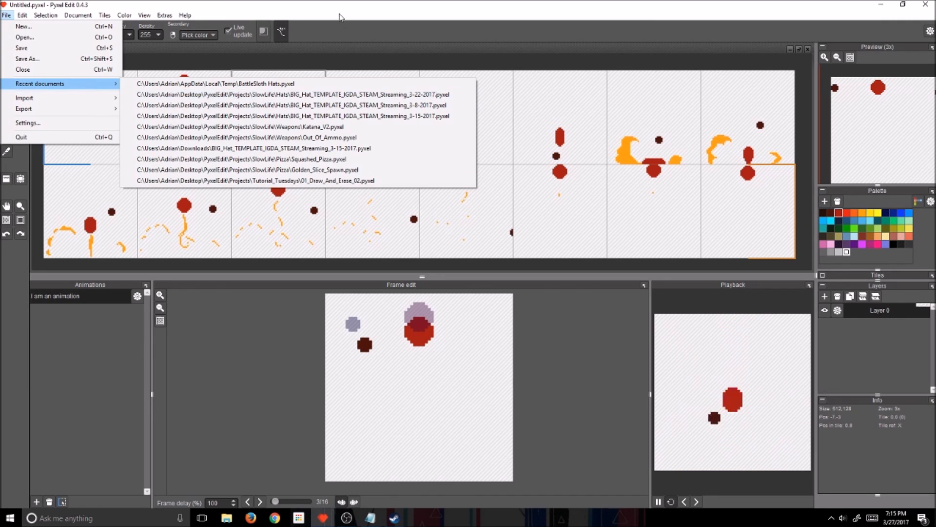
click(363, 14)
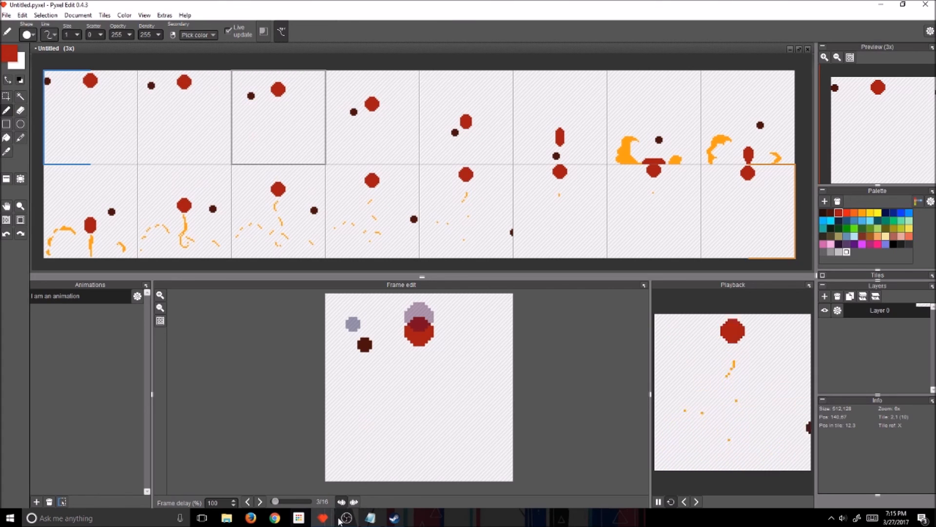
Open the Flaming Skull.pyxel document and widen the playback area by narrowing the frame editor
mouse_move(339, 520)
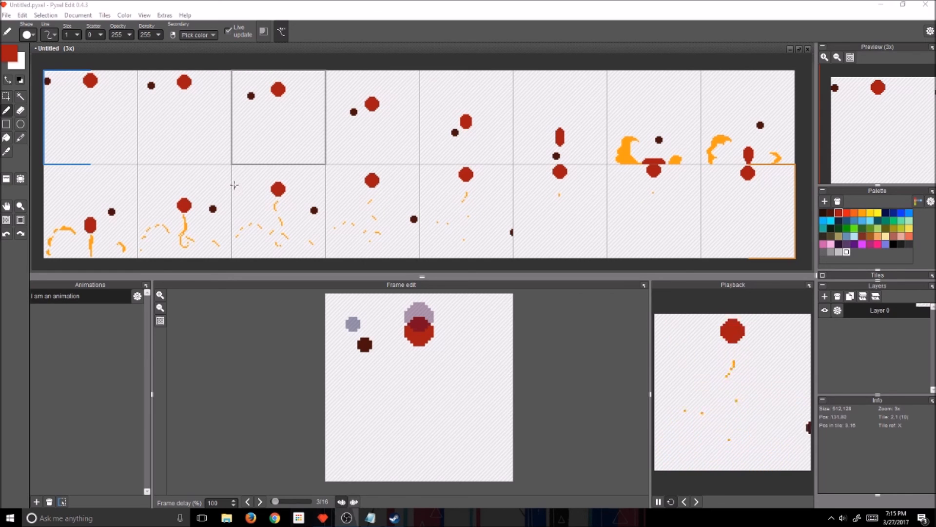
click(6, 15)
mouse_move(23, 15)
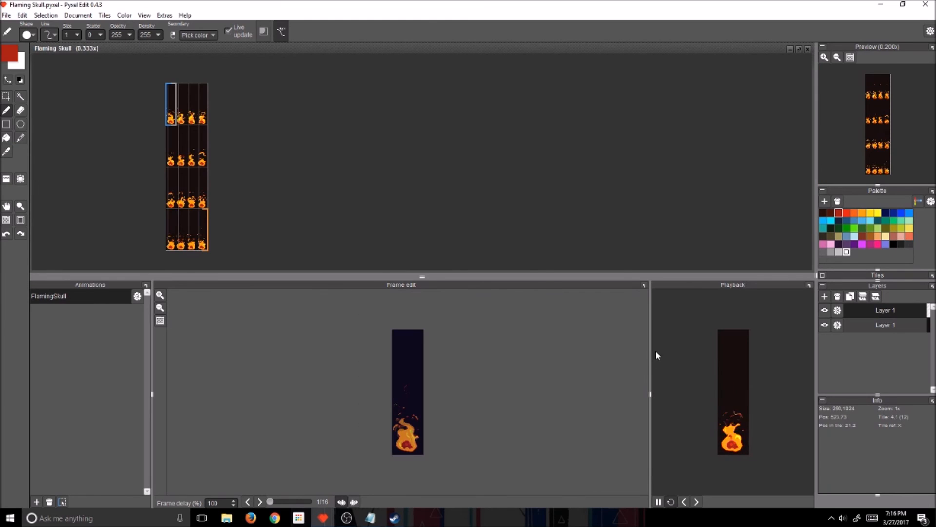
drag(650, 337, 316, 325)
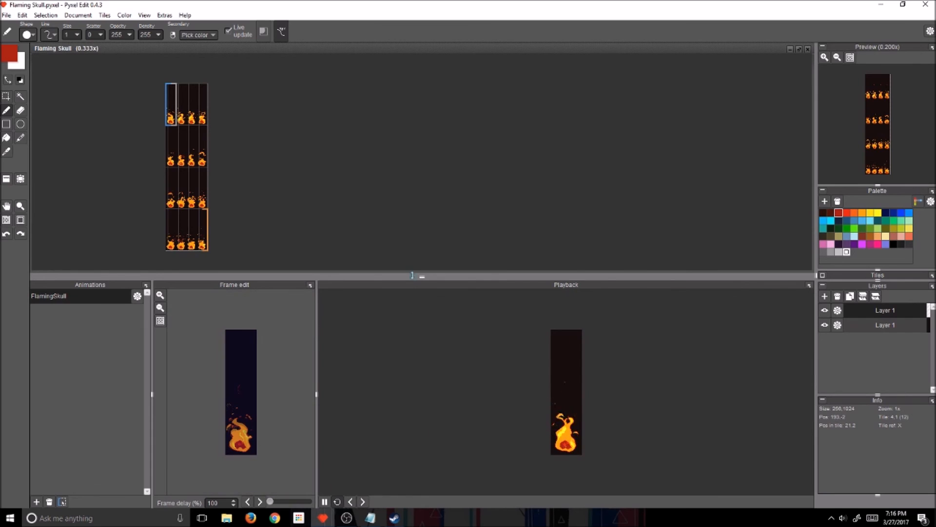
drag(369, 275, 369, 292)
Examine the four flame frames in the first row of the Flaming Skull sheet up close
drag(219, 165, 417, 169)
scroll(437, 203, up, 1)
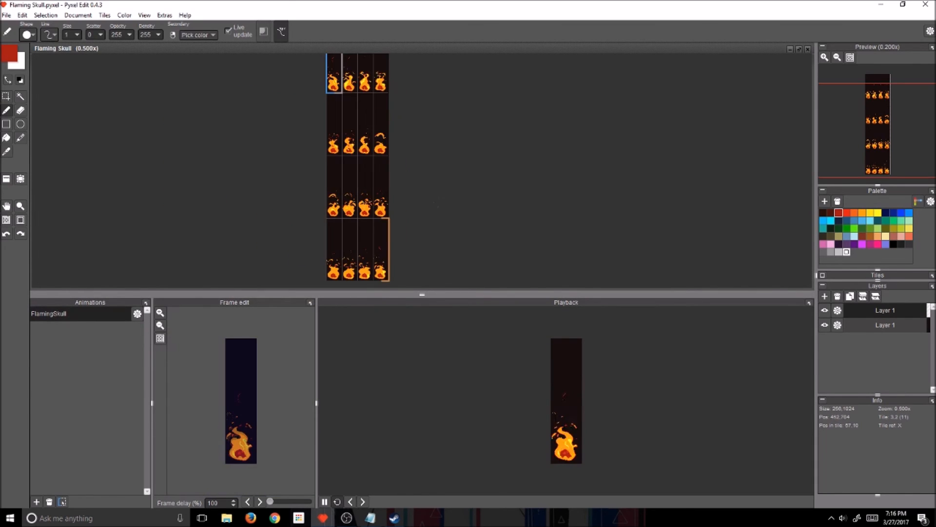
drag(485, 165, 565, 247)
scroll(454, 144, up, 2)
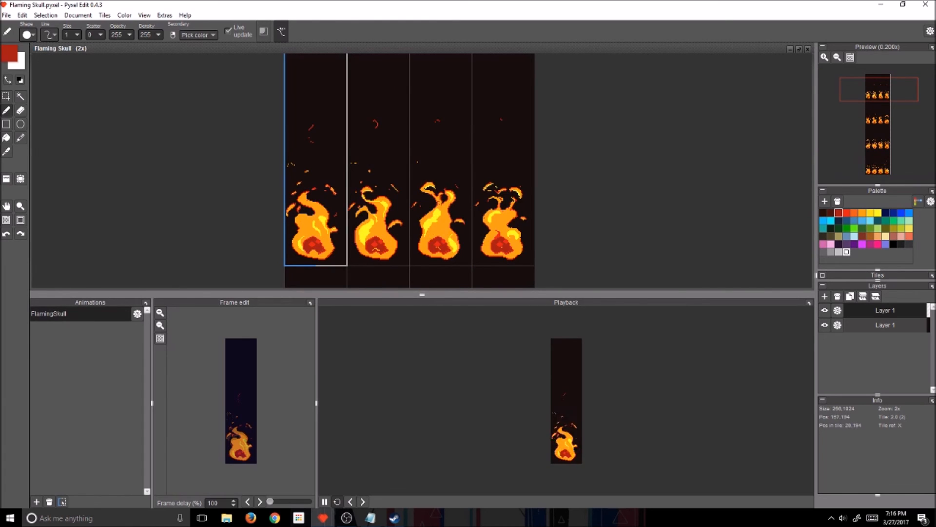
scroll(459, 201, up, 1)
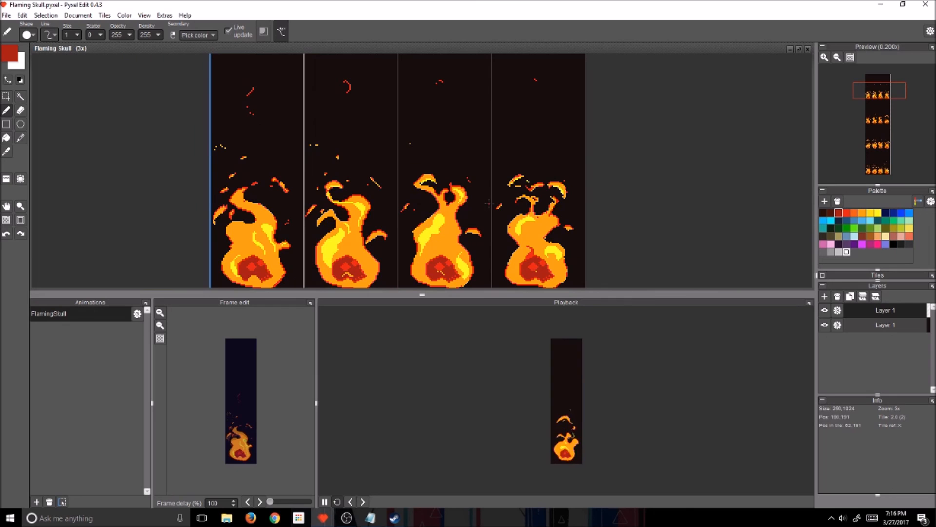
scroll(498, 207, down, 1)
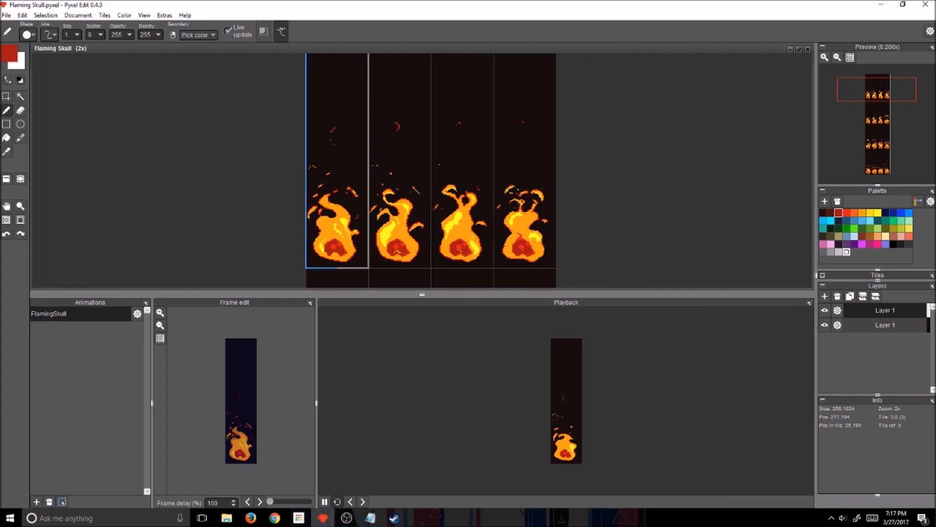
Examine the flame frames in the remaining three rows of the Flaming Skull sheet, down to the last frame
drag(590, 220, 600, 33)
scroll(578, 210, up, 1)
drag(591, 257, 684, 115)
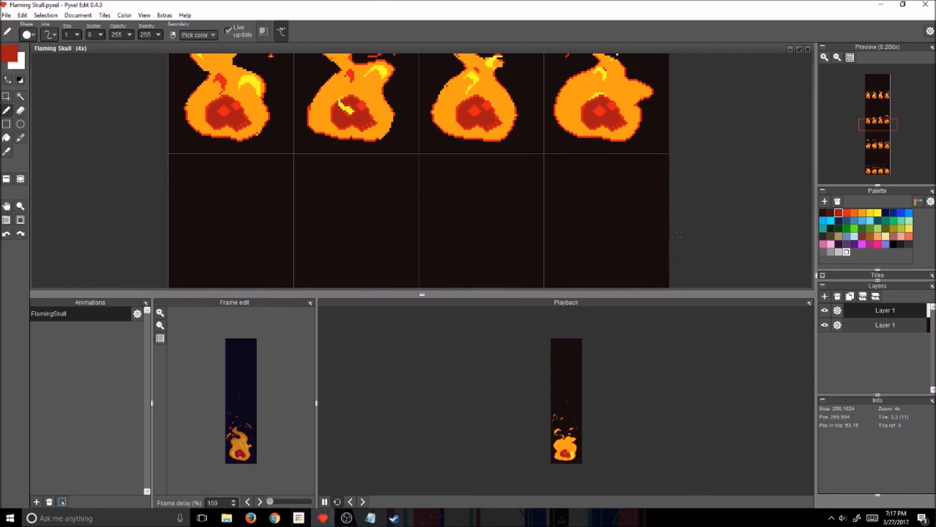
drag(678, 237, 692, 117)
drag(678, 248, 703, 15)
drag(705, 254, 713, 153)
drag(739, 195, 729, 176)
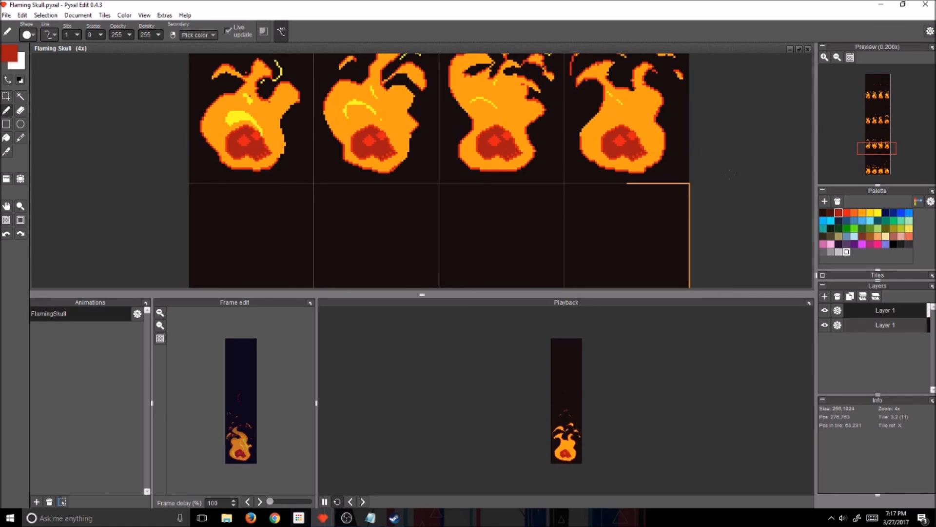
drag(718, 212, 715, 106)
drag(707, 171, 705, 97)
drag(697, 217, 694, 120)
mouse_move(689, 232)
mouse_down()
mouse_move(690, 183)
mouse_move(692, 197)
mouse_up()
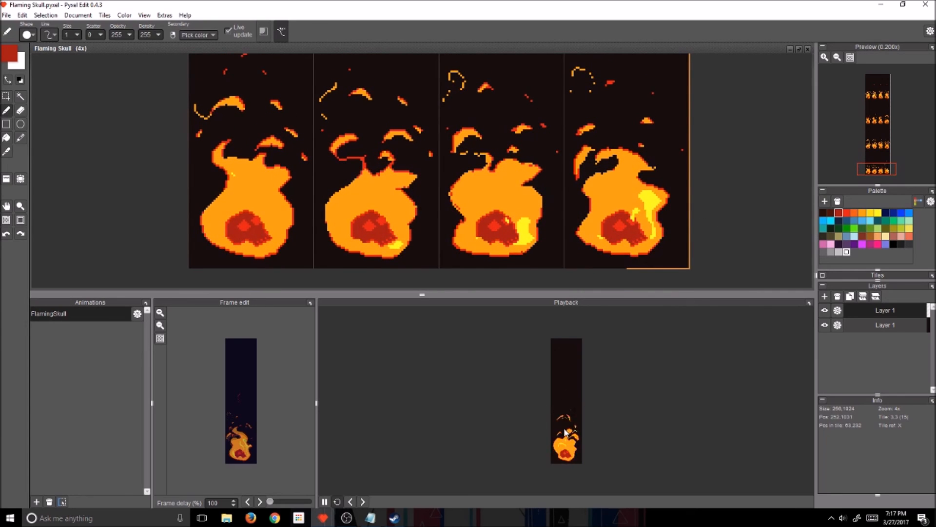
Examine the looping Flaming Skull animation enlarged in the playback preview, with the whole flame in view
scroll(566, 431, up, 5)
drag(579, 393, 573, 474)
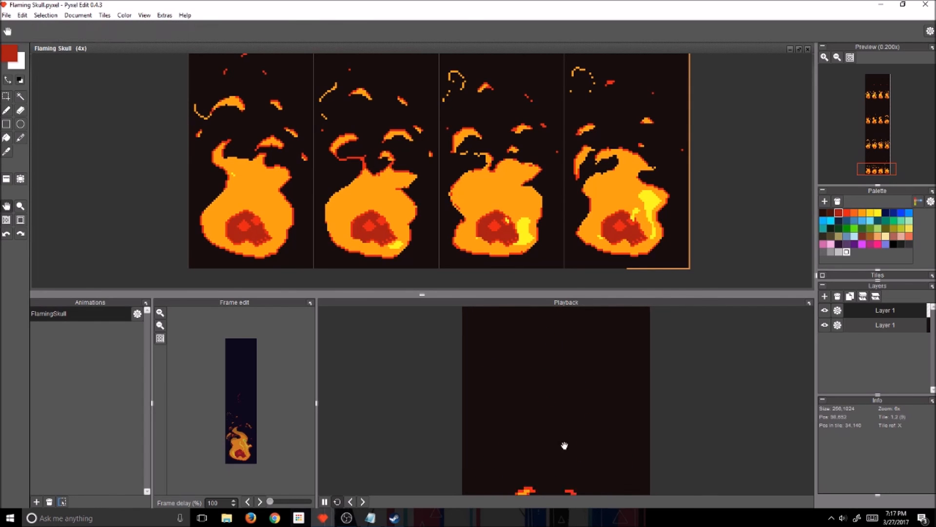
drag(583, 454, 592, 368)
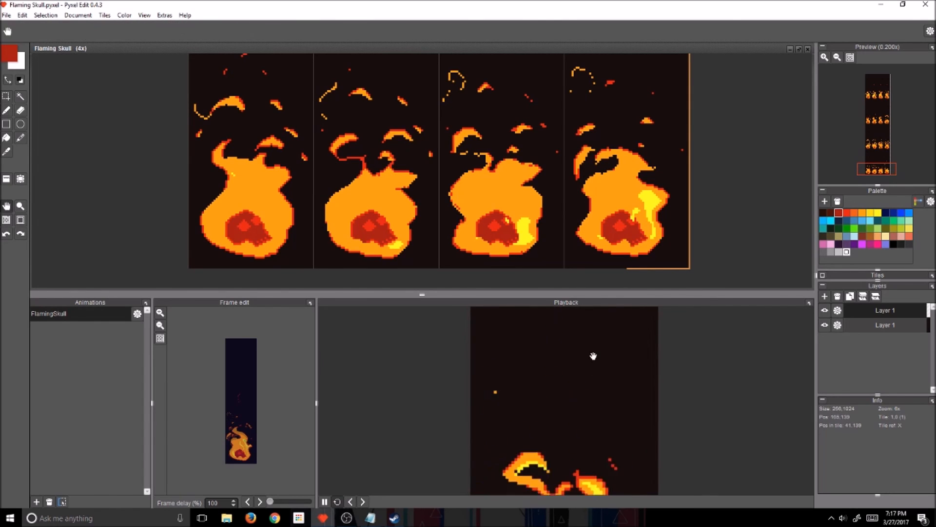
drag(587, 452, 593, 245)
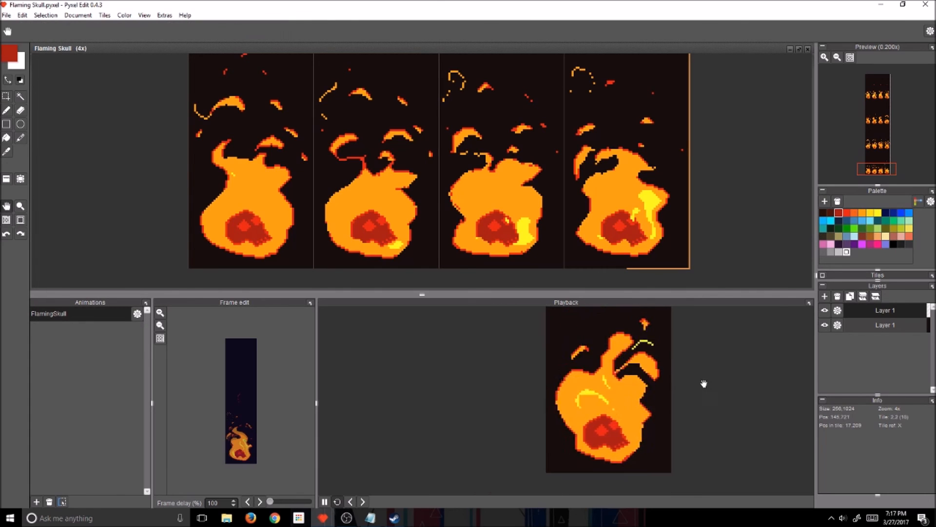
mouse_move(685, 378)
mouse_down()
mouse_move(669, 387)
mouse_move(548, 380)
mouse_move(665, 375)
mouse_up()
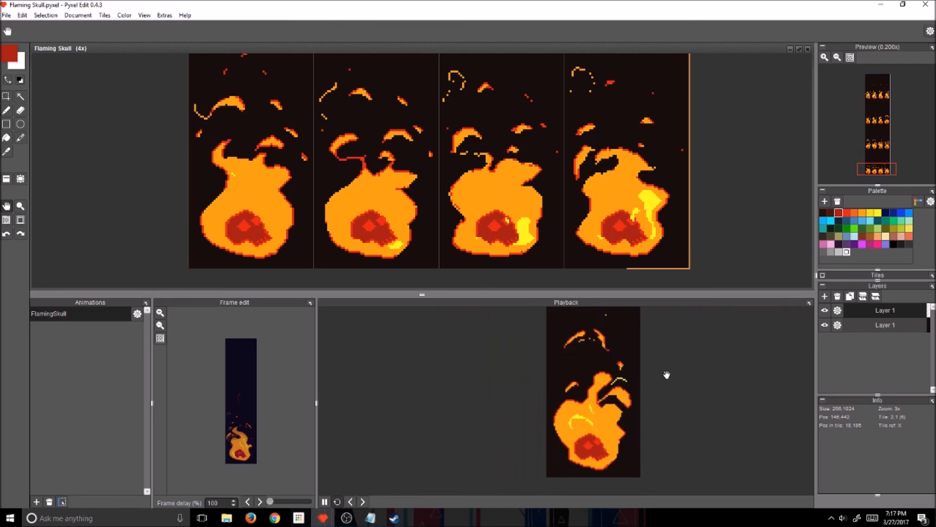